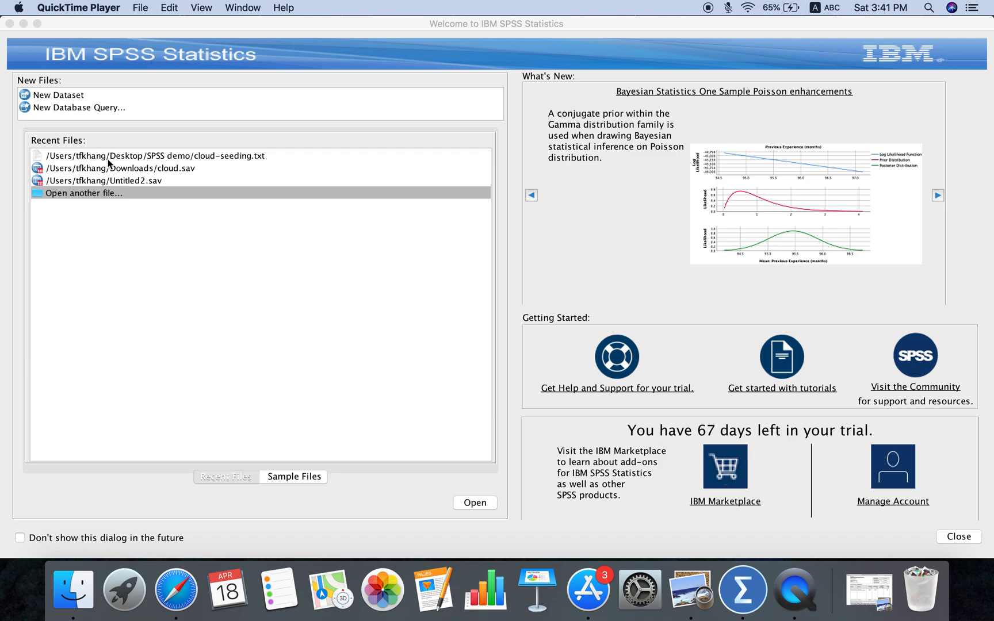
- Open the text data file cloud-seeding.txt from the SPSS demo folder
{"action": "double_click", "coordinate": [98, 194]}
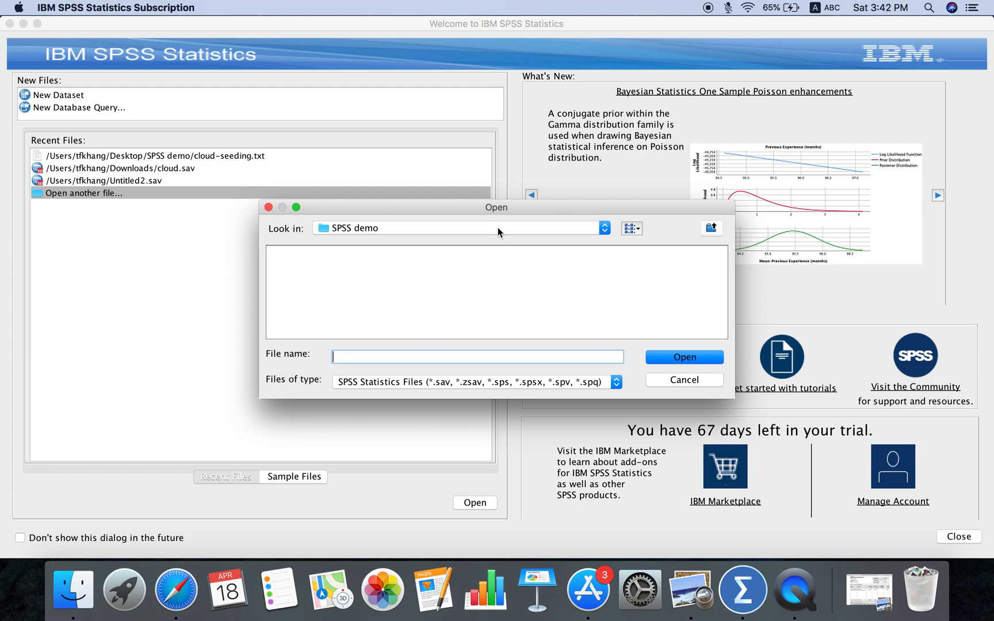
{"action": "left_click", "coordinate": [616, 383]}
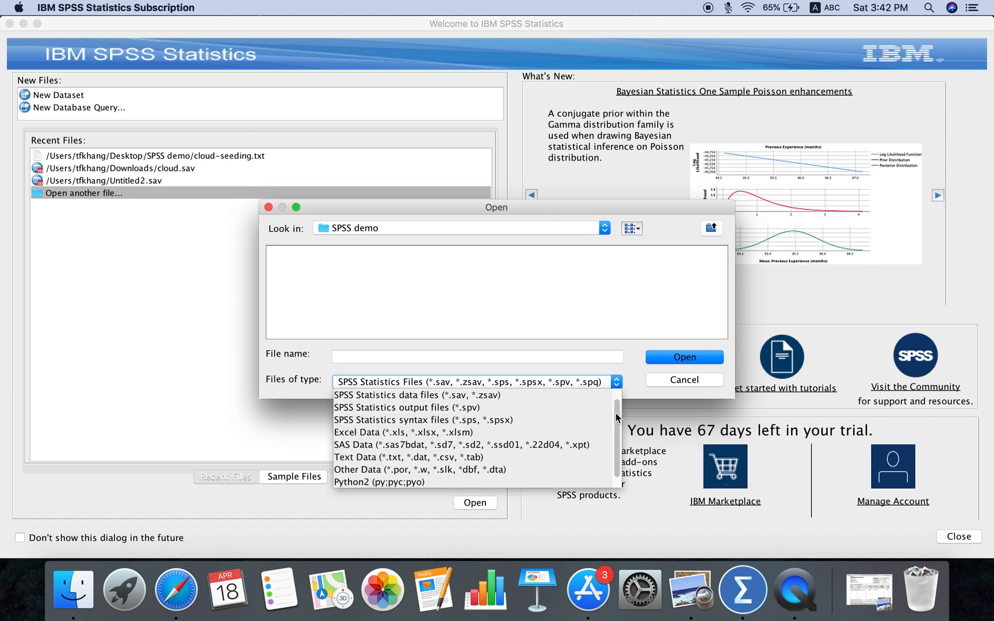
{"action": "left_click", "coordinate": [469, 458]}
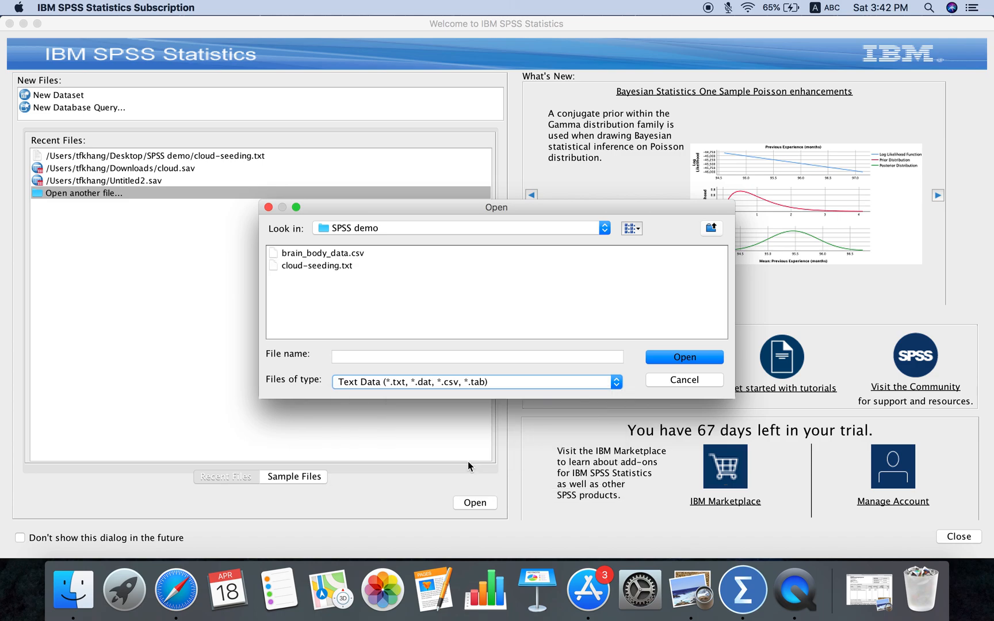
{"action": "left_click", "coordinate": [341, 267]}
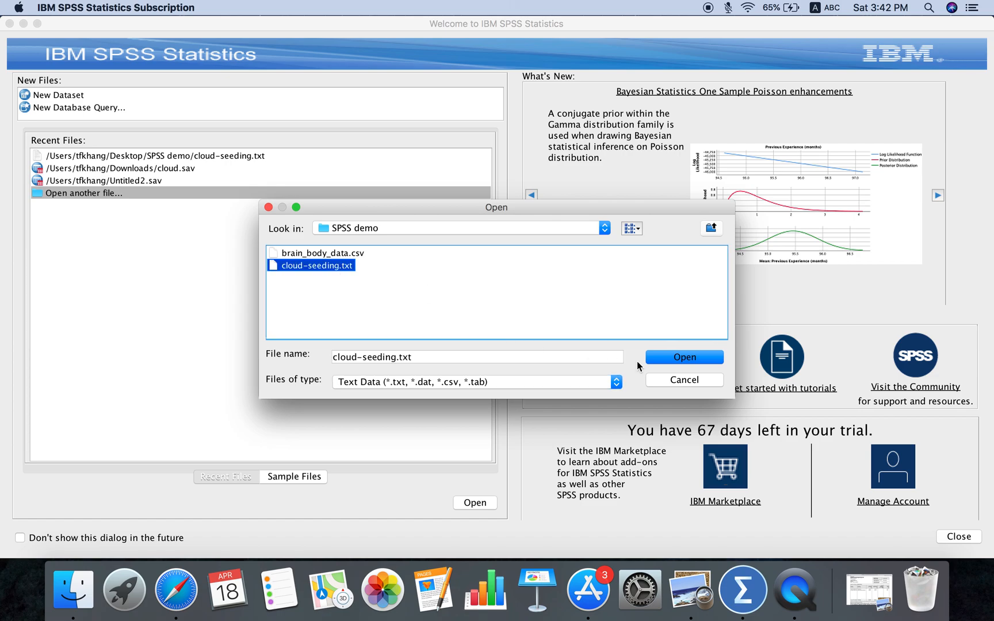
{"action": "left_click", "coordinate": [688, 361]}
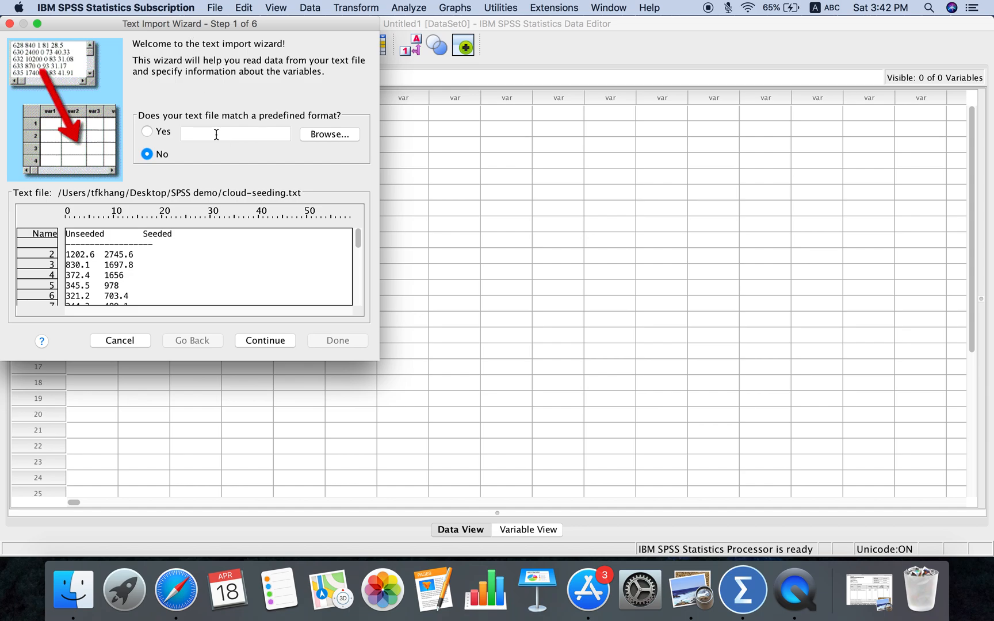
- Import the text file as tab-delimited data with variable names on line 1 and all cases starting at line 2
{"action": "left_click", "coordinate": [267, 341]}
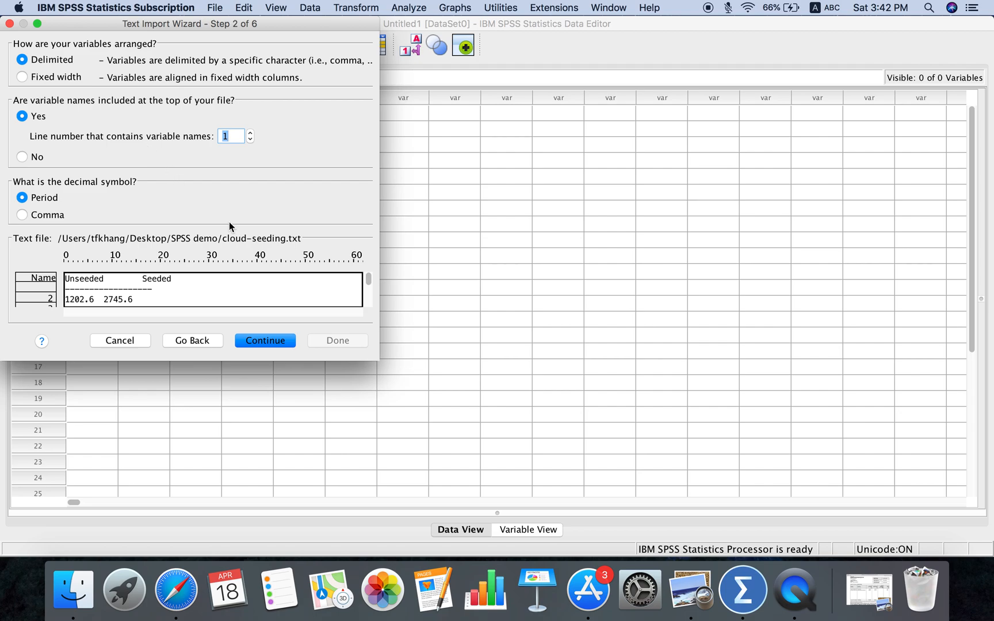
{"action": "left_click", "coordinate": [261, 345]}
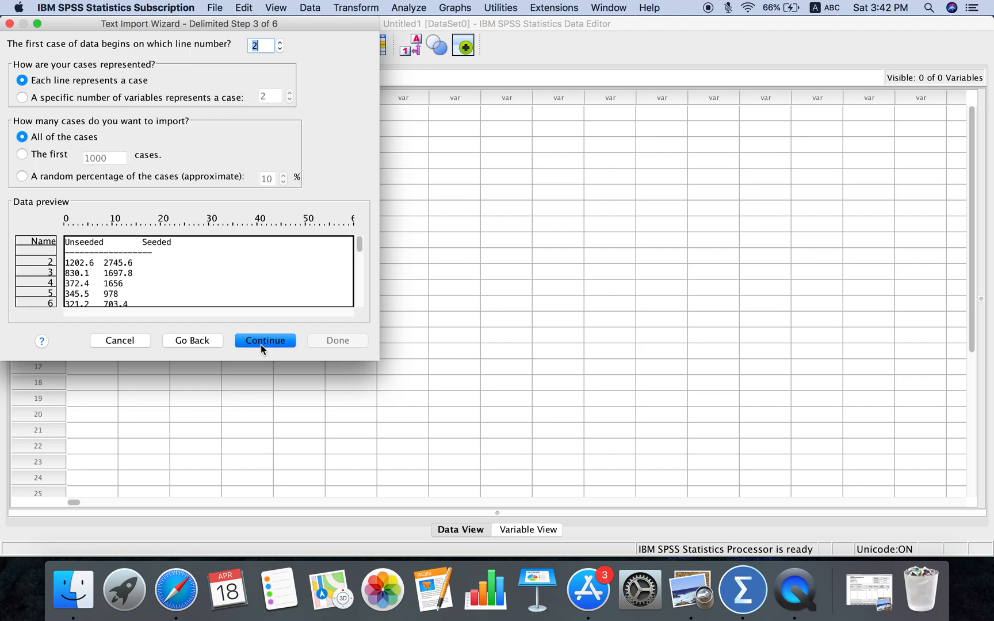
{"action": "left_click", "coordinate": [274, 343]}
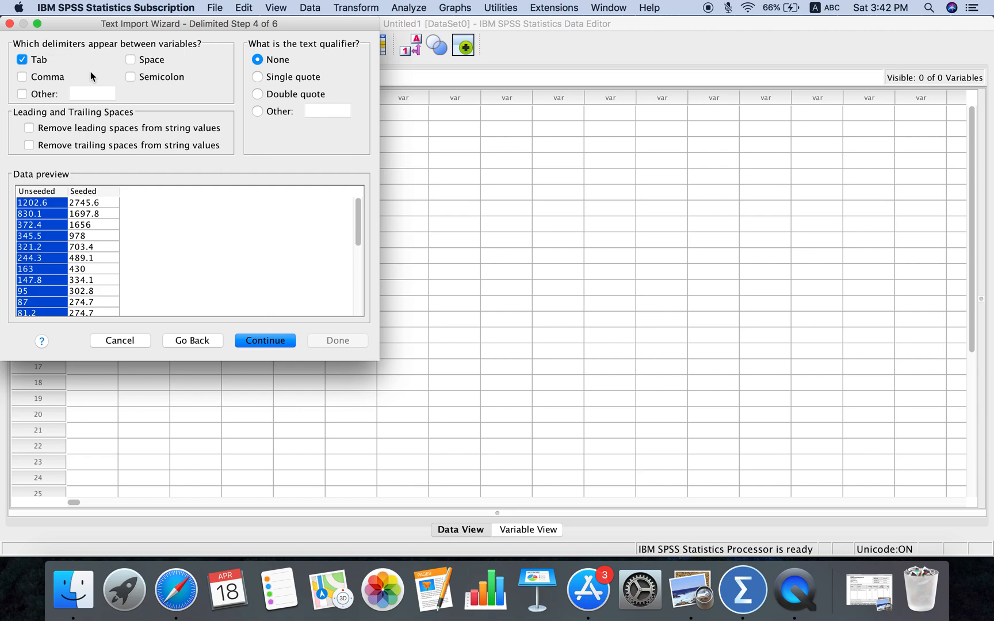
{"action": "left_click", "coordinate": [283, 343]}
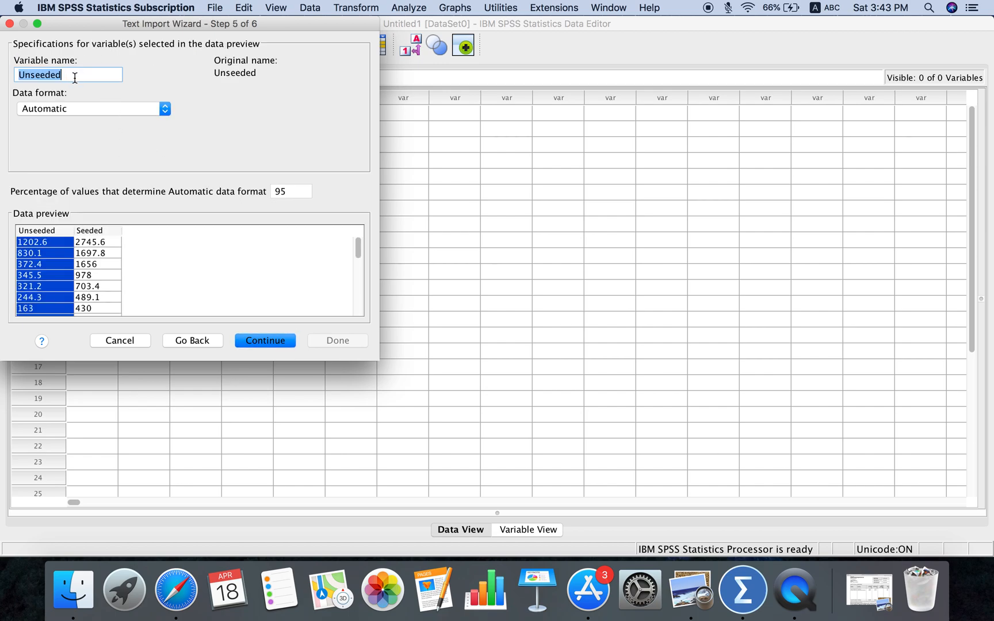
{"action": "left_click", "coordinate": [282, 341]}
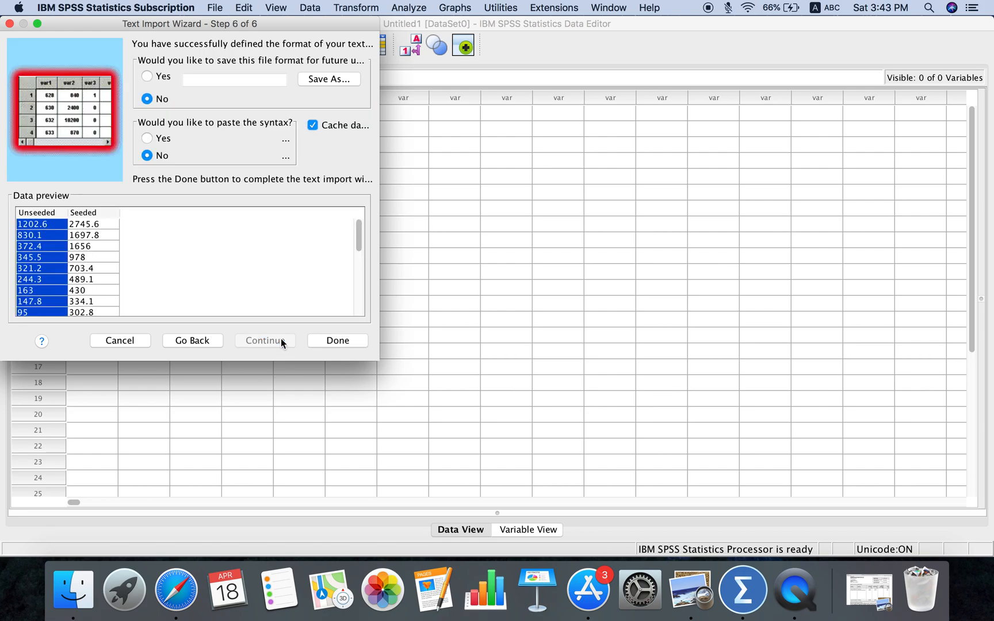
{"action": "left_click", "coordinate": [333, 342]}
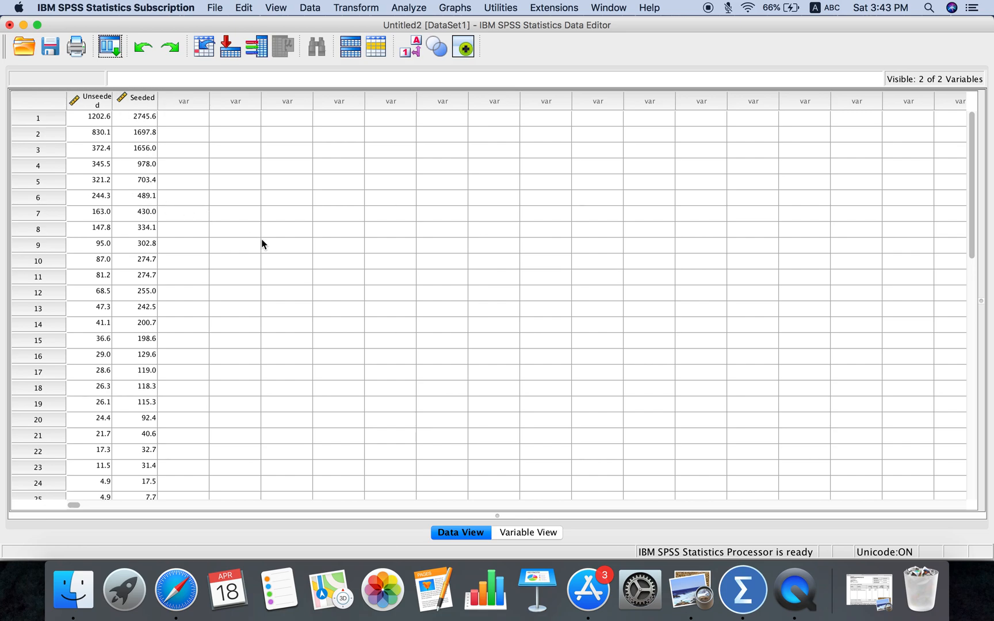
- Start restructuring the imported data, saving the dataset as demo in SPSS Statistics format in the SPSS demo folder
{"action": "scroll", "coordinate": [262, 244], "scroll_direction": "down", "scroll_amount": 5}
{"action": "scroll", "coordinate": [261, 244], "scroll_direction": "up", "scroll_amount": 5}
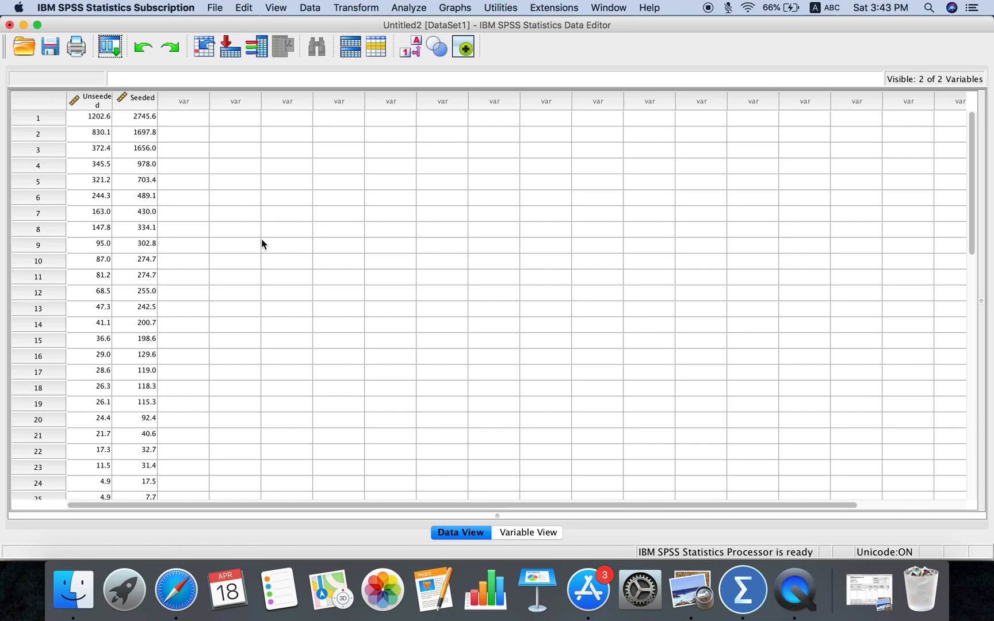
{"action": "scroll", "coordinate": [206, 219], "scroll_direction": "down", "scroll_amount": 2}
{"action": "scroll", "coordinate": [206, 218], "scroll_direction": "up", "scroll_amount": 1}
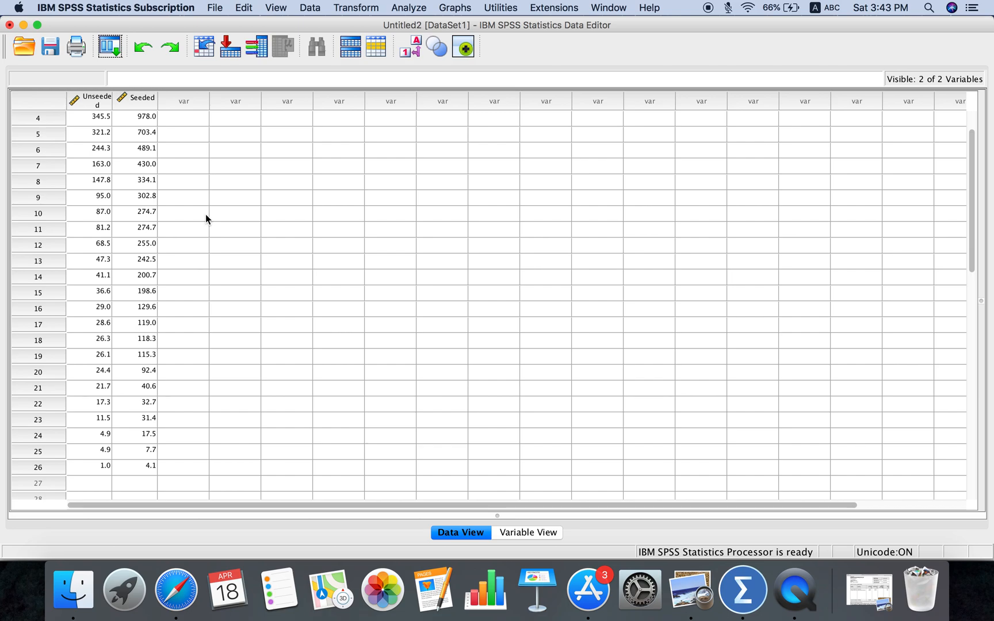
{"action": "scroll", "coordinate": [206, 218], "scroll_direction": "up", "scroll_amount": 1}
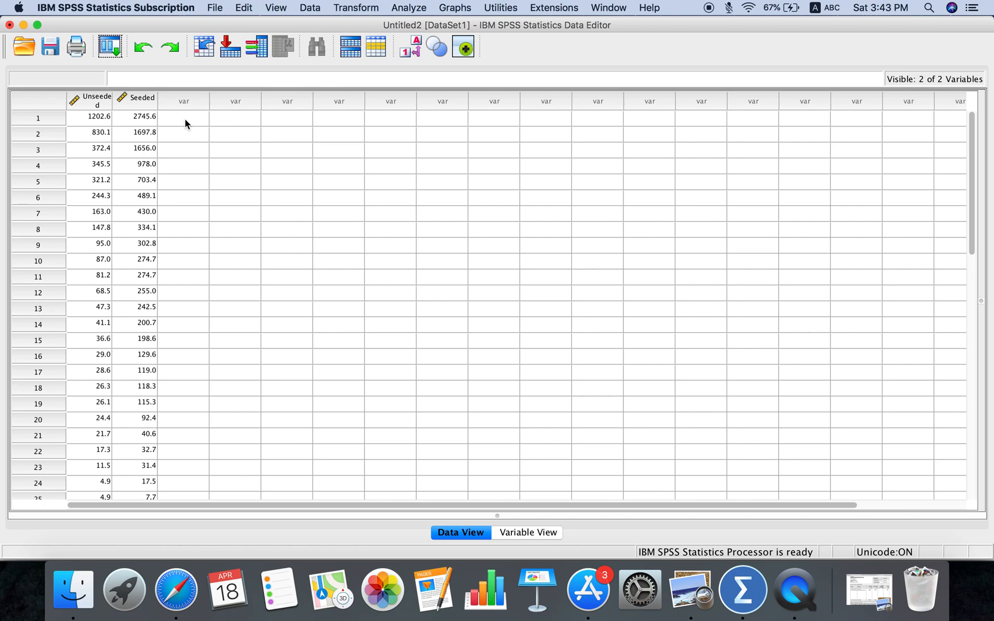
{"action": "left_click", "coordinate": [320, 11]}
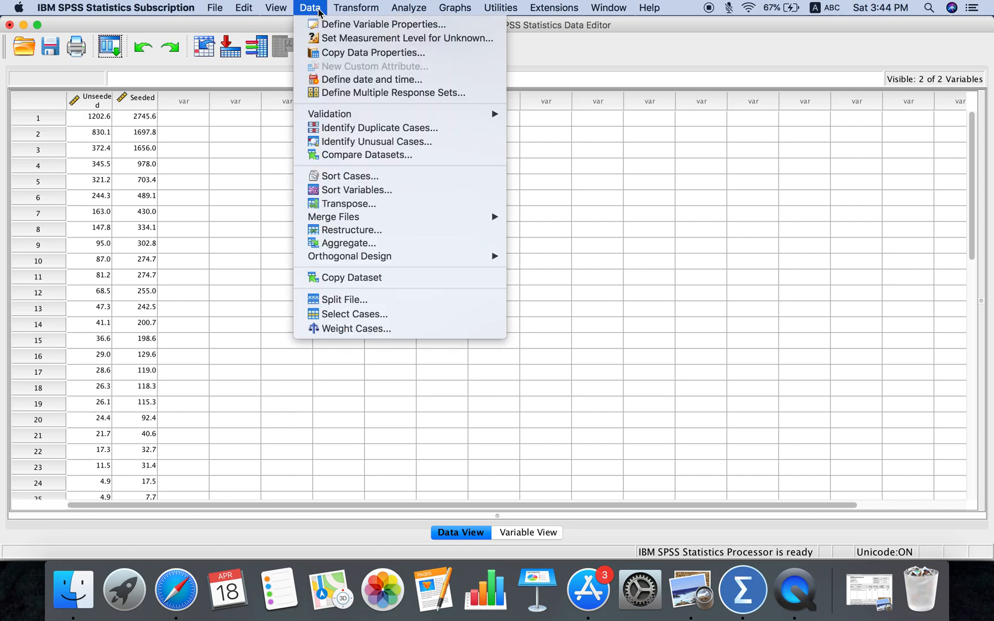
{"action": "left_click", "coordinate": [341, 231]}
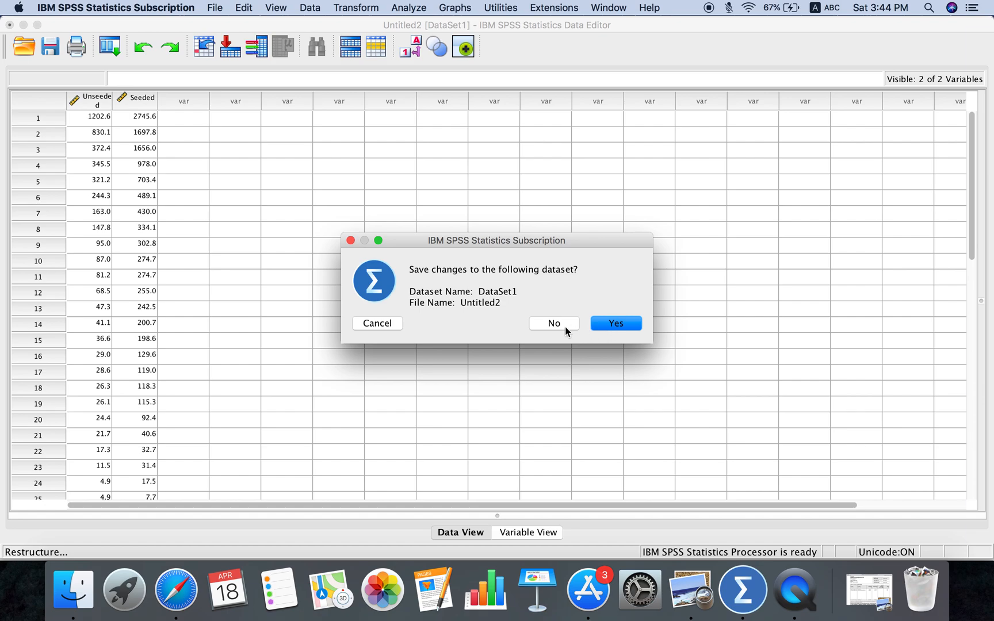
{"action": "left_click", "coordinate": [606, 323]}
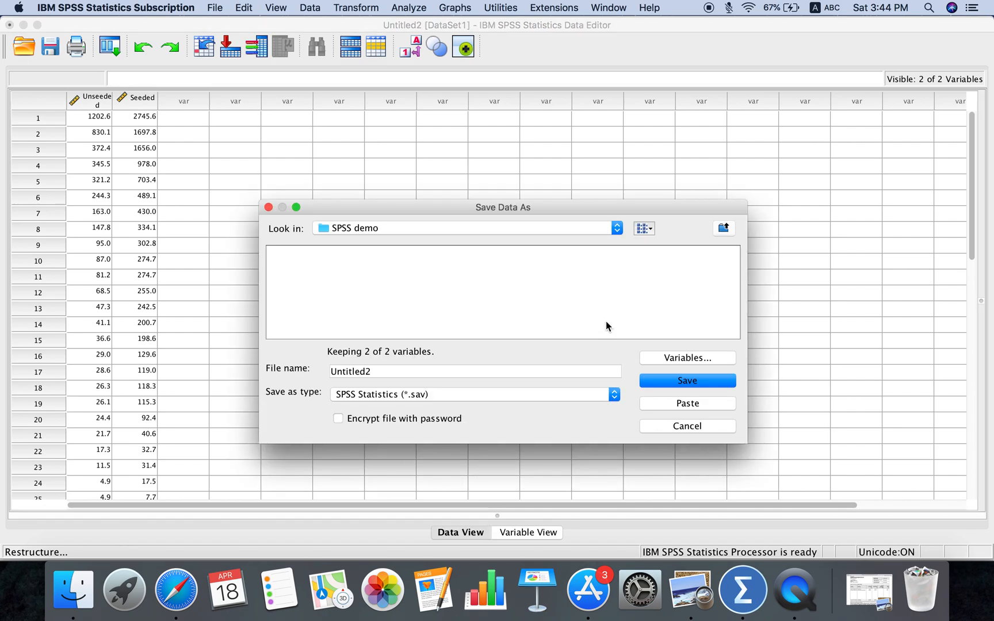
{"action": "type", "text": "demo"}
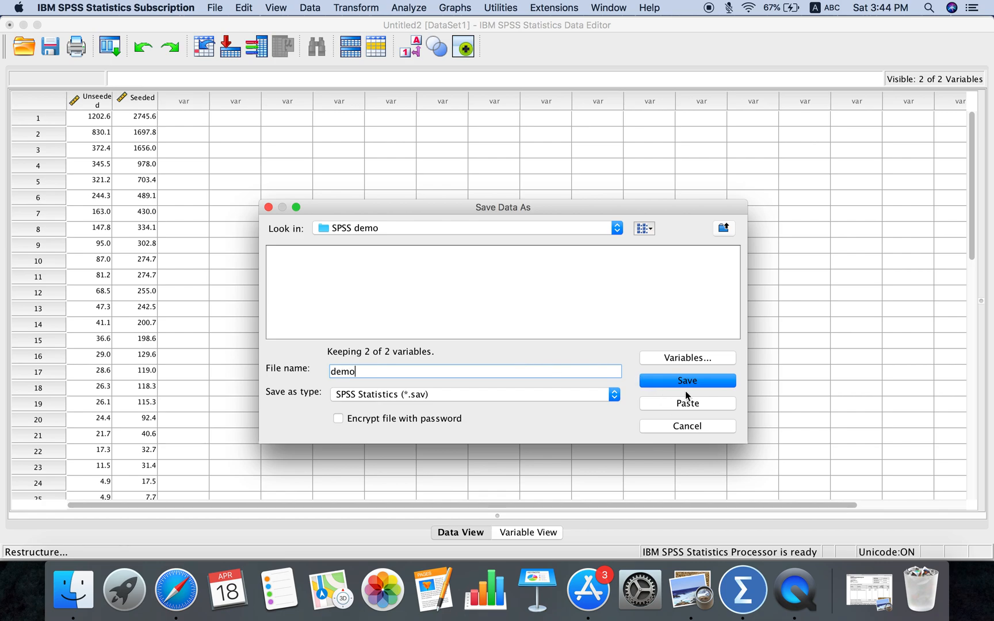
{"action": "left_click", "coordinate": [689, 382]}
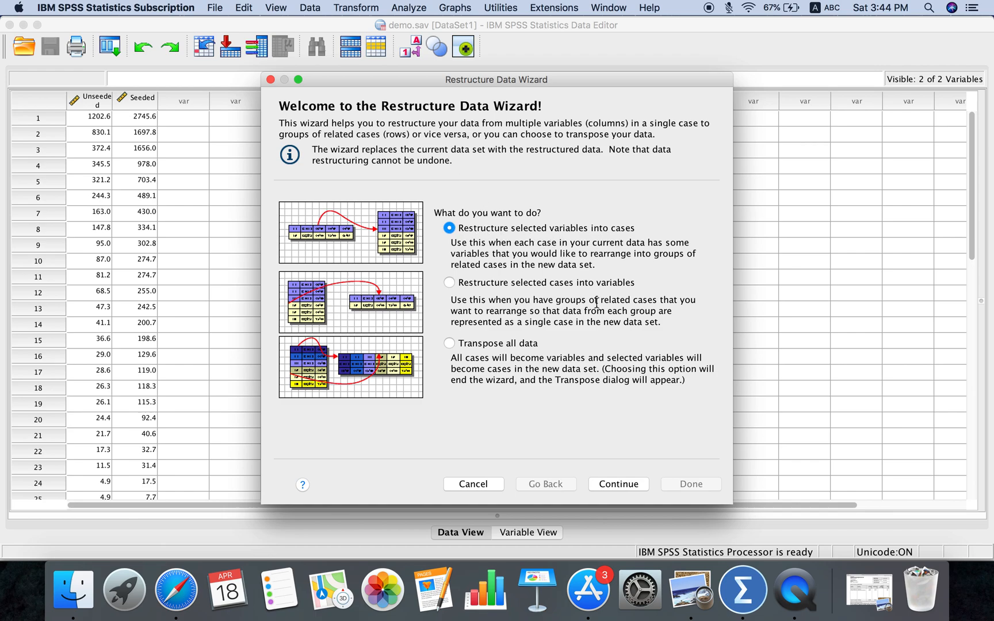
- Choose to restructure variables into cases, with Unseeded and Seeded transposed into the target variable trans1
{"action": "left_click", "coordinate": [609, 484]}
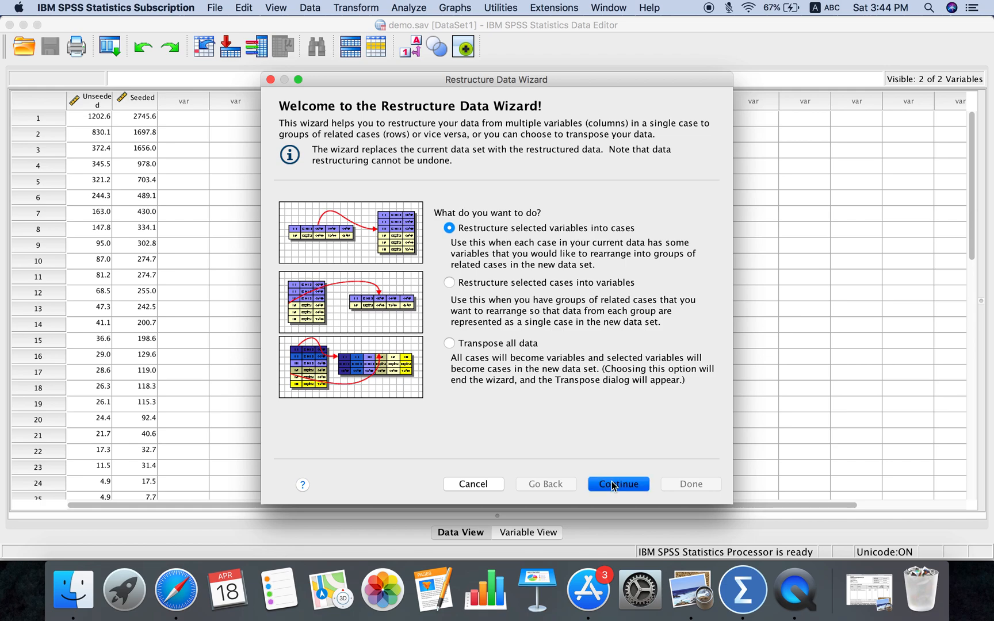
{"action": "left_click", "coordinate": [613, 484]}
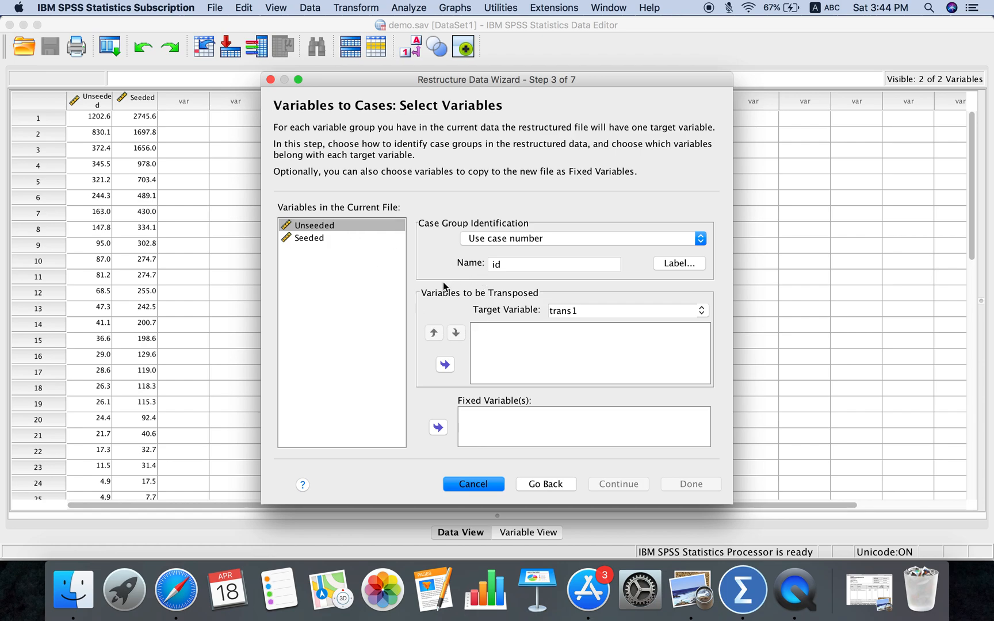
{"action": "left_click", "coordinate": [322, 225]}
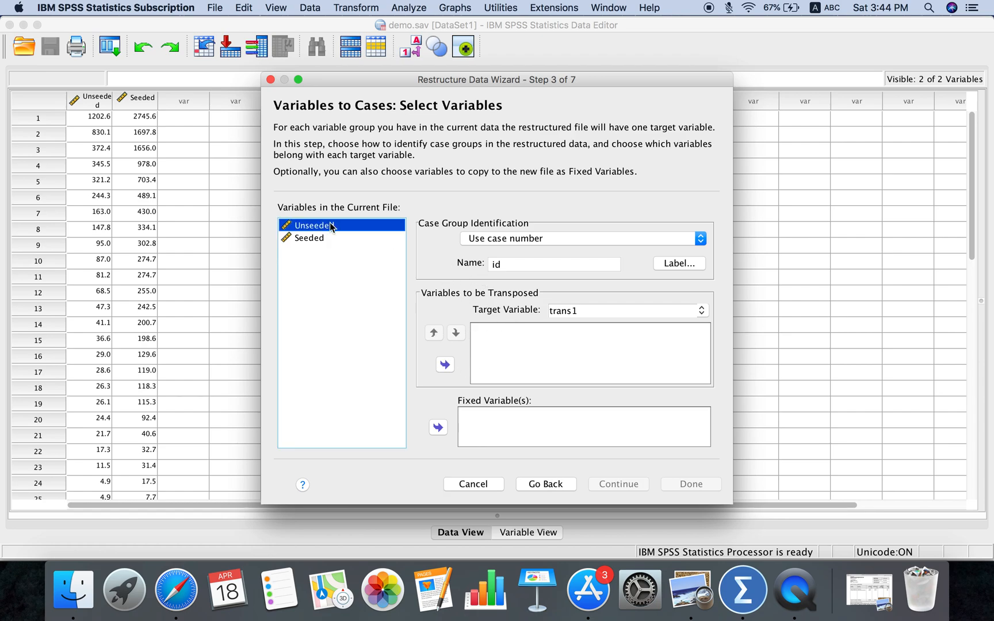
{"action": "left_click", "coordinate": [445, 364]}
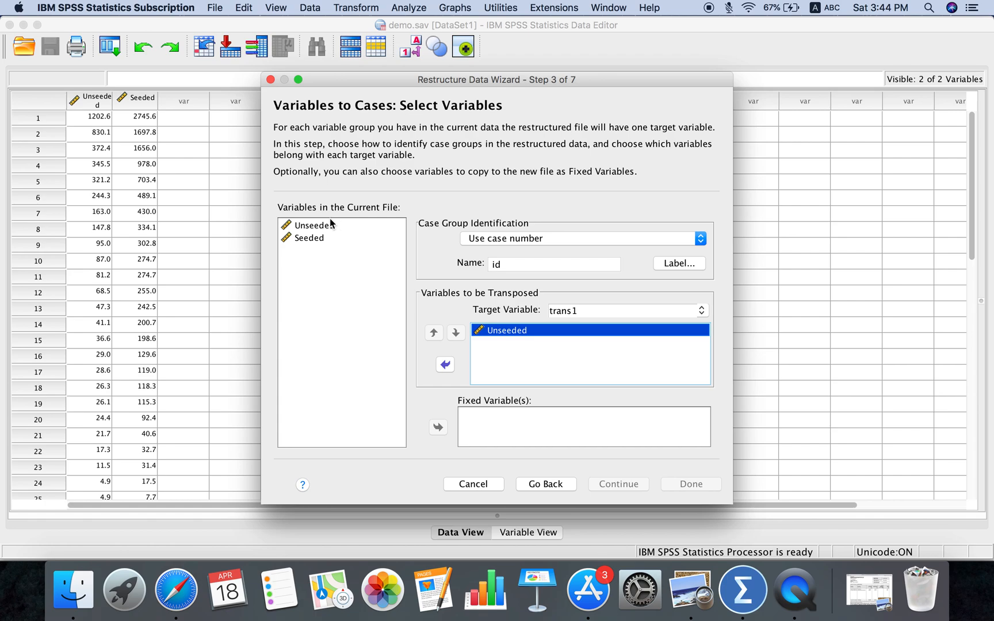
{"action": "left_click", "coordinate": [302, 238]}
{"action": "left_click", "coordinate": [446, 366]}
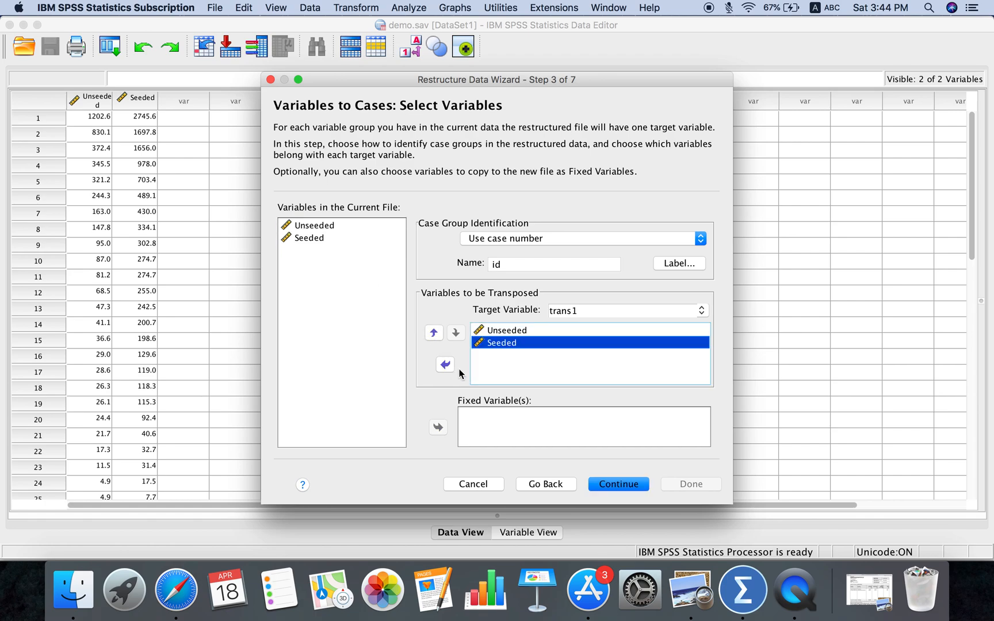
{"action": "left_click", "coordinate": [613, 484]}
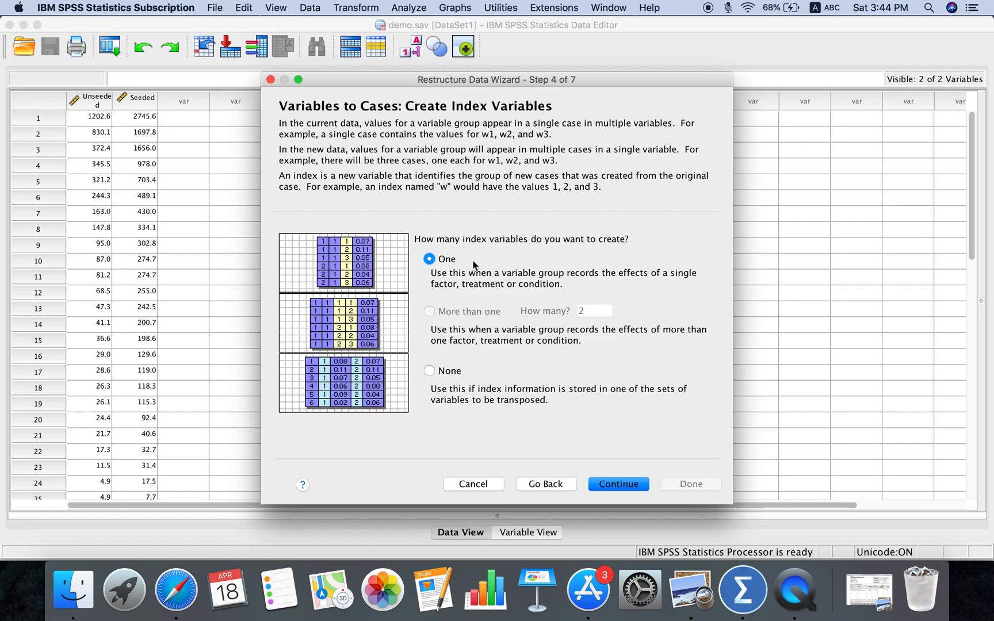
- Create one index variable using the variable names as index values, and restructure the data now with the default options
{"action": "left_click", "coordinate": [616, 485]}
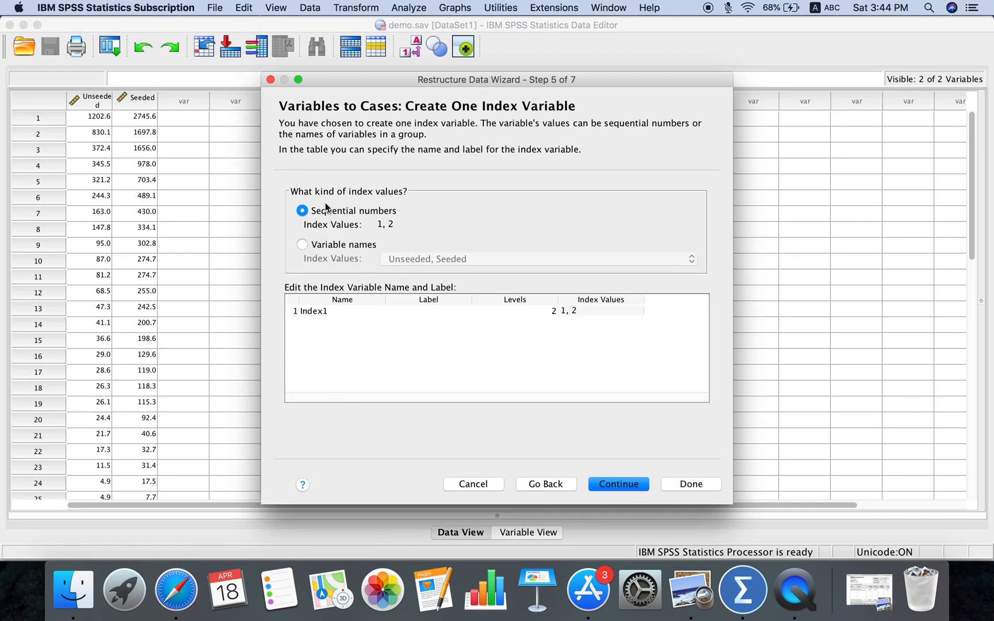
{"action": "left_click", "coordinate": [302, 246]}
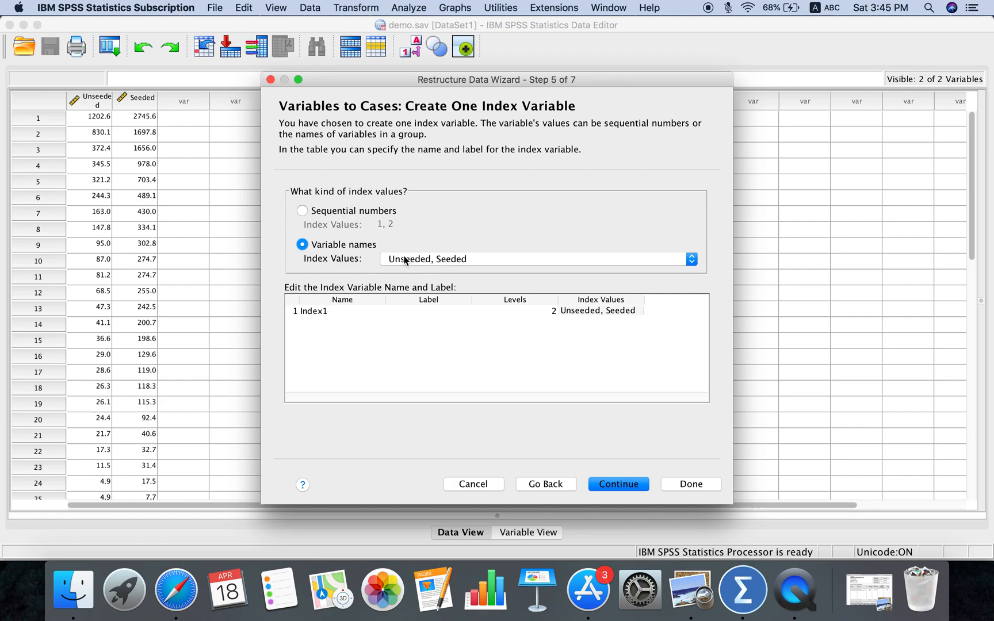
{"action": "left_click", "coordinate": [608, 484]}
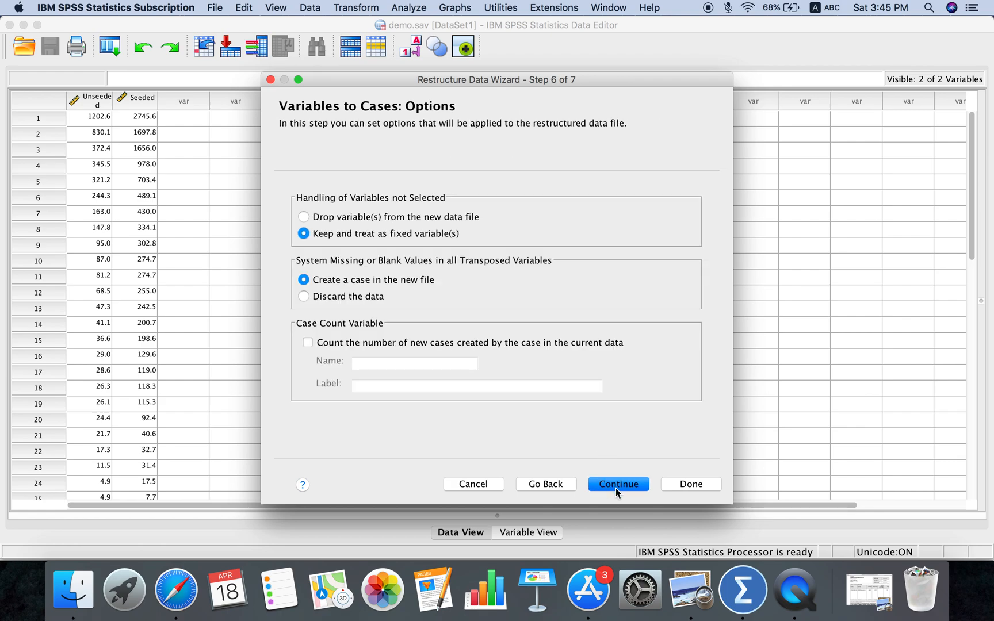
{"action": "left_click", "coordinate": [616, 488]}
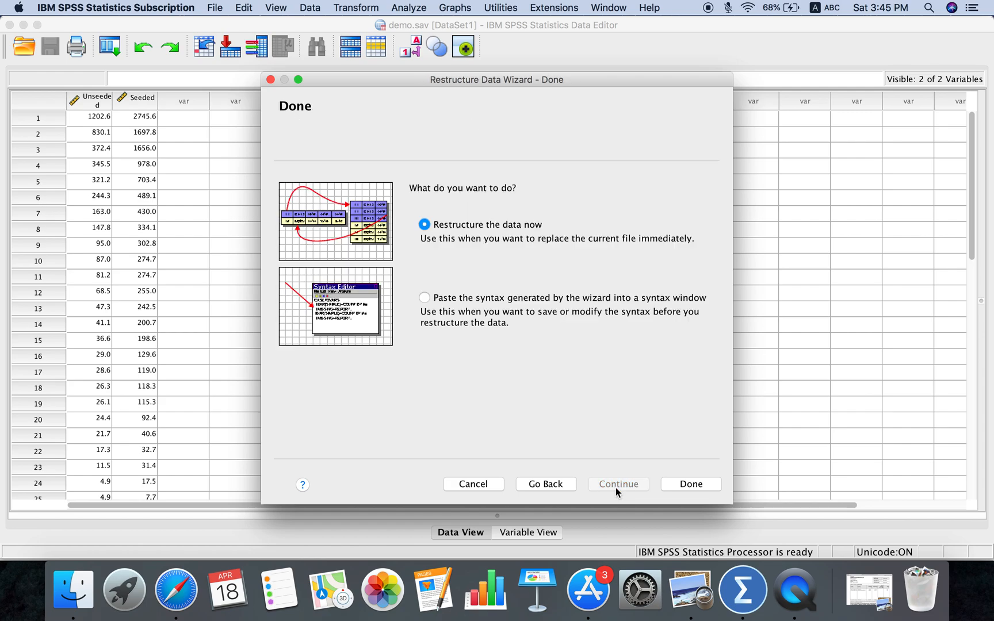
{"action": "left_click", "coordinate": [685, 487]}
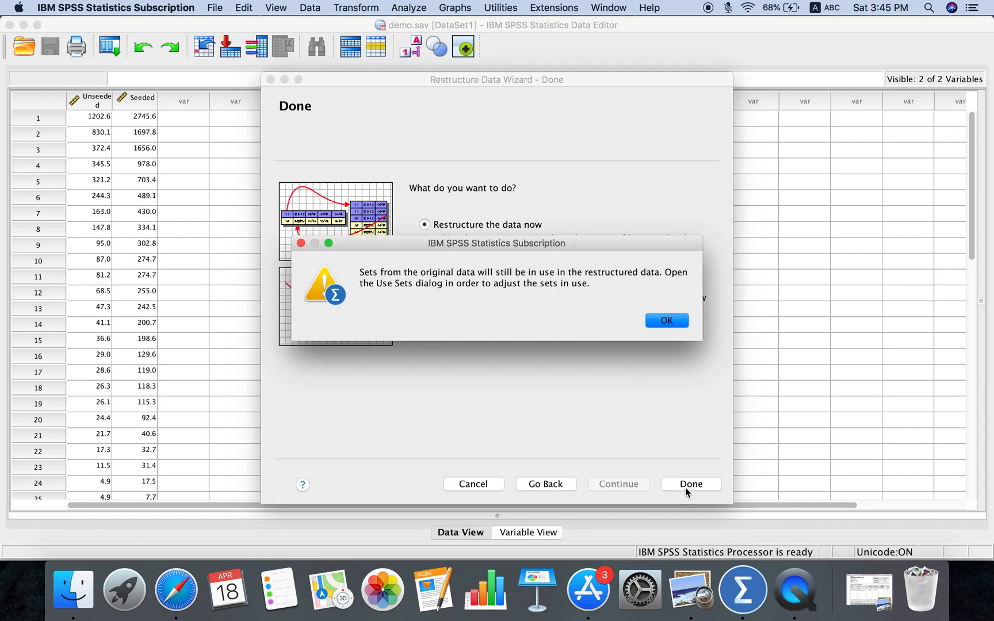
{"action": "left_click", "coordinate": [666, 320]}
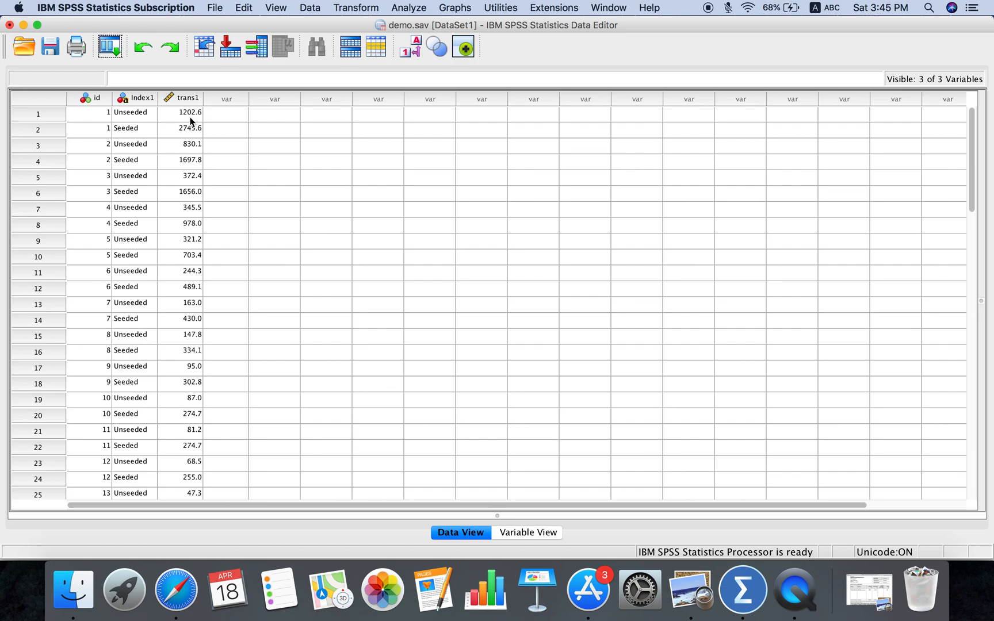
- Rename the variable trans1 to rain_volume and return to the data view
{"action": "left_click", "coordinate": [186, 100]}
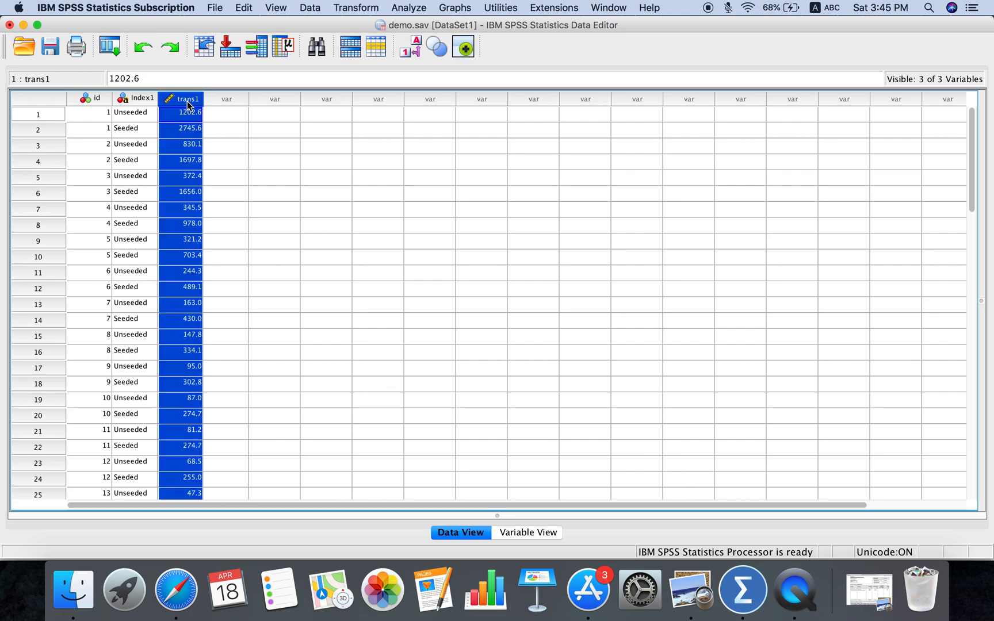
{"action": "double_click", "coordinate": [186, 101]}
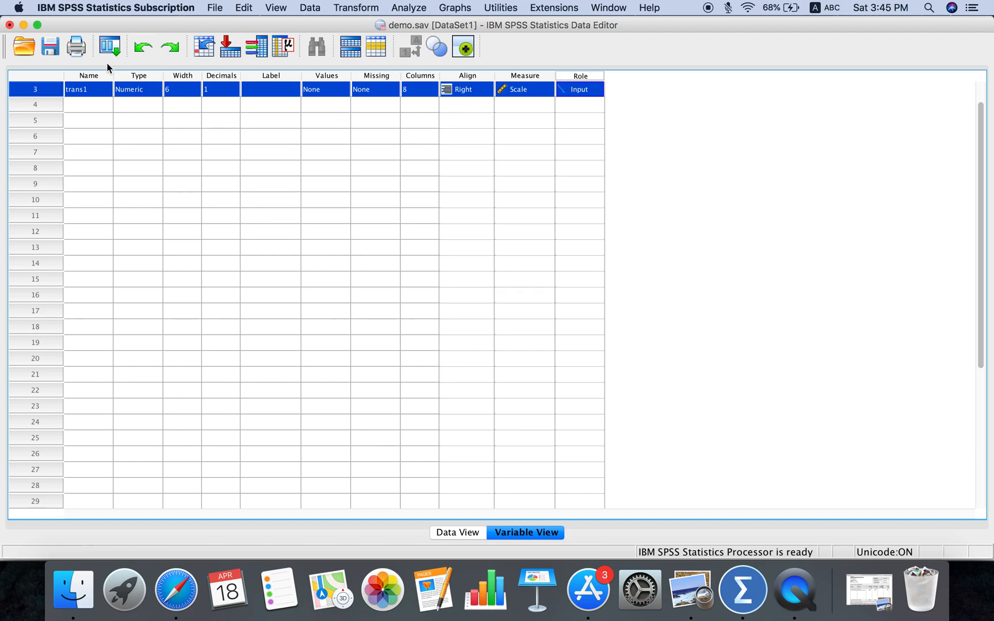
{"action": "left_click", "coordinate": [90, 89]}
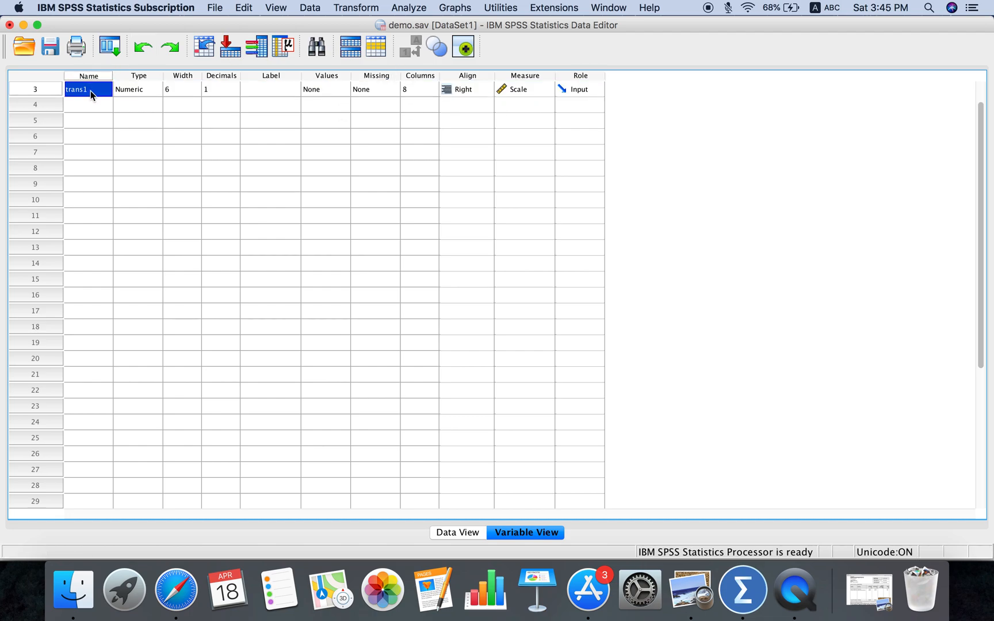
{"action": "double_click", "coordinate": [92, 92]}
{"action": "key", "text": "BackSpace"}
{"action": "key", "text": "BackSpace"}
{"action": "key", "text": "BackSpace"}
{"action": "key", "text": "BackSpace"}
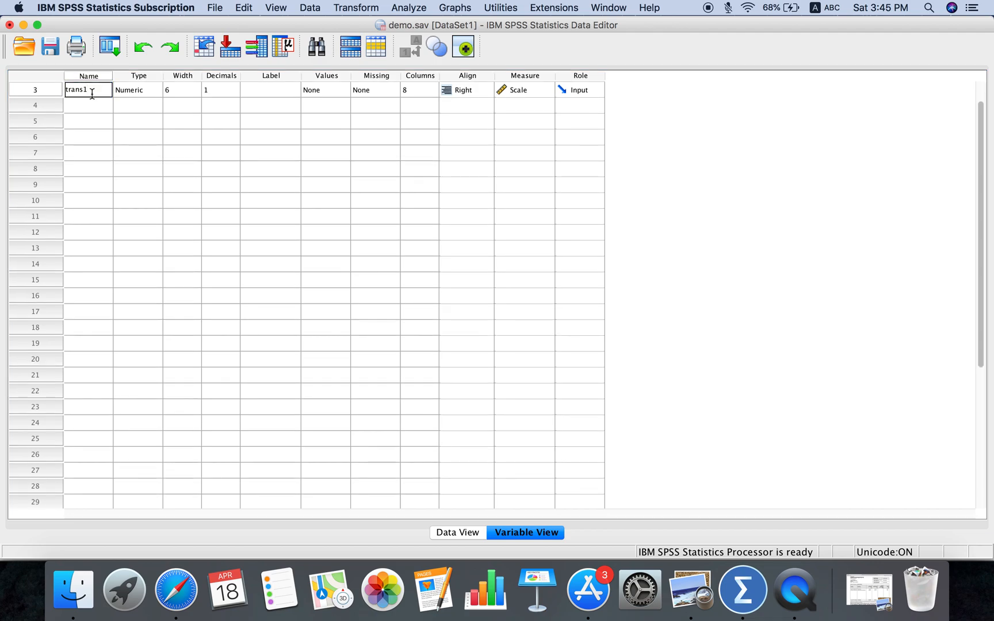
{"action": "key", "text": "BackSpace"}
{"action": "key", "text": "BackSpace"}
{"action": "type", "text": "cloud"}
{"action": "key", "text": "BackSpace"}
{"action": "key", "text": "BackSpace"}
{"action": "key", "text": "BackSpace"}
{"action": "key", "text": "BackSpace"}
{"action": "key", "text": "BackSpace"}
{"action": "type", "text": "rain_volume"}
{"action": "left_click", "coordinate": [416, 346]}
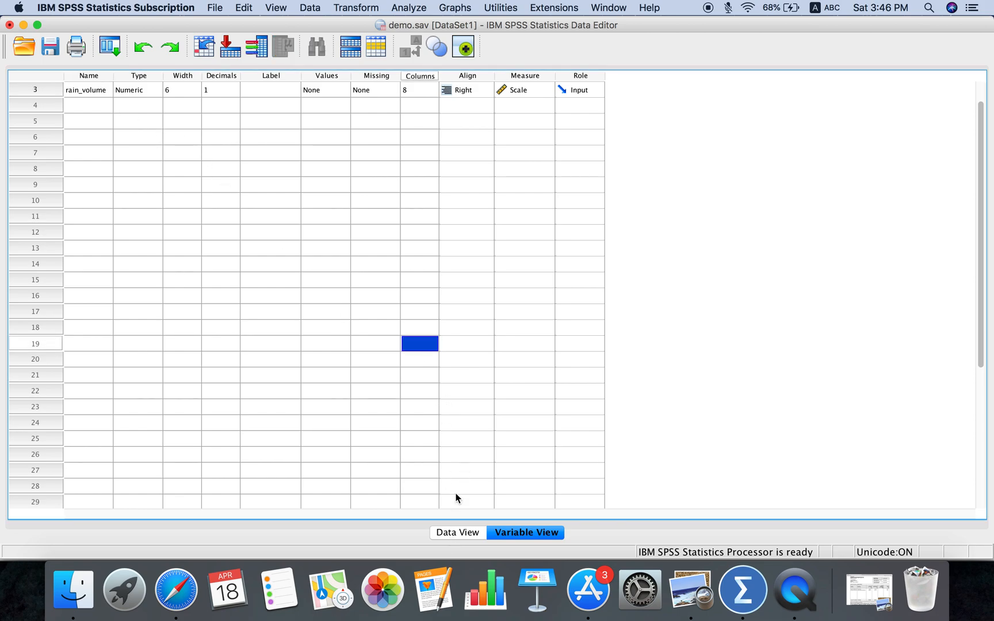
{"action": "left_click", "coordinate": [455, 533]}
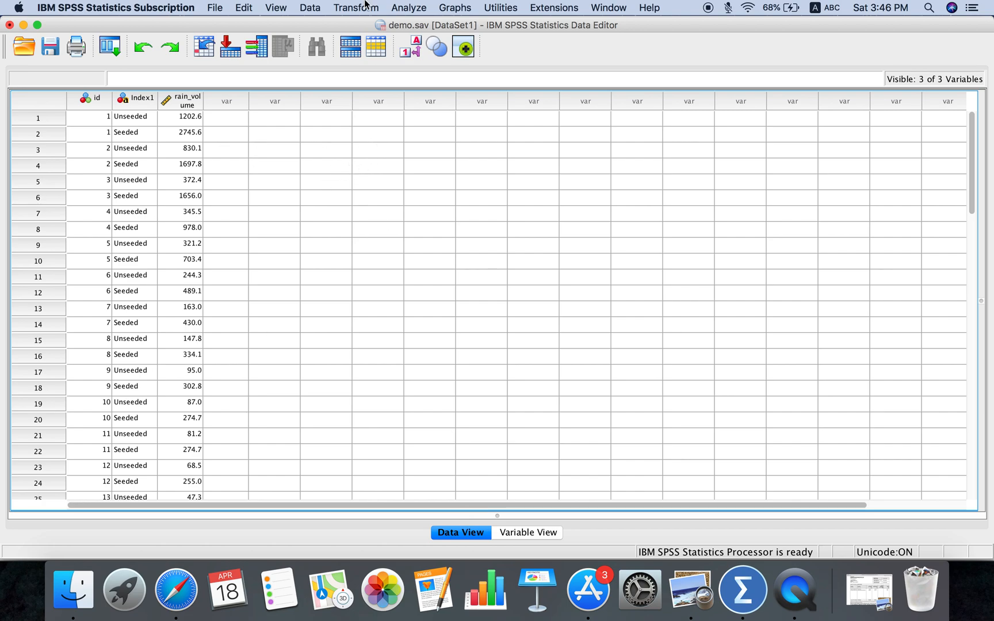
- Open the Chart Builder and choose the Simple Boxplot from the boxplot chart types
{"action": "left_click", "coordinate": [454, 8]}
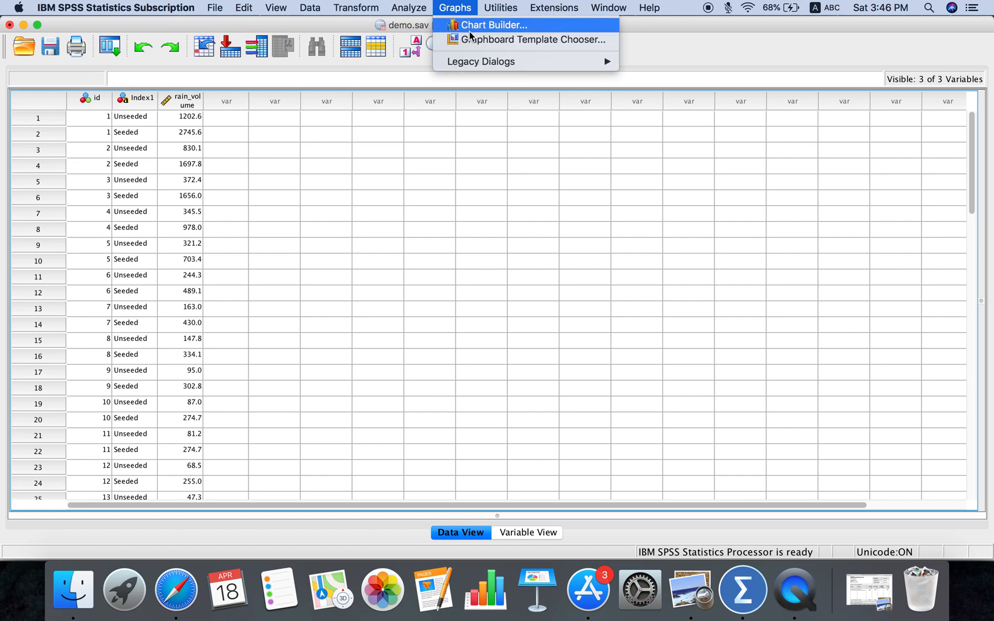
{"action": "mouse_move", "coordinate": [481, 66]}
{"action": "left_click", "coordinate": [494, 27]}
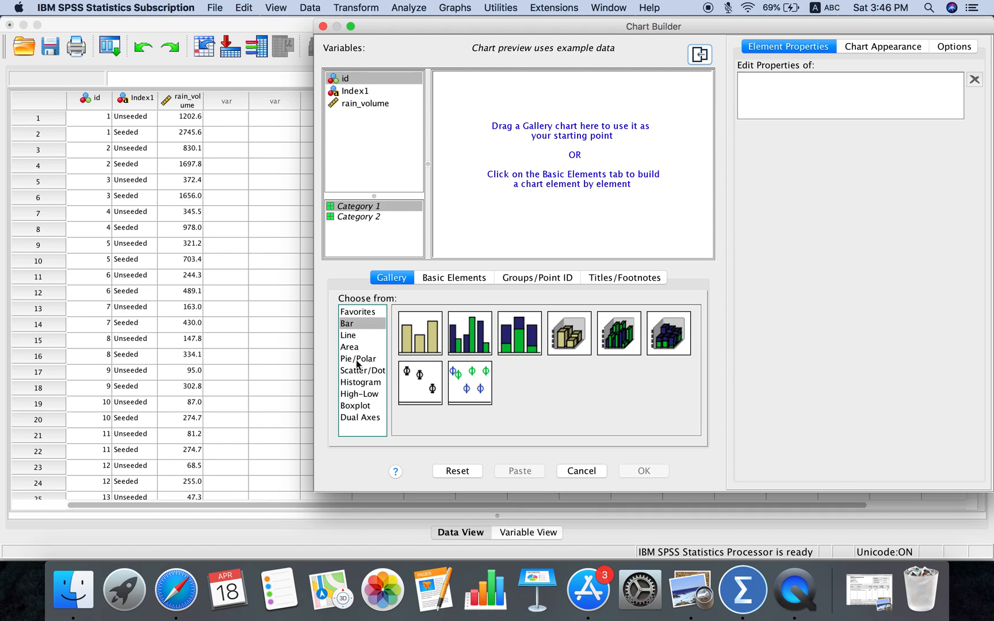
{"action": "left_click", "coordinate": [355, 407]}
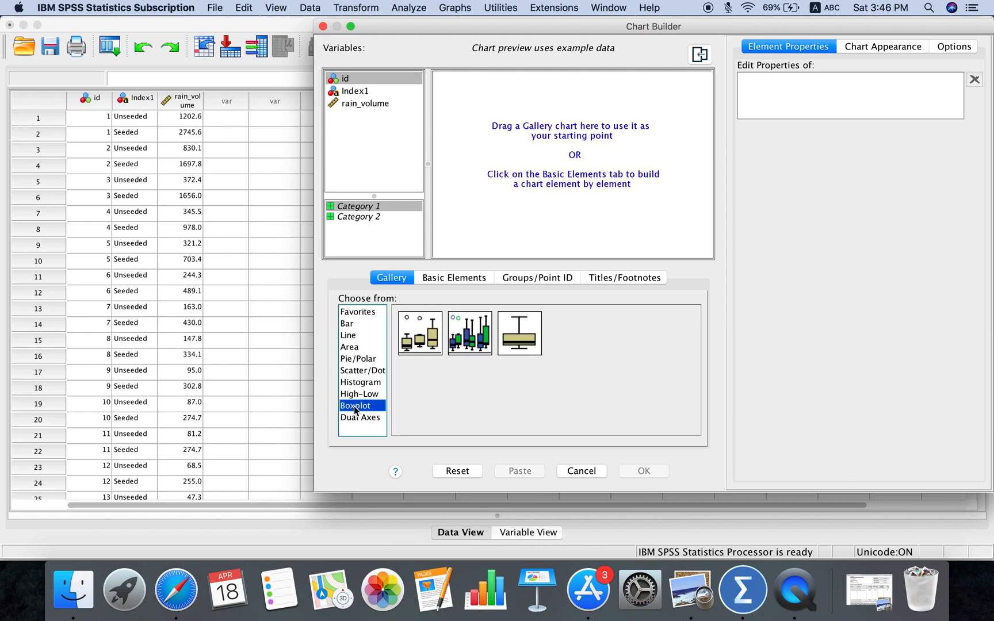
{"action": "left_click", "coordinate": [435, 347]}
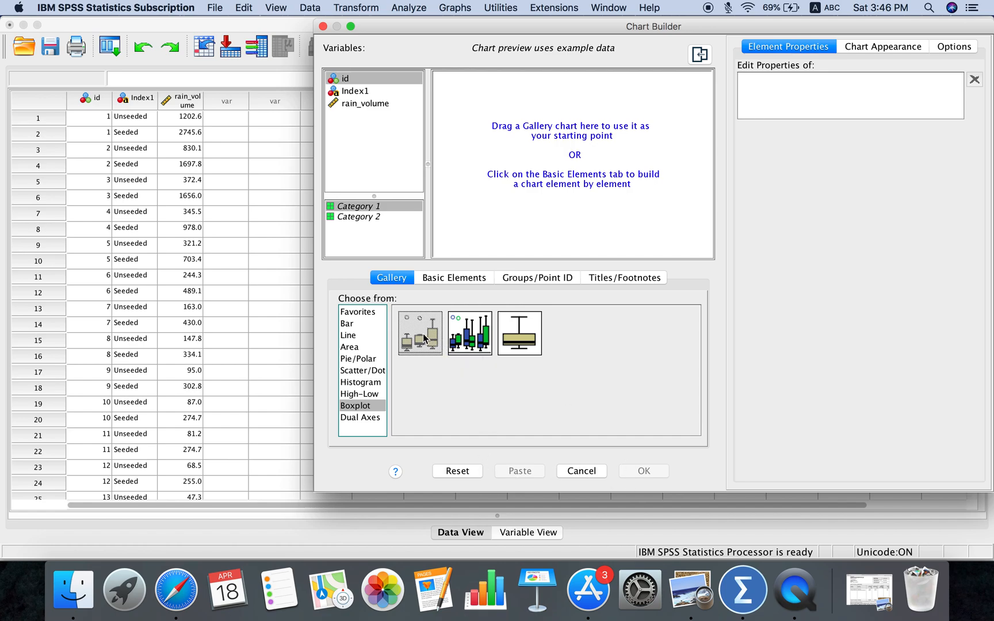
- Place the Simple Boxplot in the chart preview as the starting point
{"action": "left_click_drag", "start_coordinate": [426, 335], "coordinate": [556, 171]}
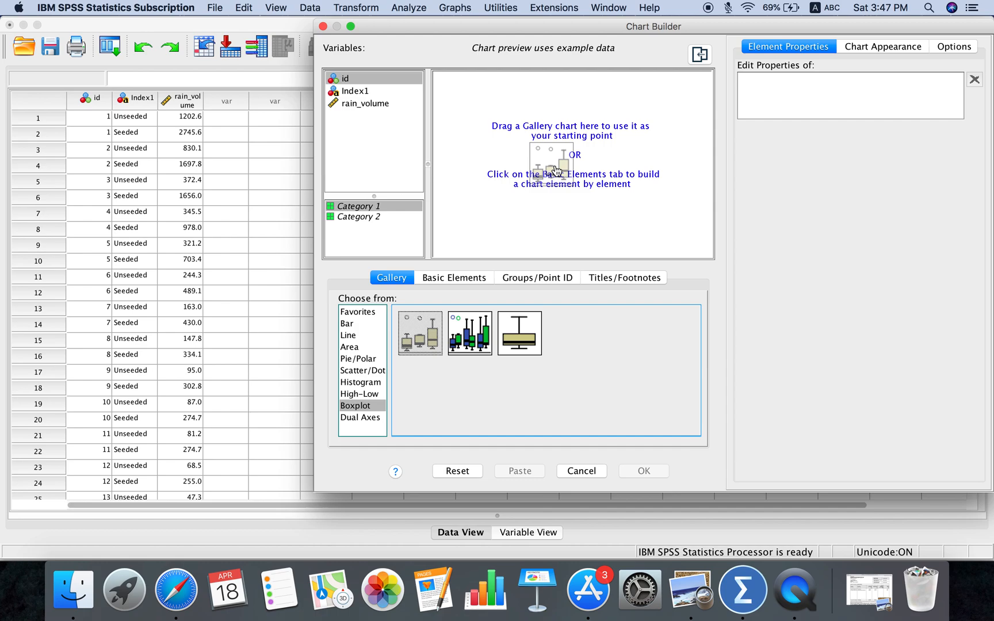
{"action": "left_click_drag", "start_coordinate": [557, 170], "coordinate": [587, 193]}
{"action": "left_click_drag", "start_coordinate": [586, 193], "coordinate": [490, 152]}
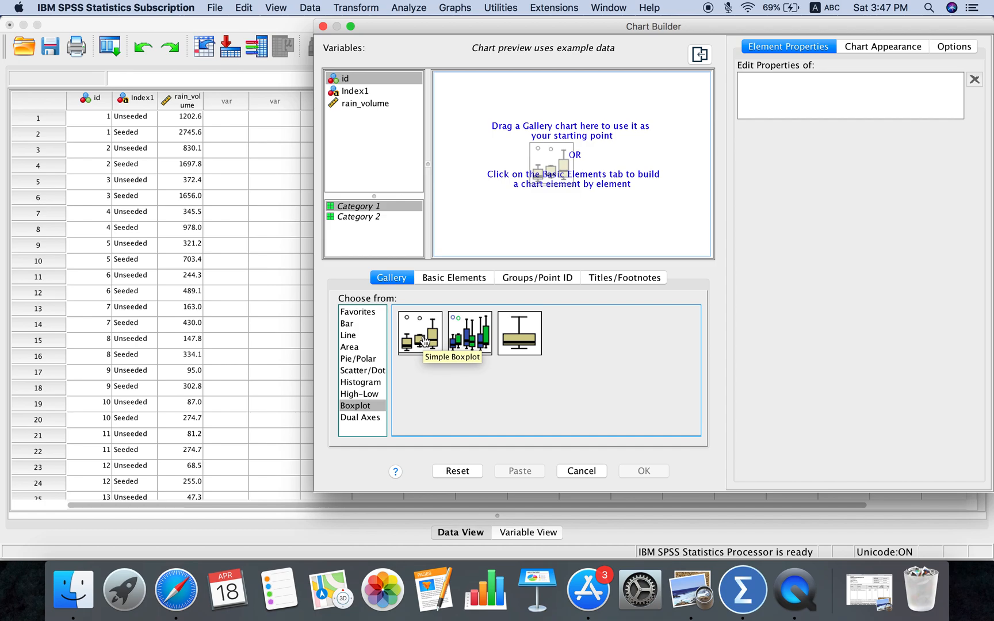
{"action": "left_click_drag", "start_coordinate": [424, 341], "coordinate": [539, 191]}
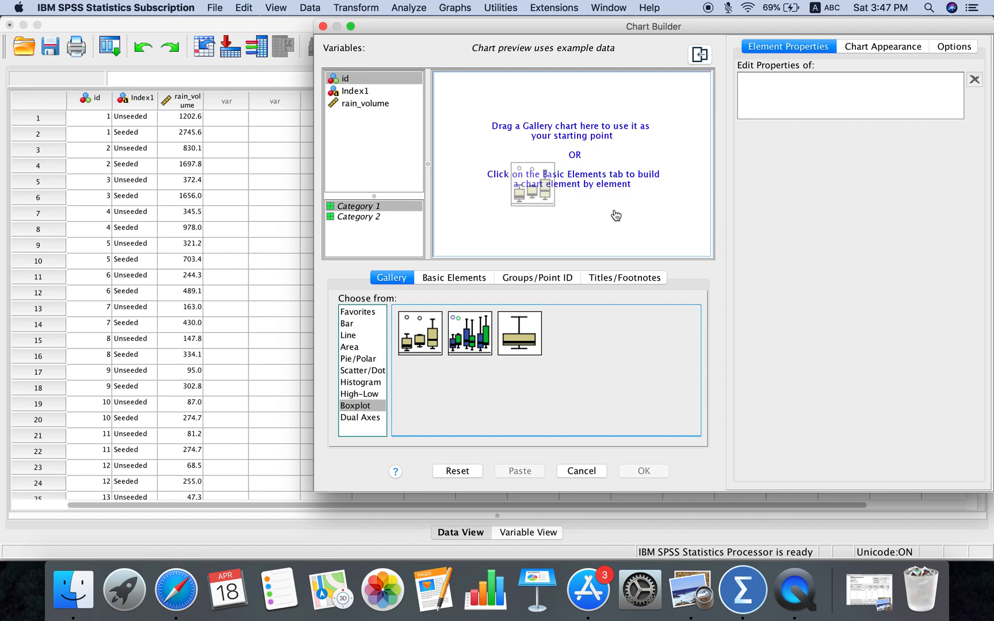
{"action": "left_click", "coordinate": [340, 92]}
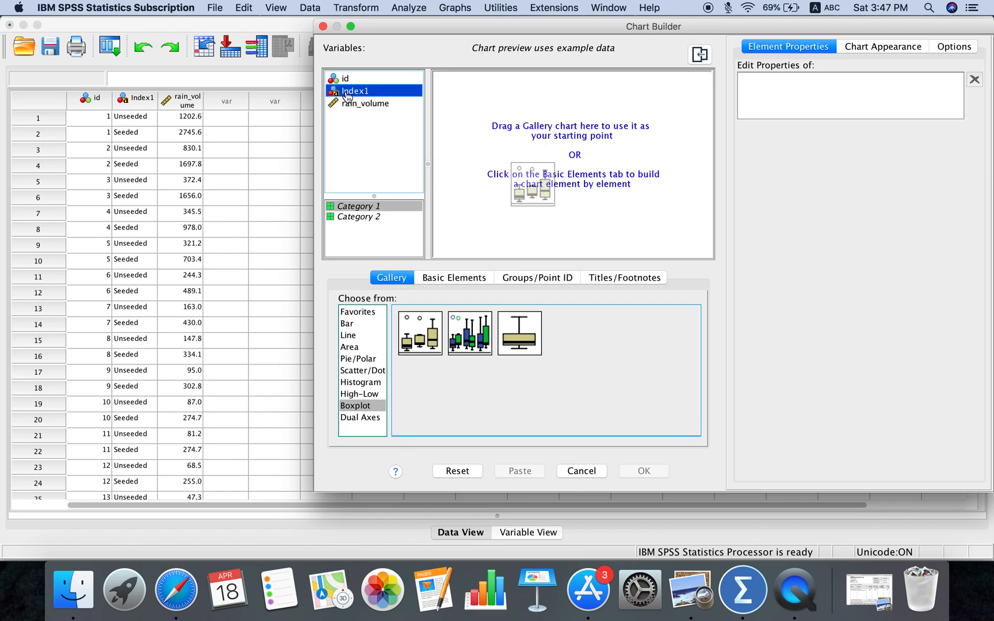
{"action": "left_click", "coordinate": [351, 83]}
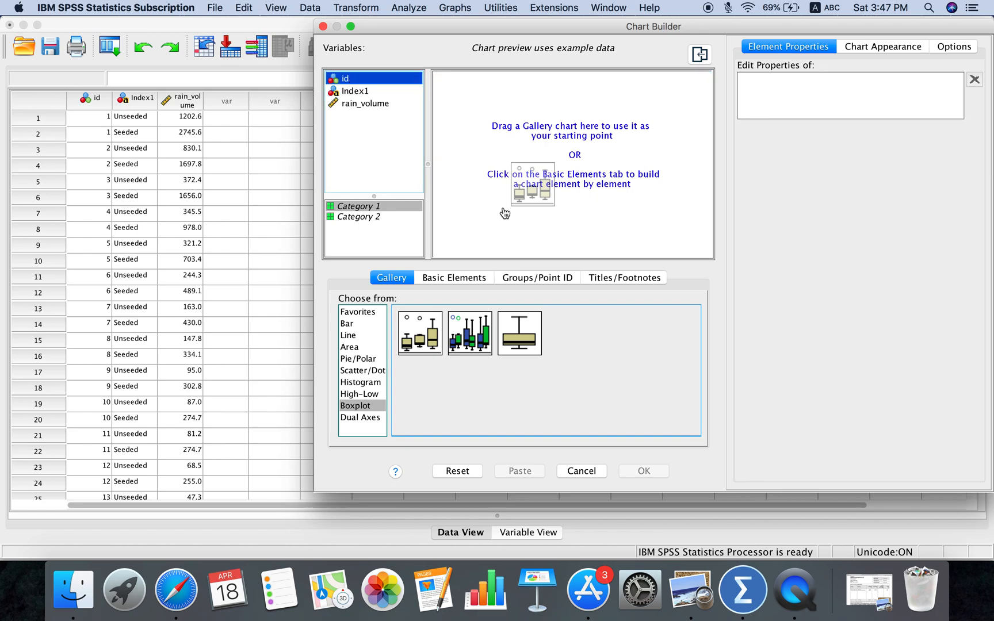
{"action": "left_click", "coordinate": [556, 215]}
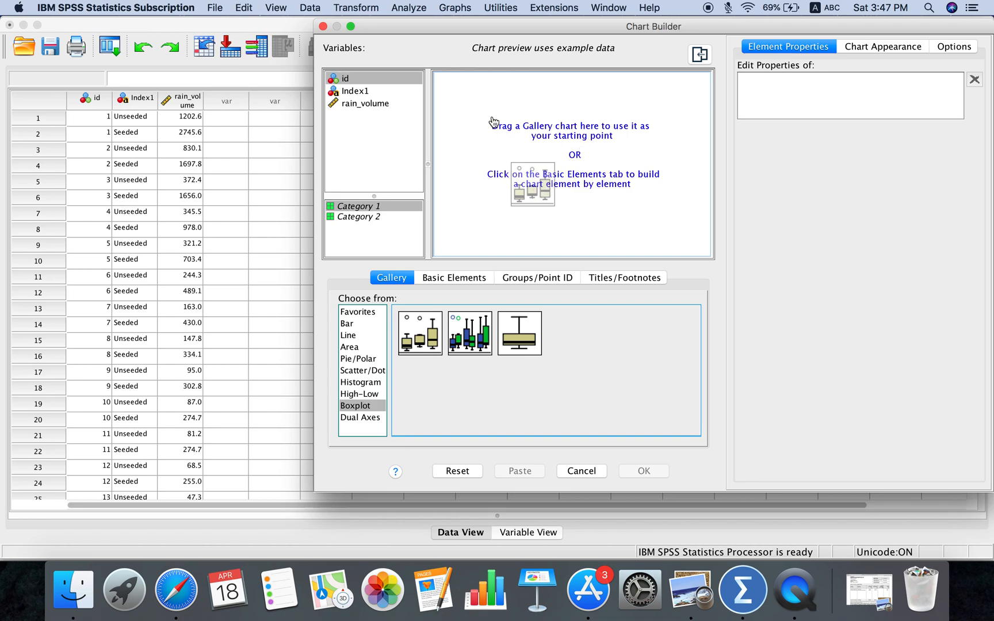
{"action": "left_click_drag", "start_coordinate": [429, 351], "coordinate": [476, 209]}
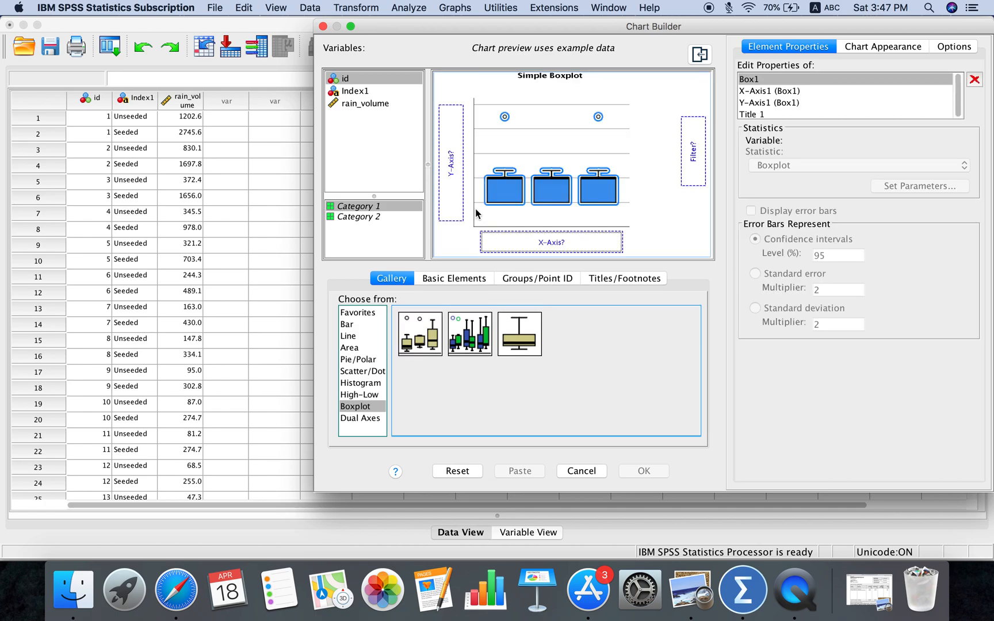
- Assign Index1 to the boxplot's x-axis and rain_volume to its y-axis, and generate the chart
{"action": "left_click", "coordinate": [543, 249]}
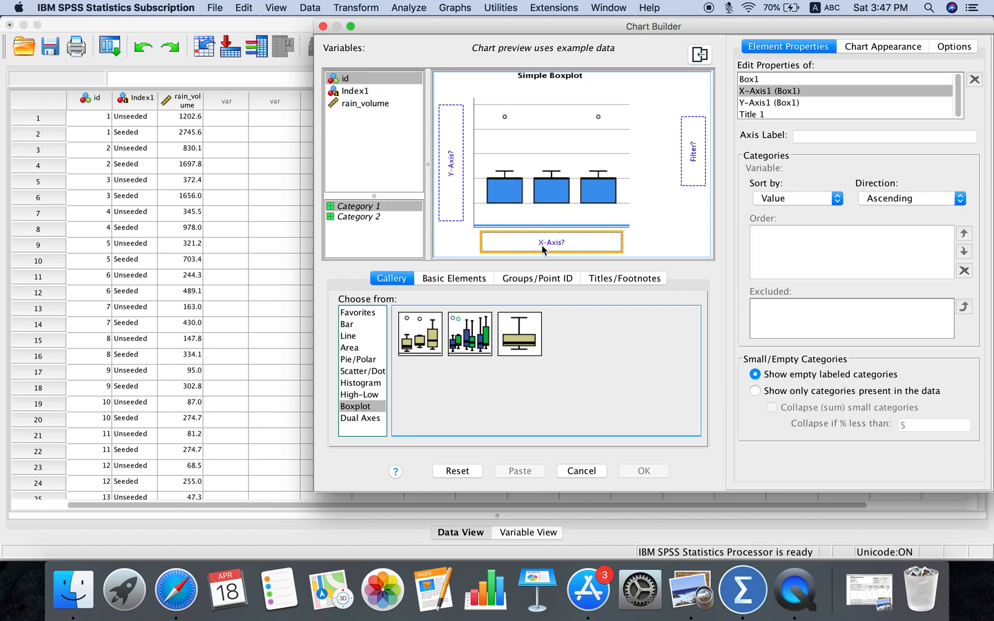
{"action": "left_click", "coordinate": [370, 103]}
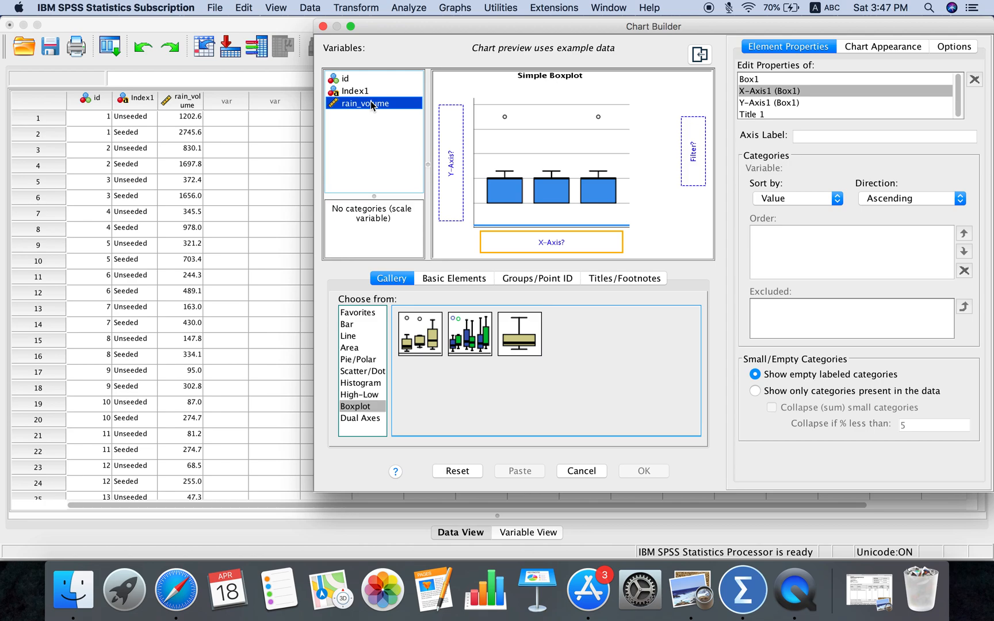
{"action": "left_click", "coordinate": [365, 92]}
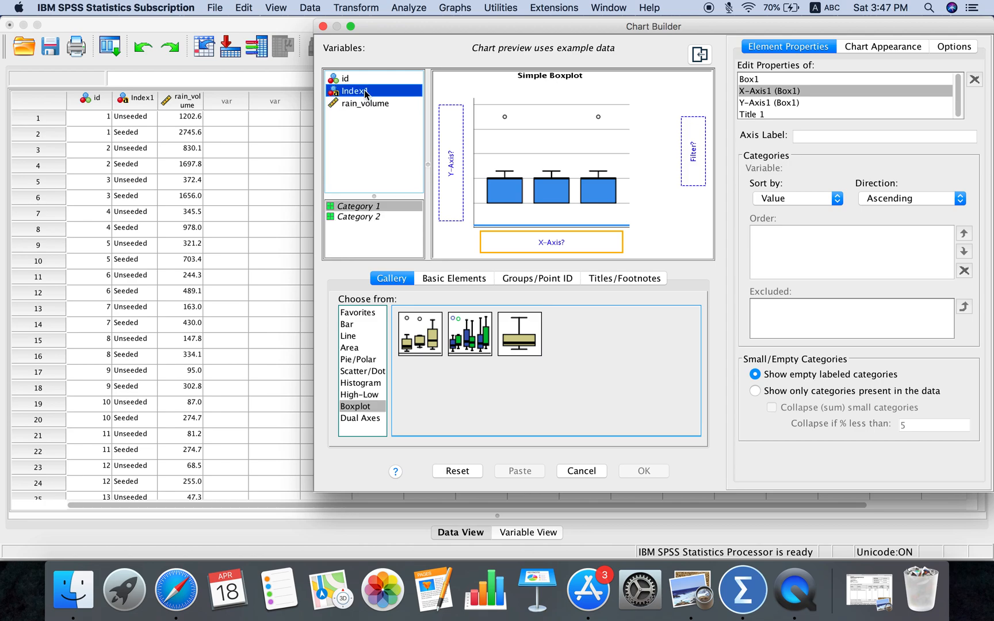
{"action": "left_click_drag", "start_coordinate": [365, 92], "coordinate": [522, 247]}
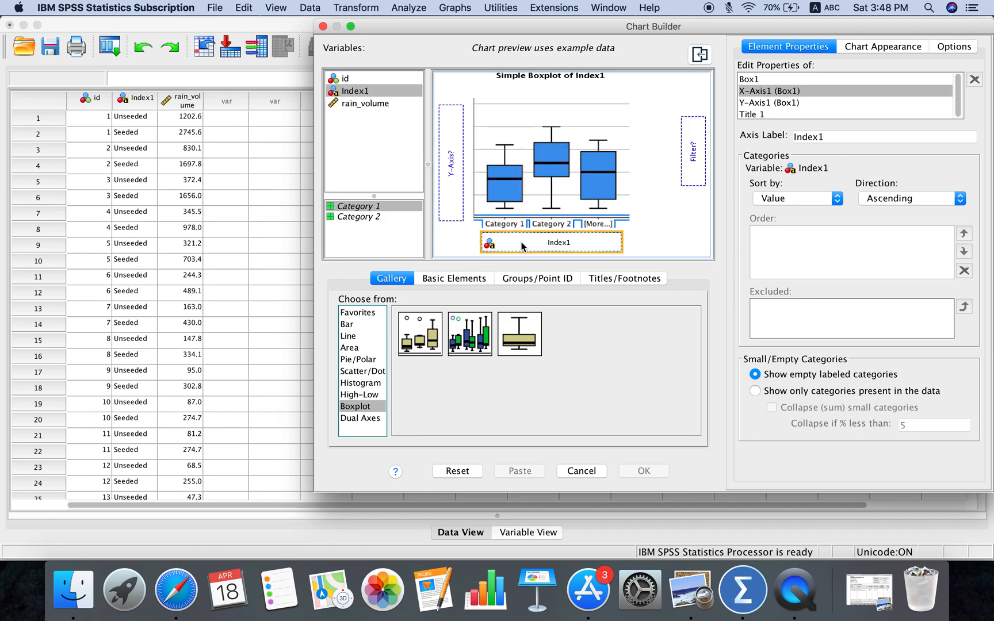
{"action": "left_click", "coordinate": [367, 104]}
{"action": "left_click_drag", "start_coordinate": [368, 106], "coordinate": [443, 124]}
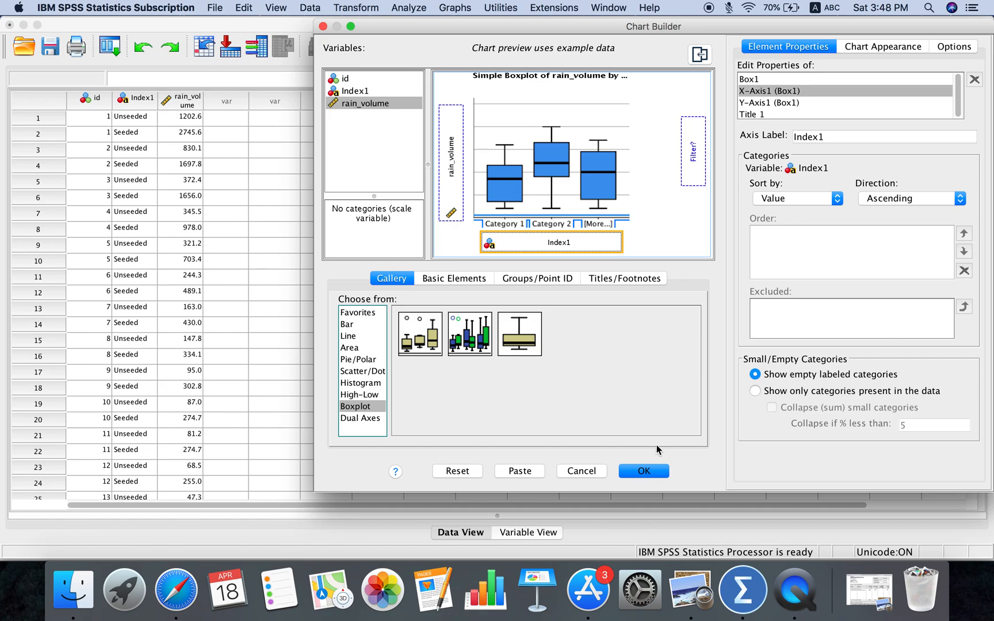
{"action": "left_click", "coordinate": [639, 474]}
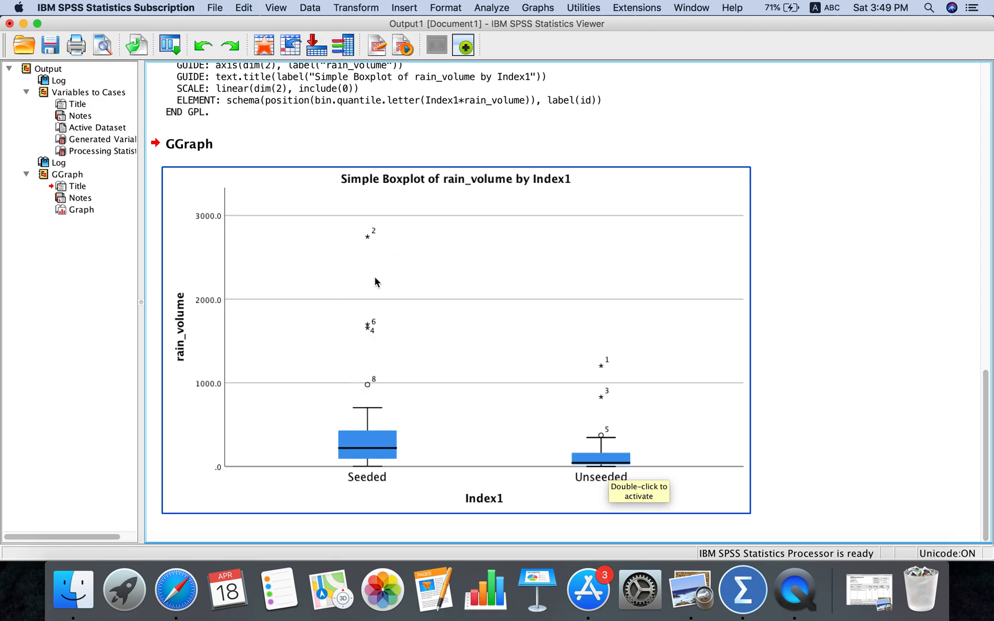
{"action": "scroll", "coordinate": [502, 339], "scroll_direction": "up", "scroll_amount": 4}
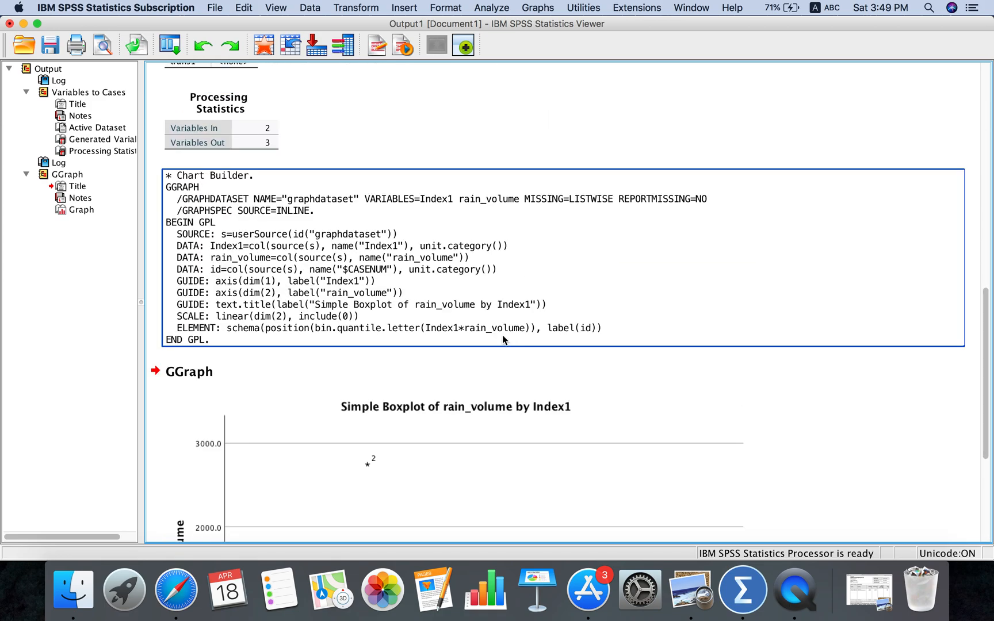
{"action": "scroll", "coordinate": [503, 335], "scroll_direction": "down", "scroll_amount": 4}
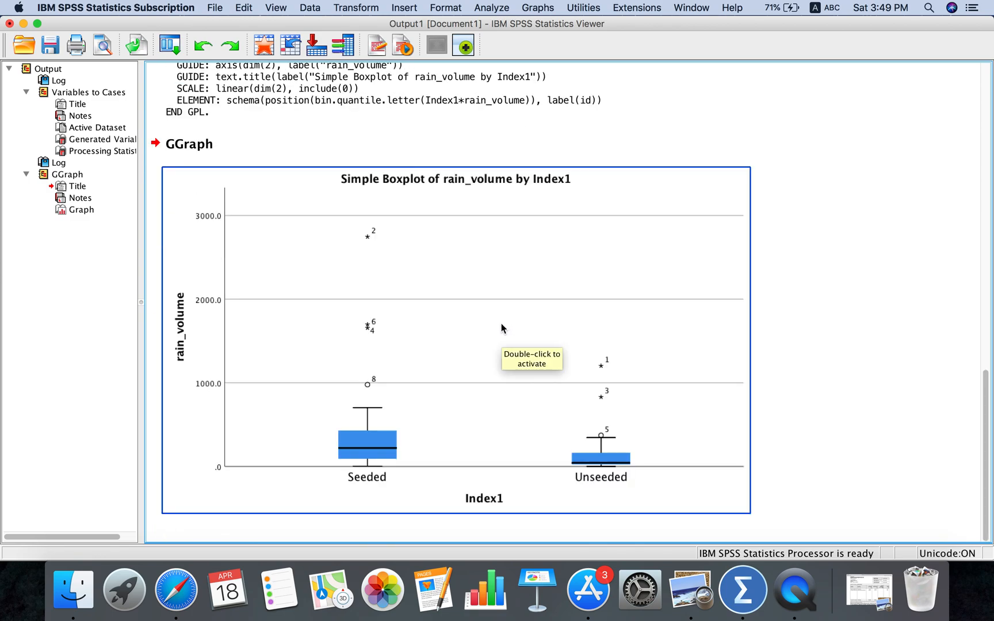
{"action": "right_click", "coordinate": [501, 324]}
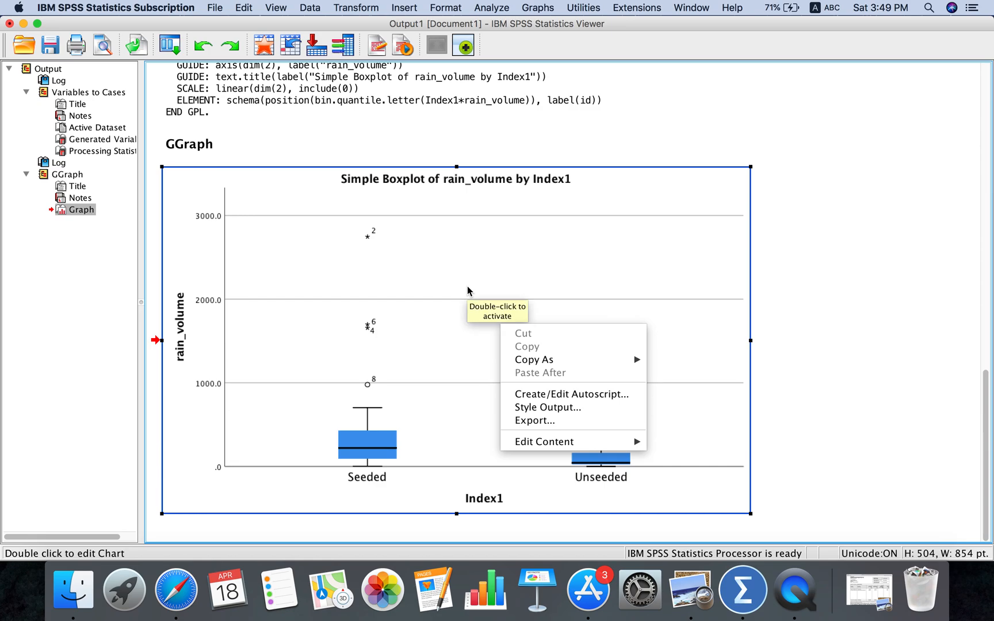
{"action": "mouse_move", "coordinate": [581, 441]}
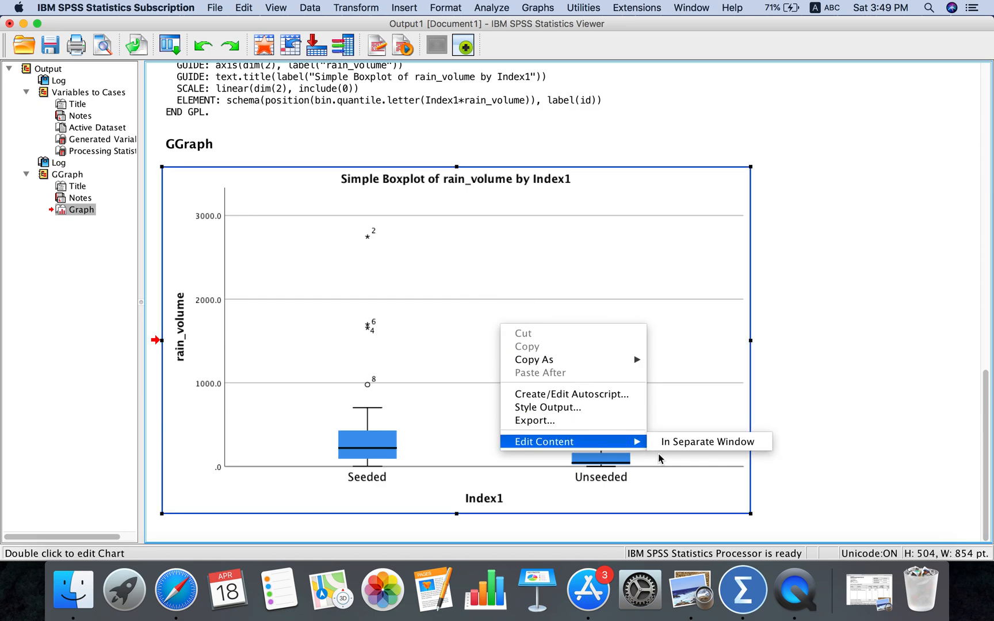
{"action": "left_click", "coordinate": [713, 346]}
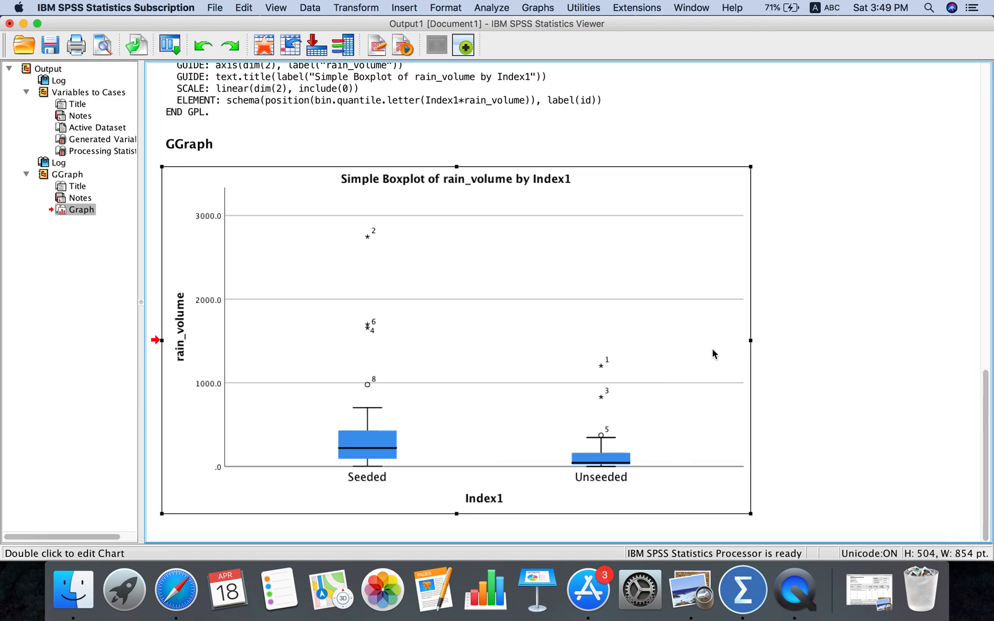
- Open the boxplot of rain_volume by Index1 for editing and change its x-axis title to Treatment
{"action": "double_click", "coordinate": [498, 488]}
{"action": "left_click", "coordinate": [639, 494]}
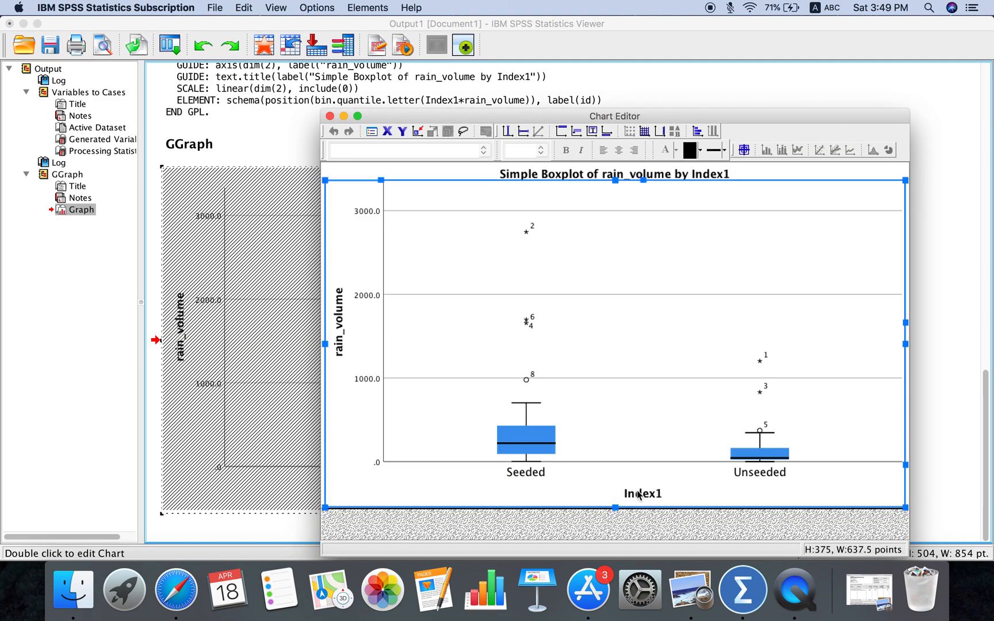
{"action": "left_click", "coordinate": [656, 493]}
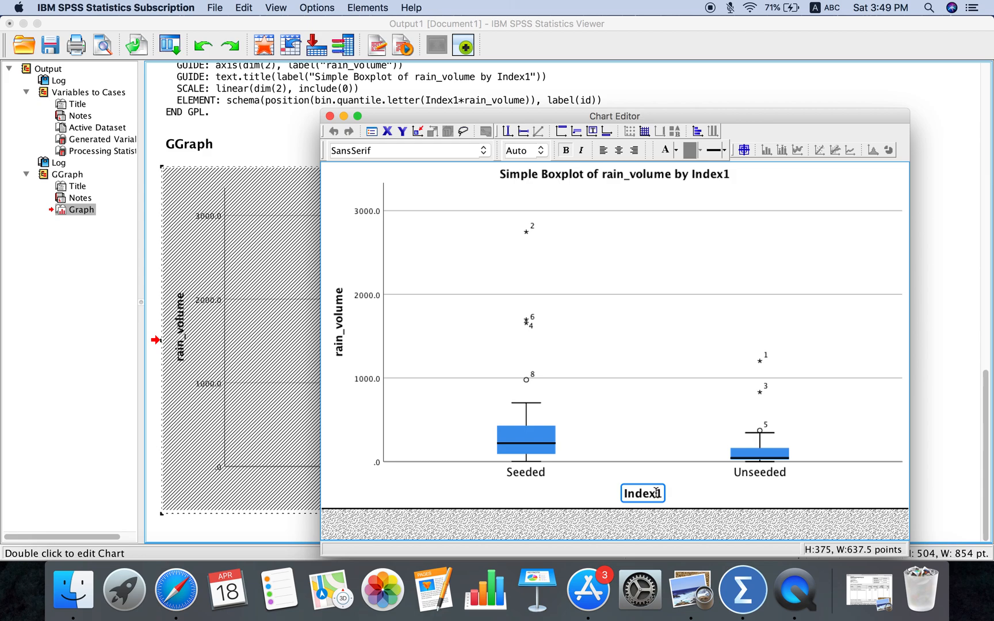
{"action": "left_click", "coordinate": [659, 493]}
{"action": "left_click_drag", "start_coordinate": [661, 493], "coordinate": [624, 493]}
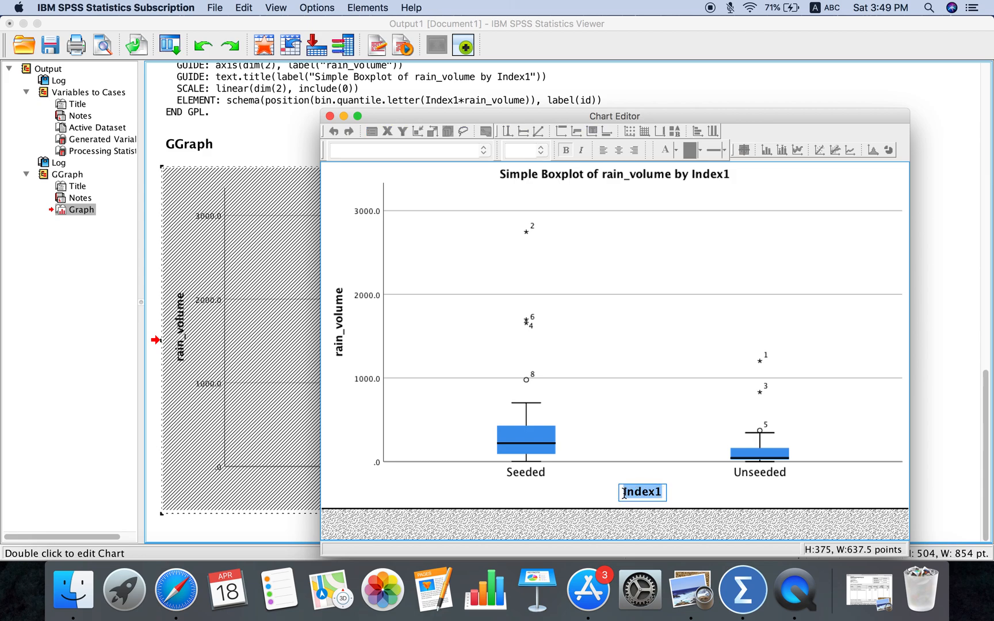
{"action": "type", "text": "Treatment"}
{"action": "key", "text": "Return"}
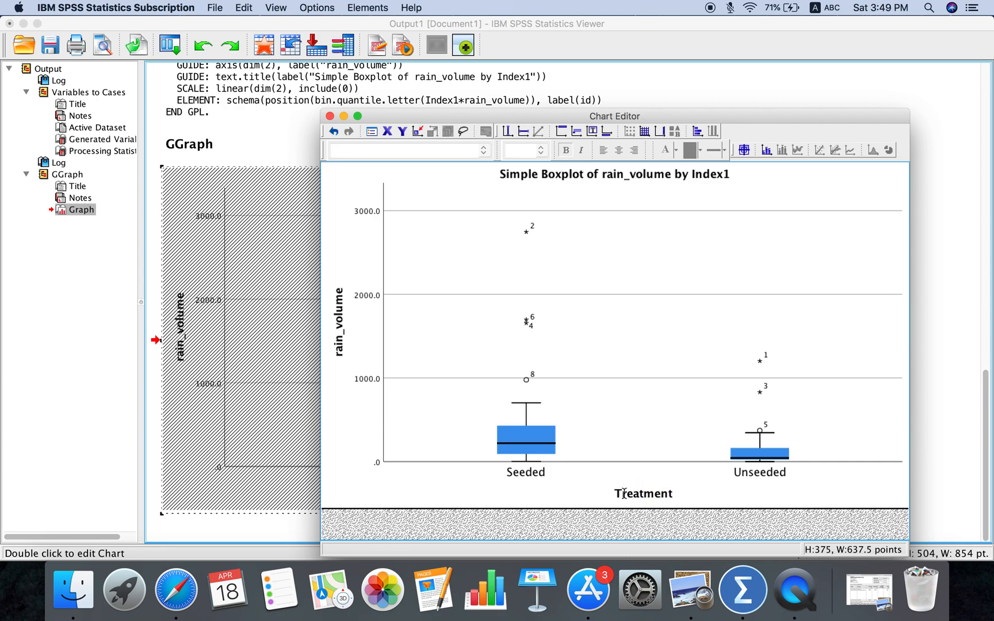
{"action": "double_click", "coordinate": [648, 174]}
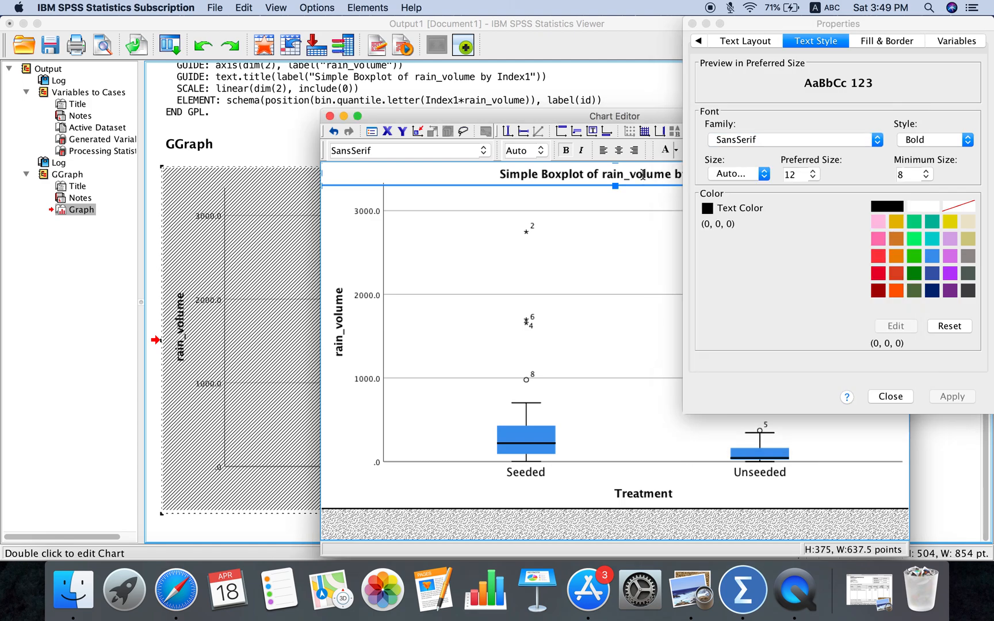
{"action": "left_click", "coordinate": [644, 174]}
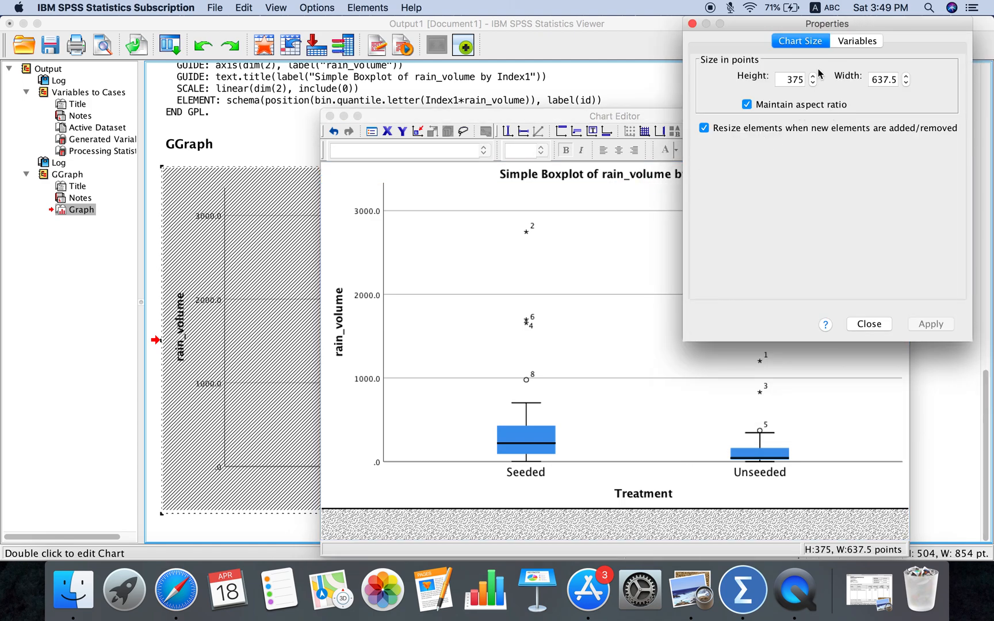
{"action": "left_click", "coordinate": [869, 324]}
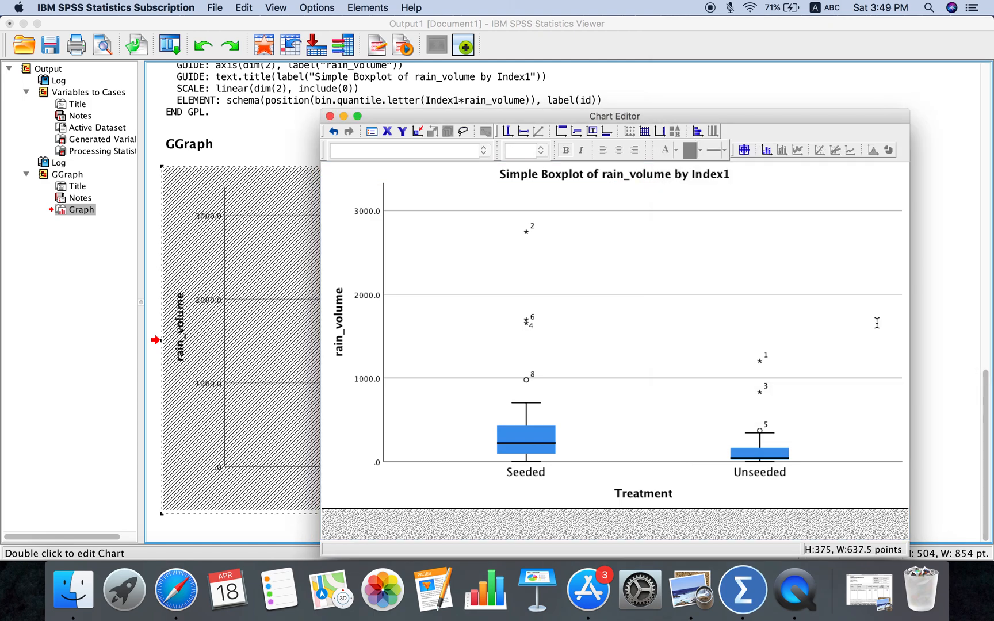
- Delete the title text "Simple Boxplot of rain_volume by Index1" from the boxplot
{"action": "left_click", "coordinate": [699, 173]}
{"action": "left_click", "coordinate": [728, 172]}
{"action": "left_click_drag", "start_coordinate": [732, 171], "coordinate": [505, 165]}
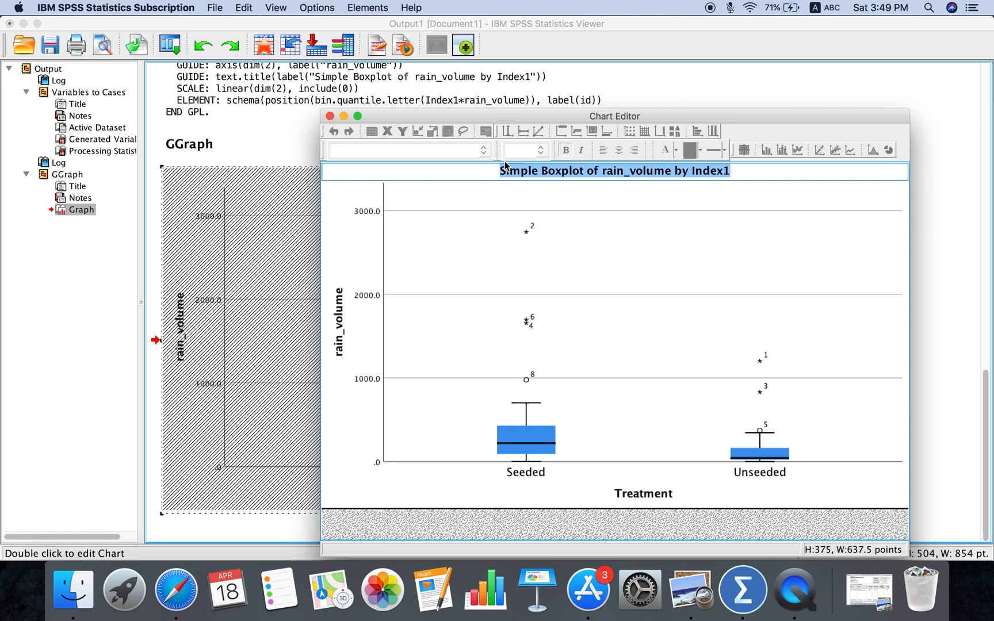
{"action": "key", "text": "BackSpace"}
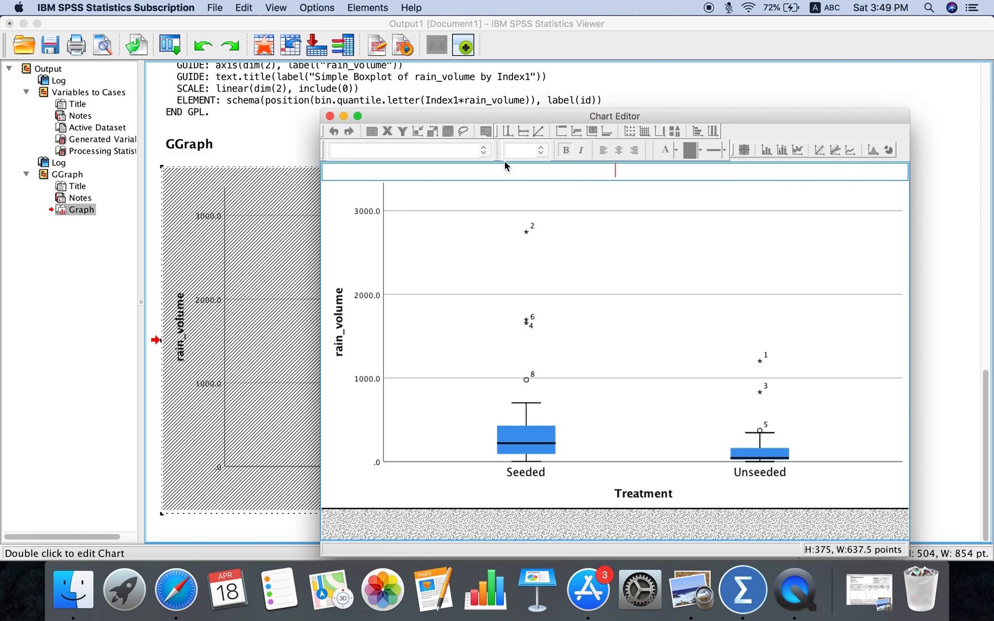
{"action": "left_click", "coordinate": [507, 241]}
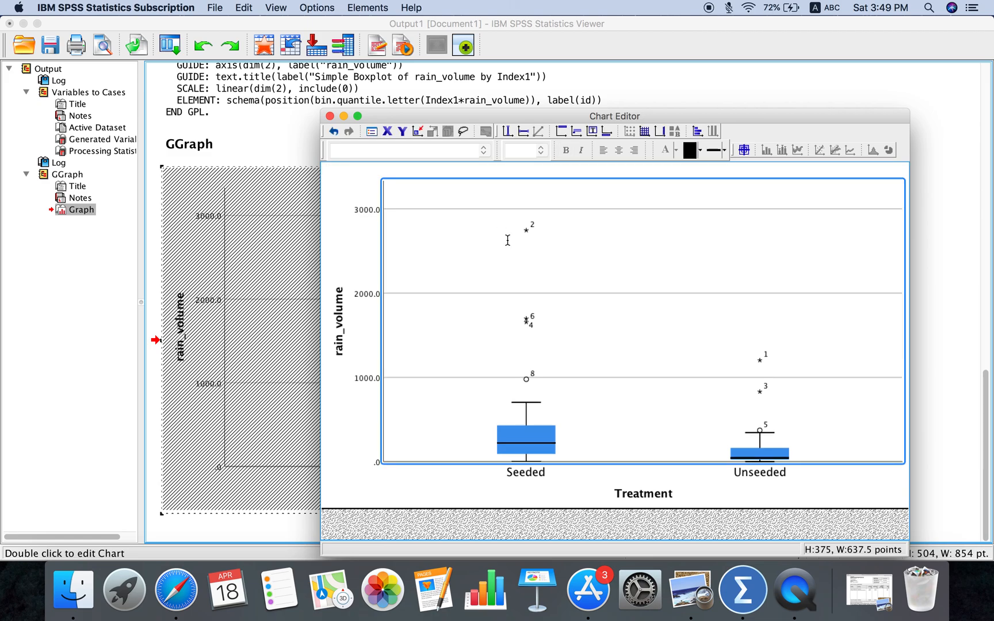
{"action": "right_click", "coordinate": [435, 208]}
{"action": "left_click", "coordinate": [435, 208]}
{"action": "right_click", "coordinate": [435, 208]}
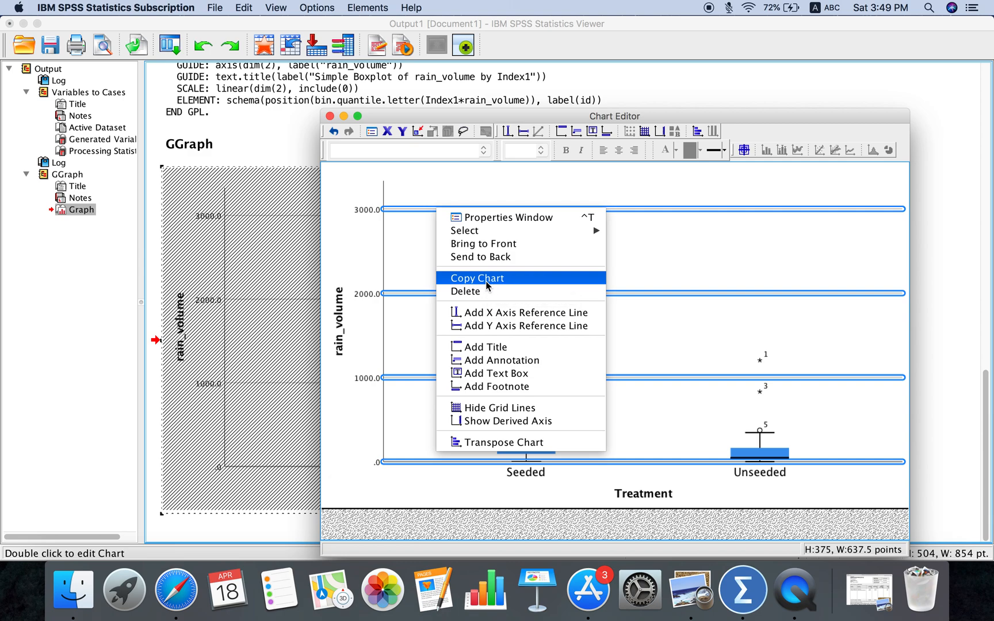
{"action": "left_click", "coordinate": [361, 250]}
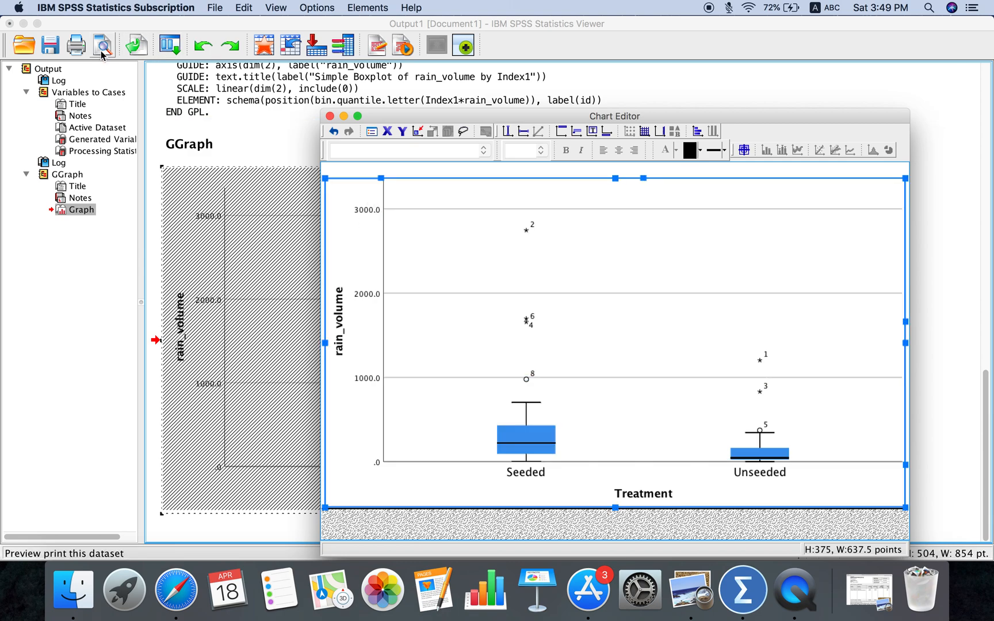
{"action": "left_click", "coordinate": [216, 9]}
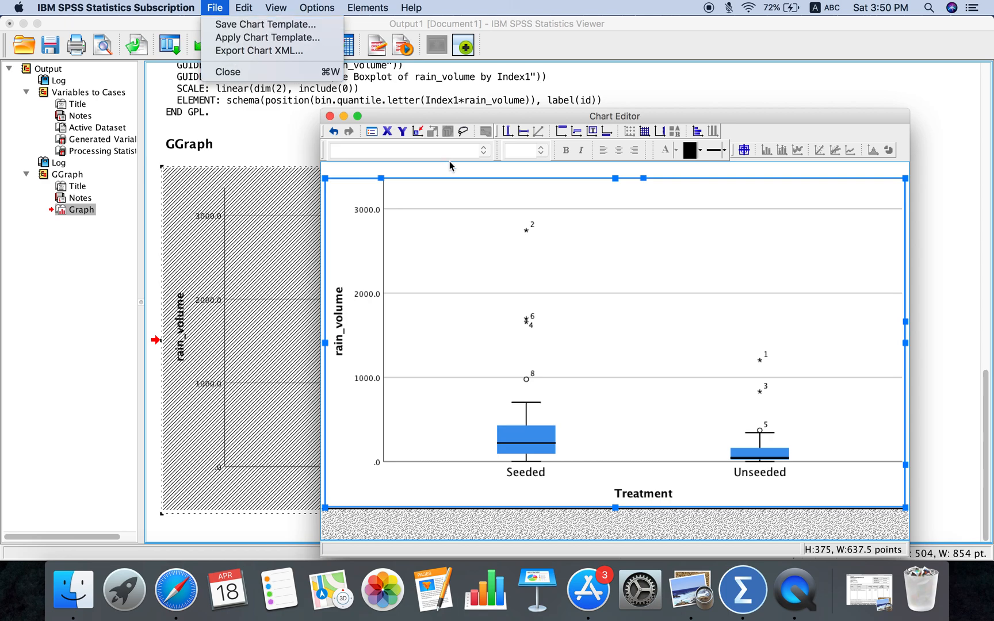
{"action": "left_click", "coordinate": [446, 197]}
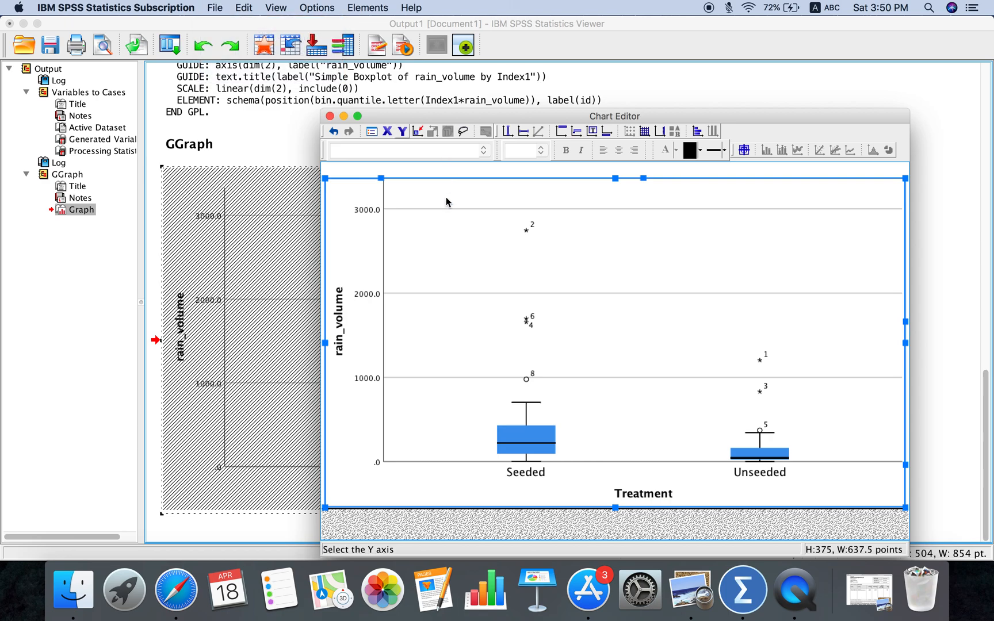
- Close the Chart Editor and return to the demo.sav dataset in the Data Editor
{"action": "left_click", "coordinate": [330, 117]}
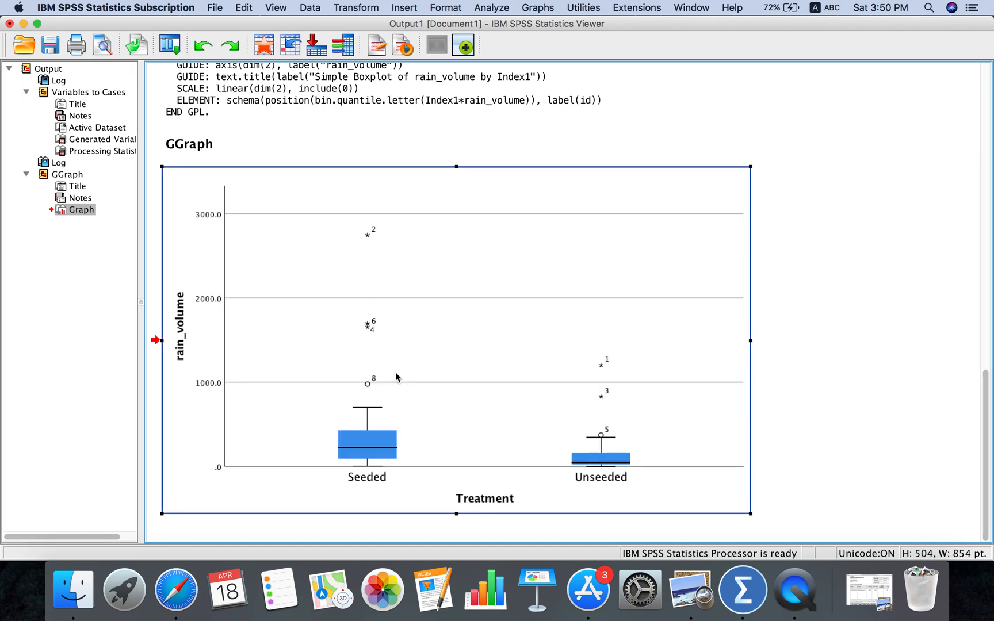
{"action": "left_click", "coordinate": [308, 76]}
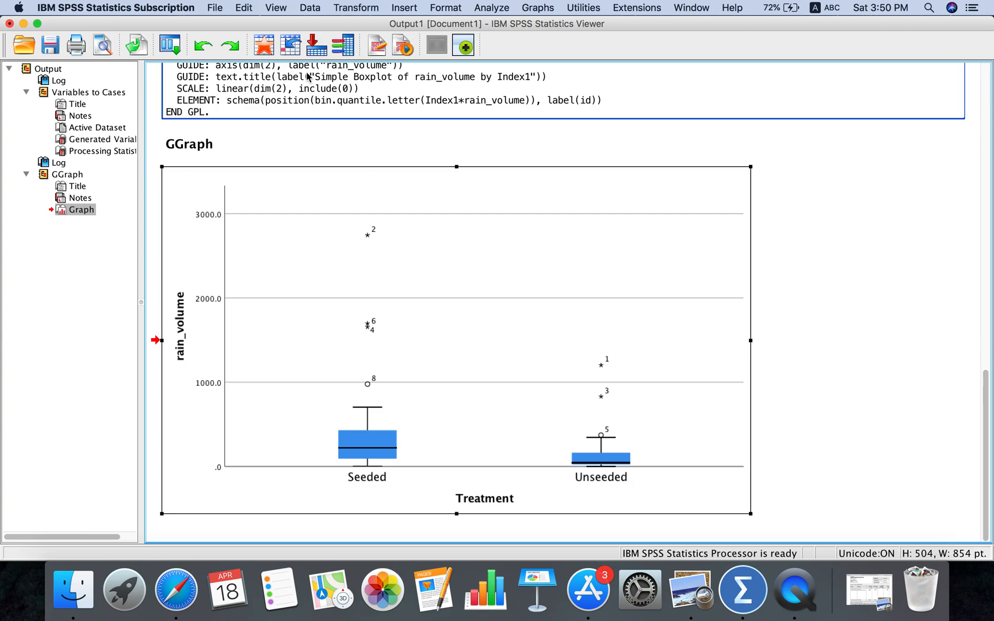
{"action": "left_click_drag", "start_coordinate": [169, 28], "coordinate": [401, 19]}
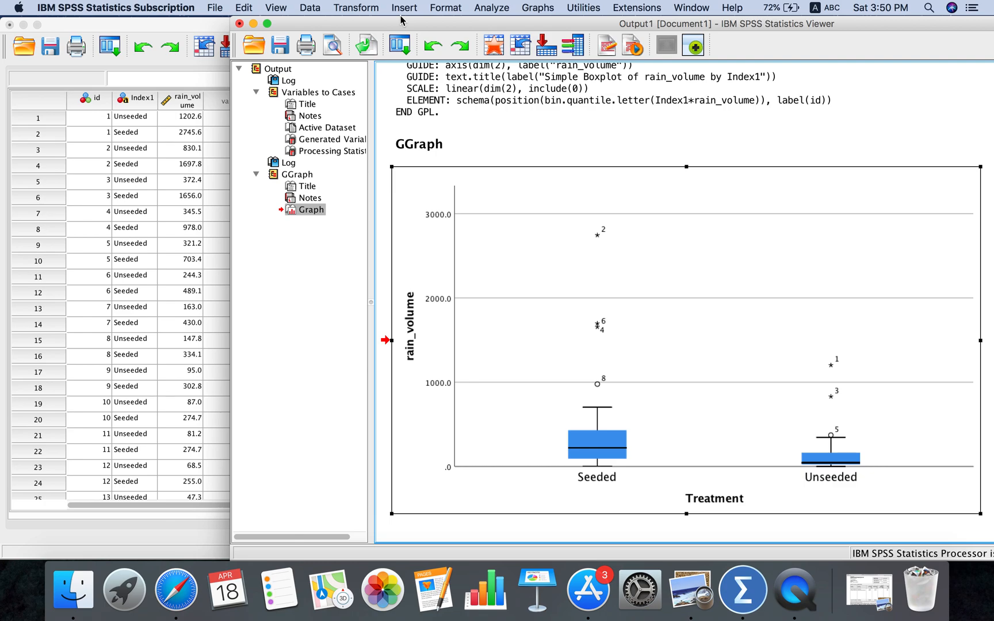
{"action": "left_click", "coordinate": [221, 117]}
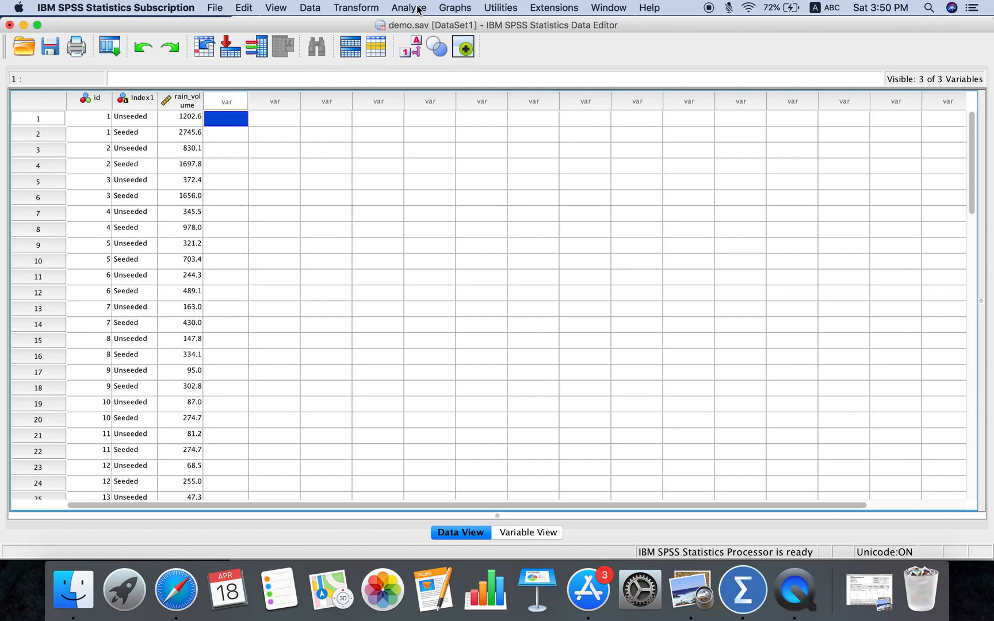
- Generate a histogram of rain_volume with the legacy Histogram dialog, panelled in rows by Index1
{"action": "left_click", "coordinate": [447, 9]}
{"action": "mouse_move", "coordinate": [481, 61]}
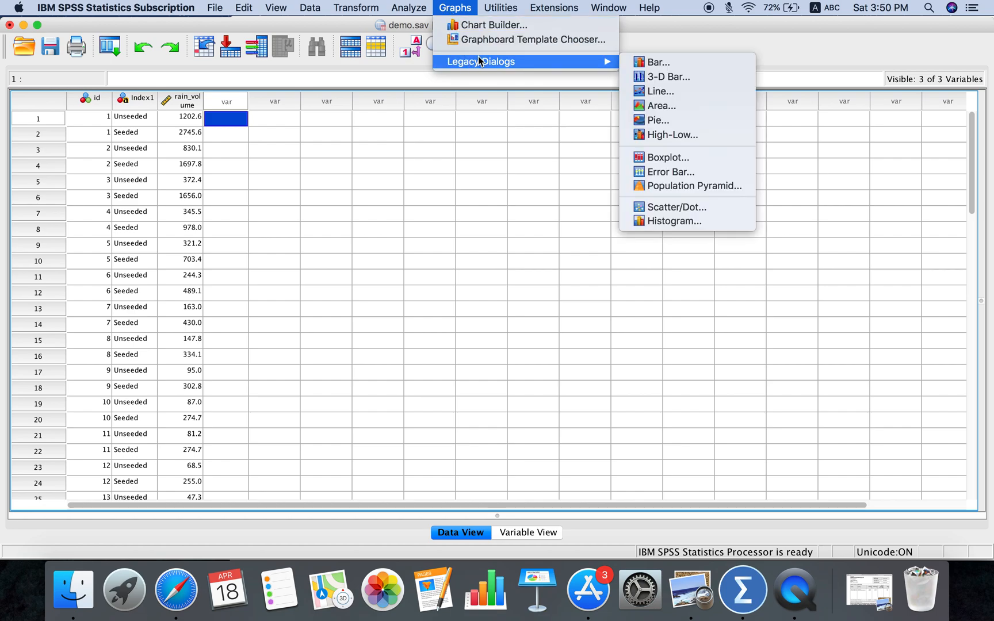
{"action": "left_click", "coordinate": [668, 220]}
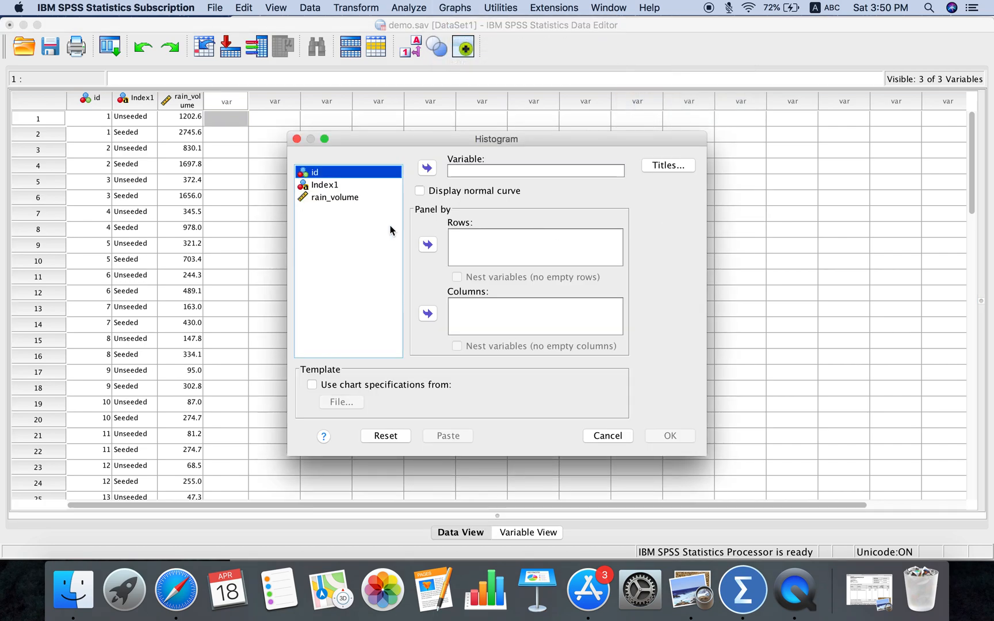
{"action": "left_click", "coordinate": [350, 196]}
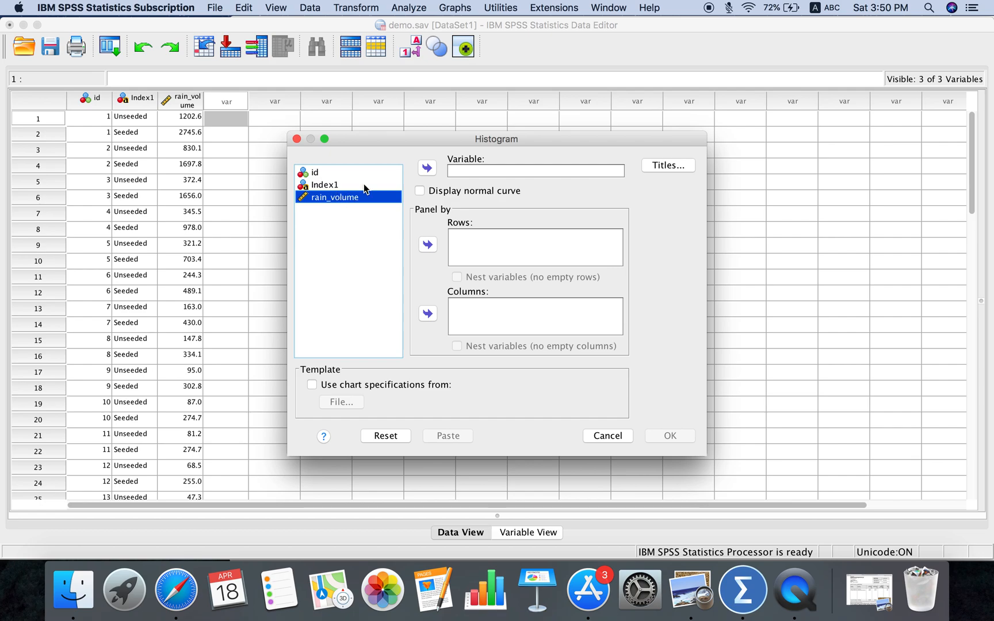
{"action": "left_click_drag", "start_coordinate": [343, 202], "coordinate": [434, 175]}
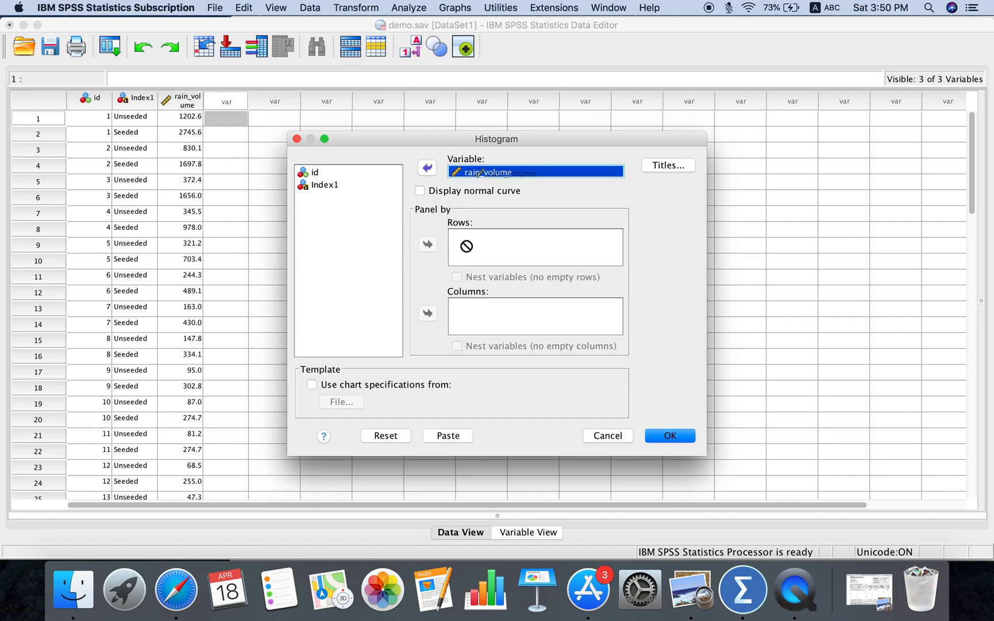
{"action": "left_click", "coordinate": [331, 186]}
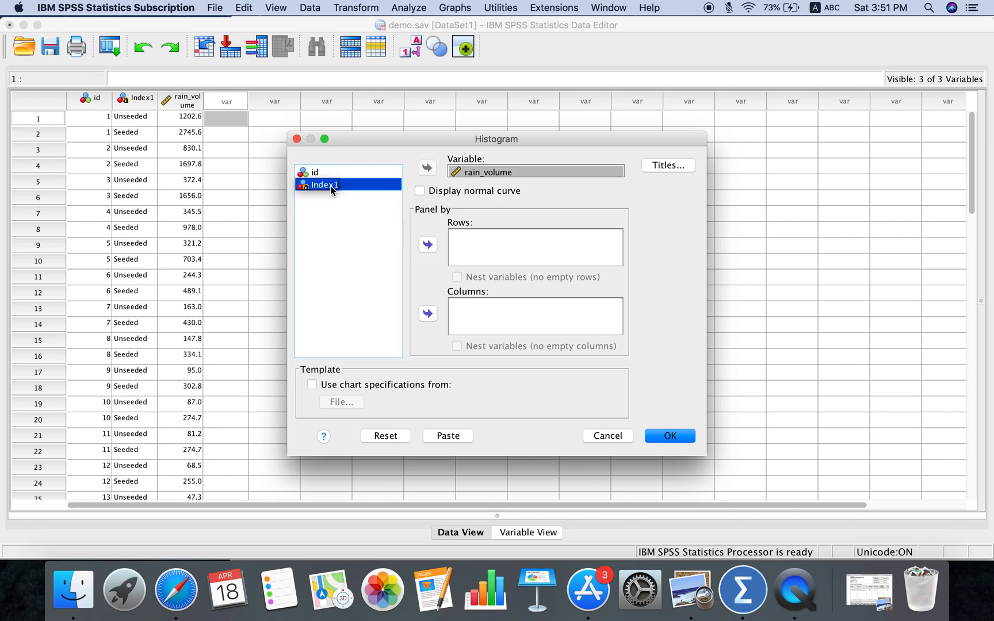
{"action": "left_click", "coordinate": [427, 245]}
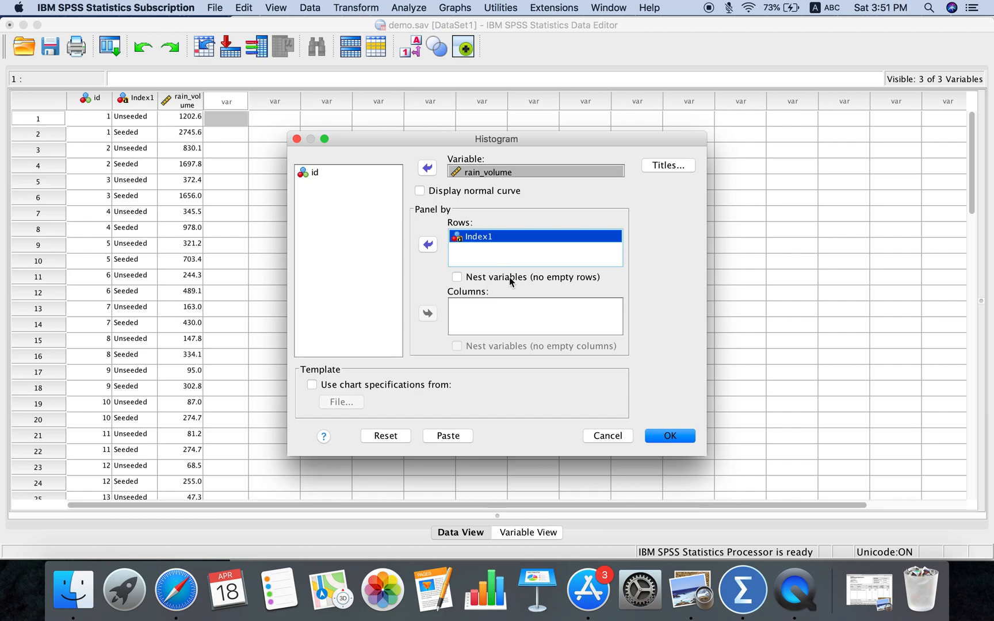
{"action": "left_click", "coordinate": [669, 436]}
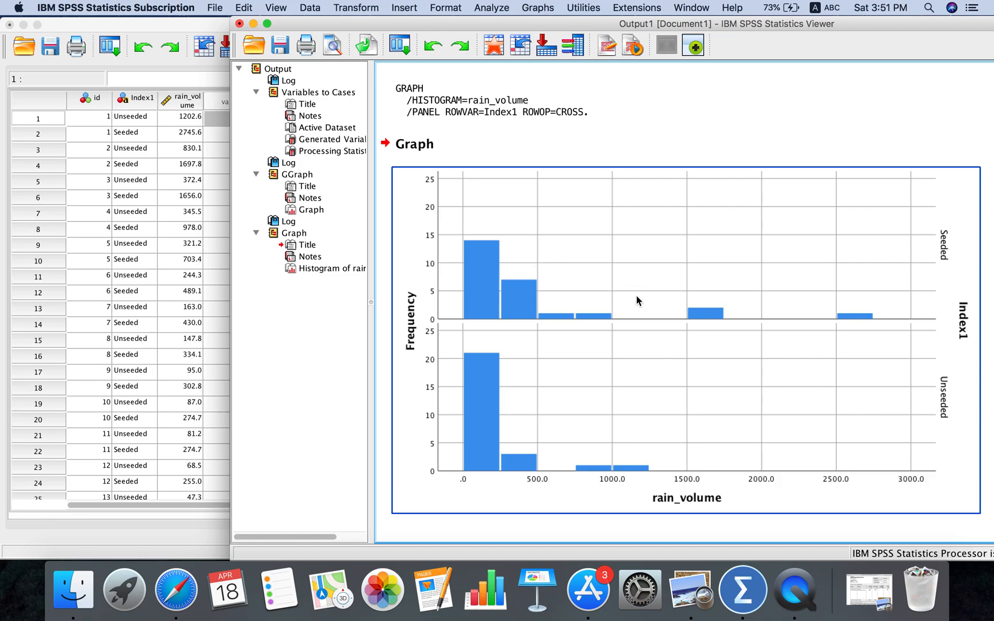
- Return to the dataset, run the Descriptives analysis on rain_volume, and select the resulting statistics table
{"action": "scroll", "coordinate": [605, 204], "scroll_direction": "up", "scroll_amount": 15}
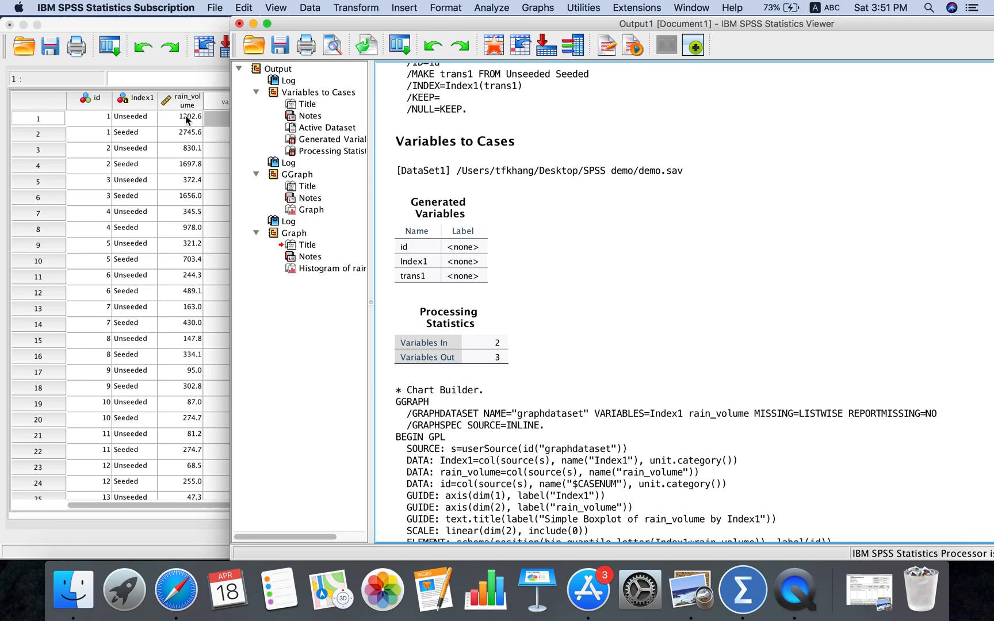
{"action": "left_click", "coordinate": [217, 152]}
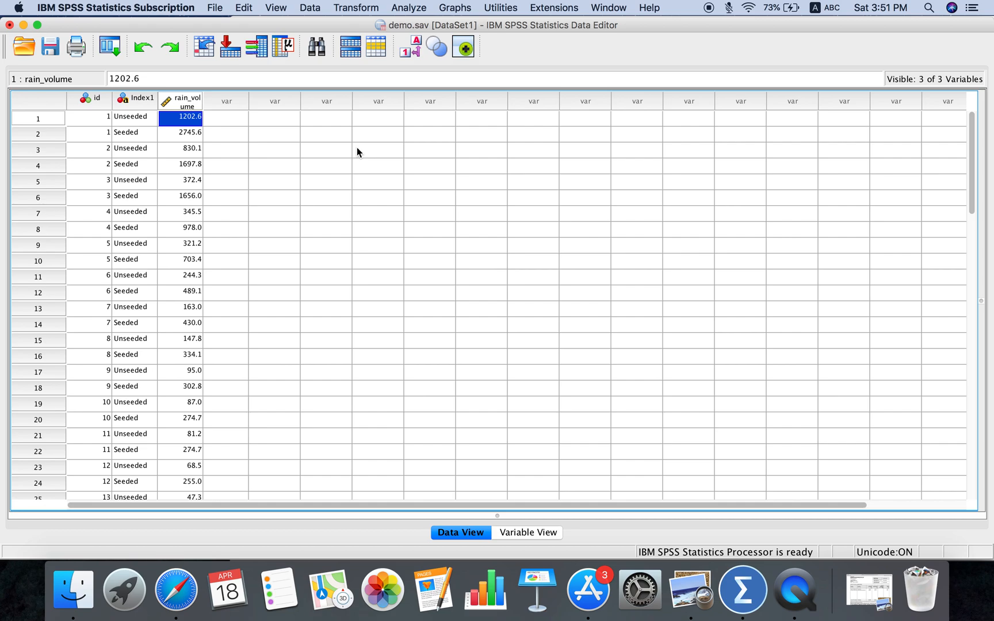
{"action": "left_click", "coordinate": [315, 11]}
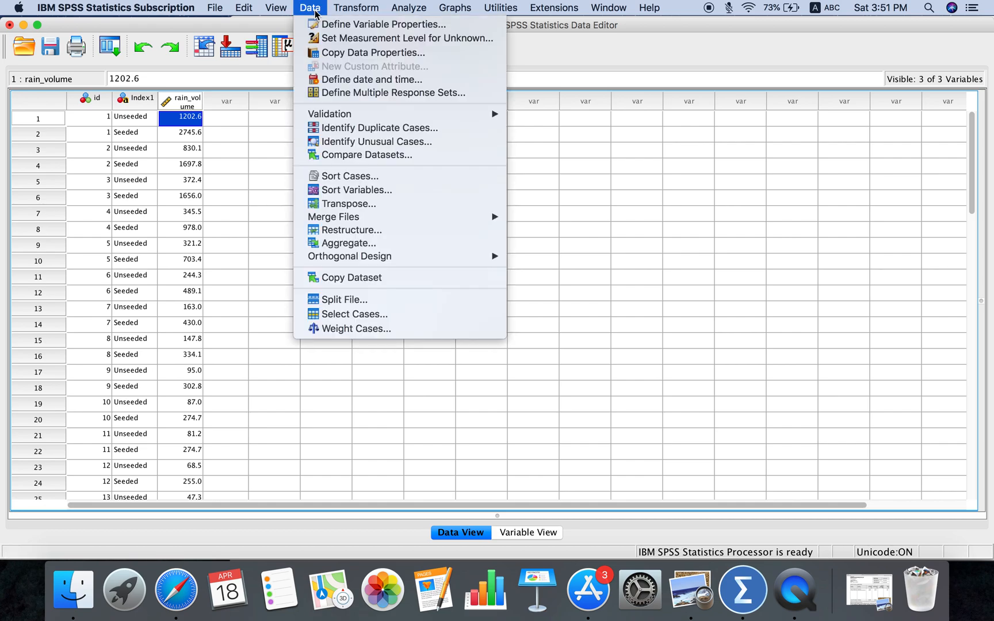
{"action": "mouse_move", "coordinate": [354, 14]}
{"action": "mouse_move", "coordinate": [319, 14]}
{"action": "mouse_move", "coordinate": [413, 8]}
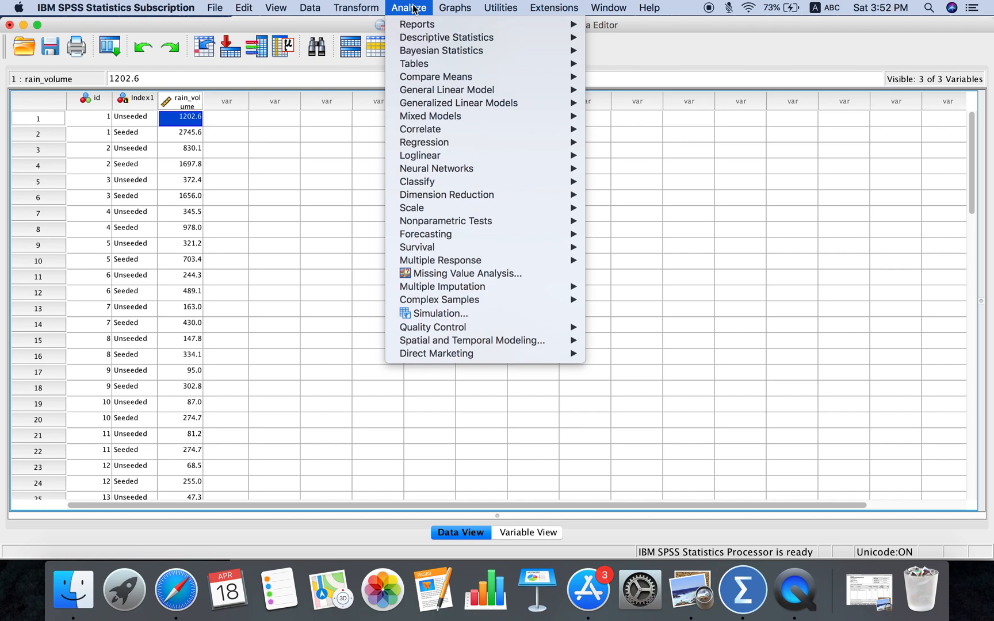
{"action": "mouse_move", "coordinate": [429, 37]}
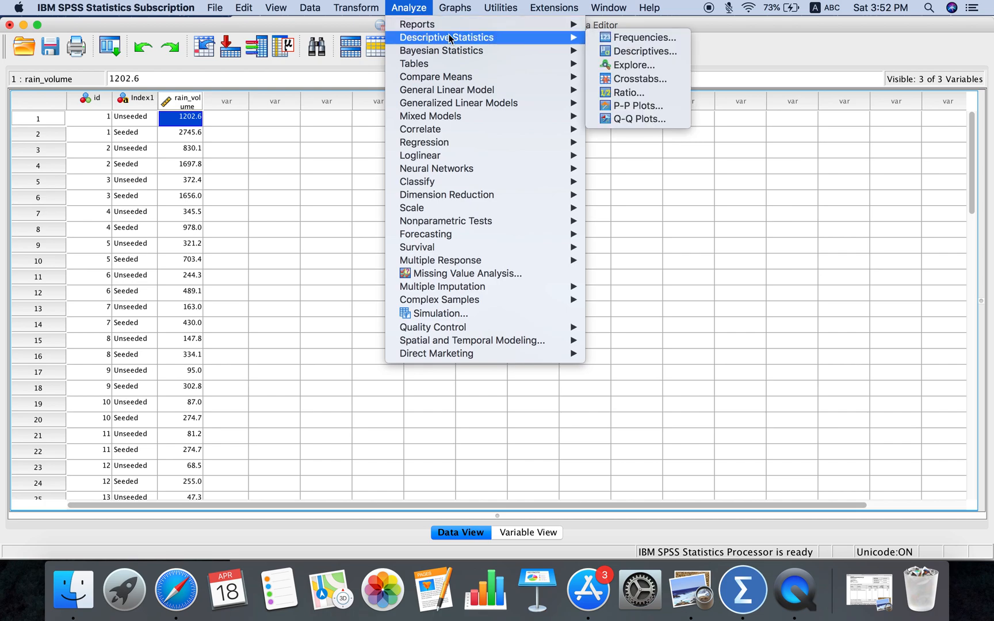
{"action": "left_click", "coordinate": [633, 52]}
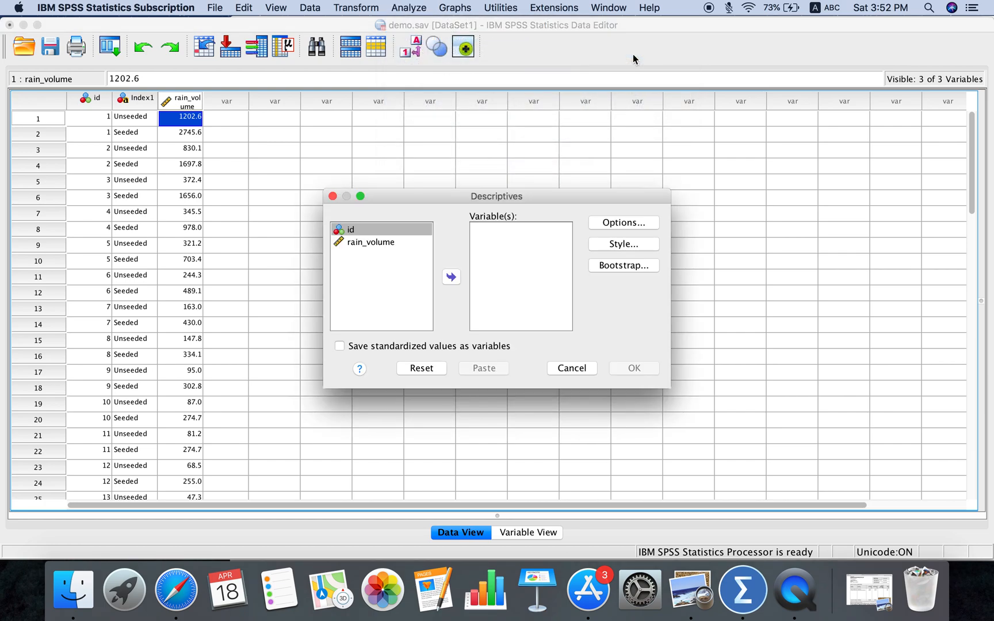
{"action": "left_click", "coordinate": [372, 243]}
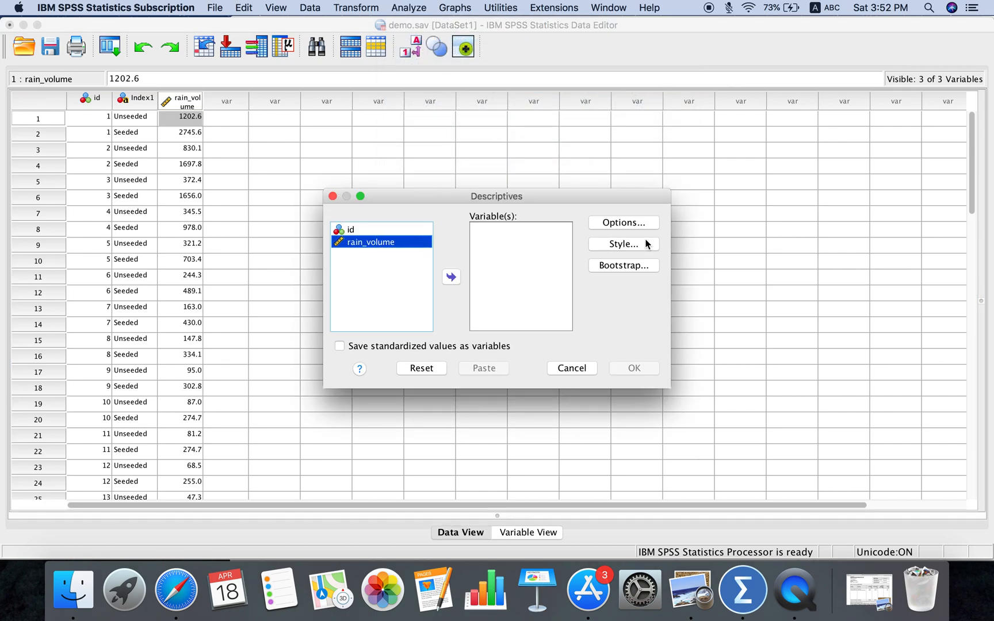
{"action": "left_click", "coordinate": [451, 277]}
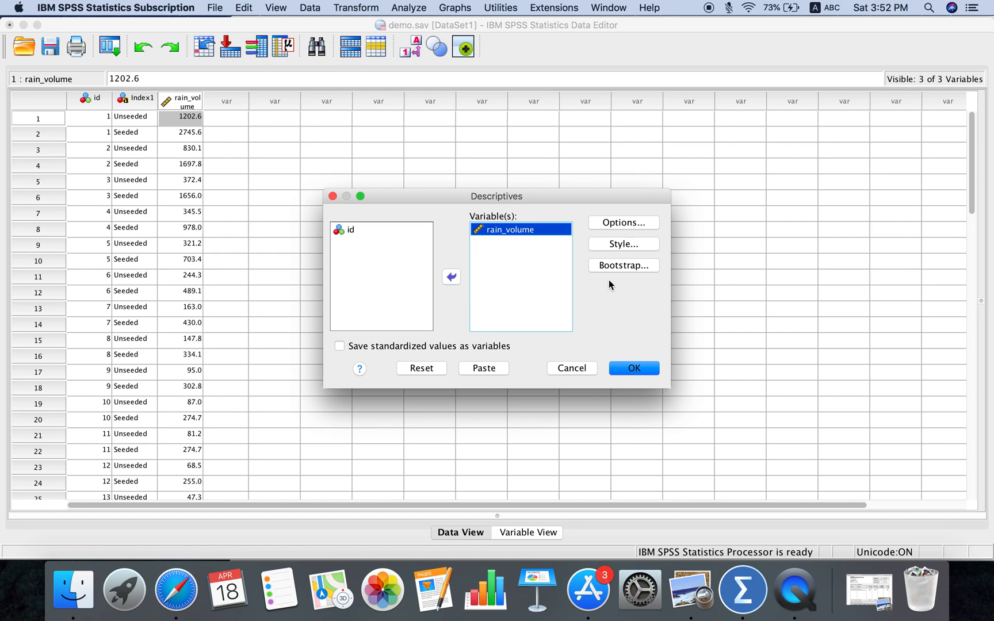
{"action": "left_click", "coordinate": [638, 369]}
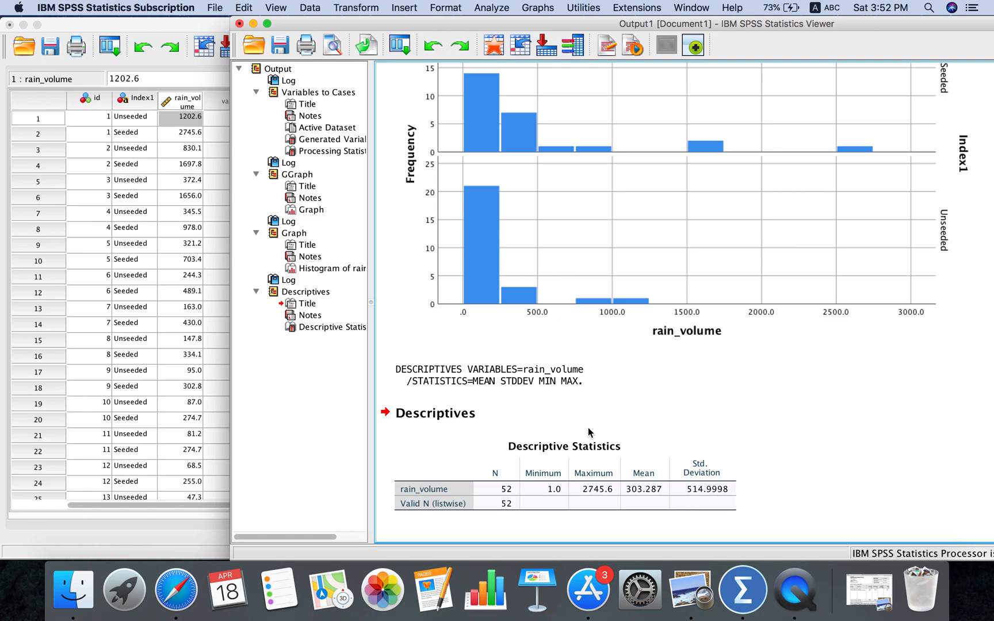
{"action": "left_click", "coordinate": [483, 500]}
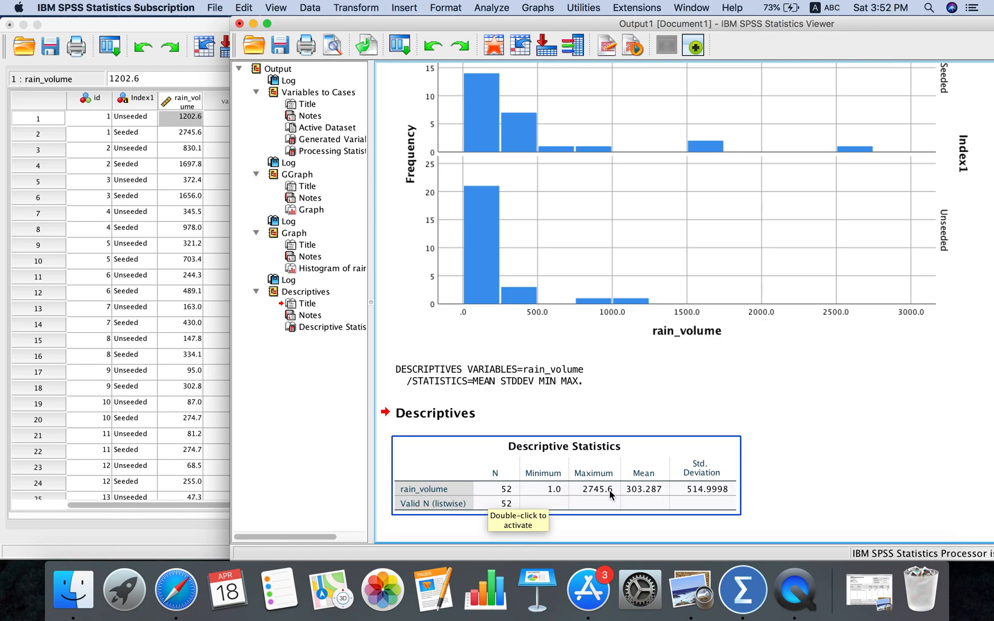
- Return to the demo.sav dataset and shift its window so the output window behind it stays reachable
{"action": "left_click", "coordinate": [214, 133]}
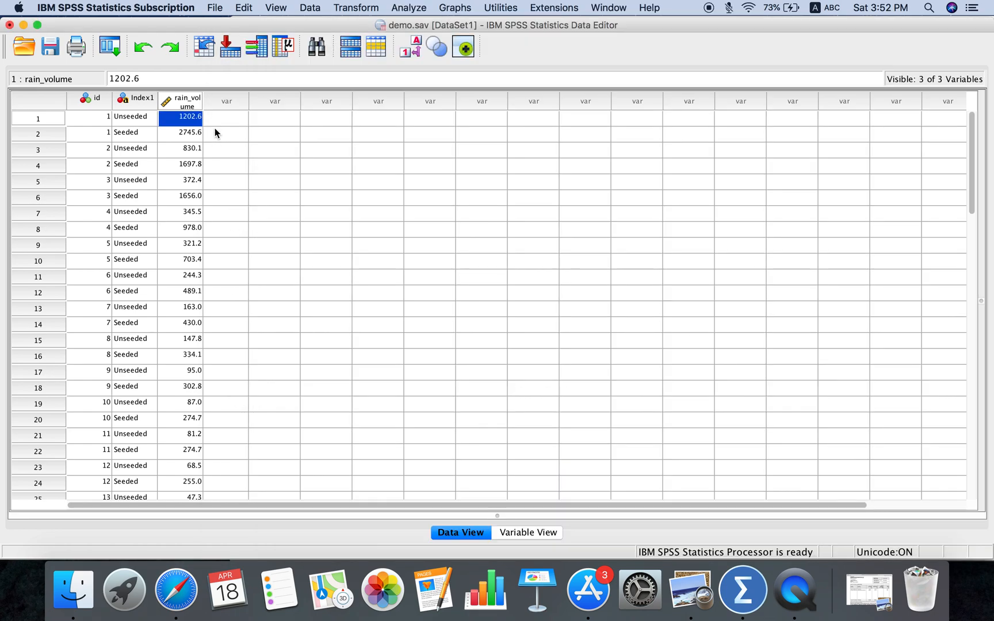
{"action": "left_click", "coordinate": [215, 133]}
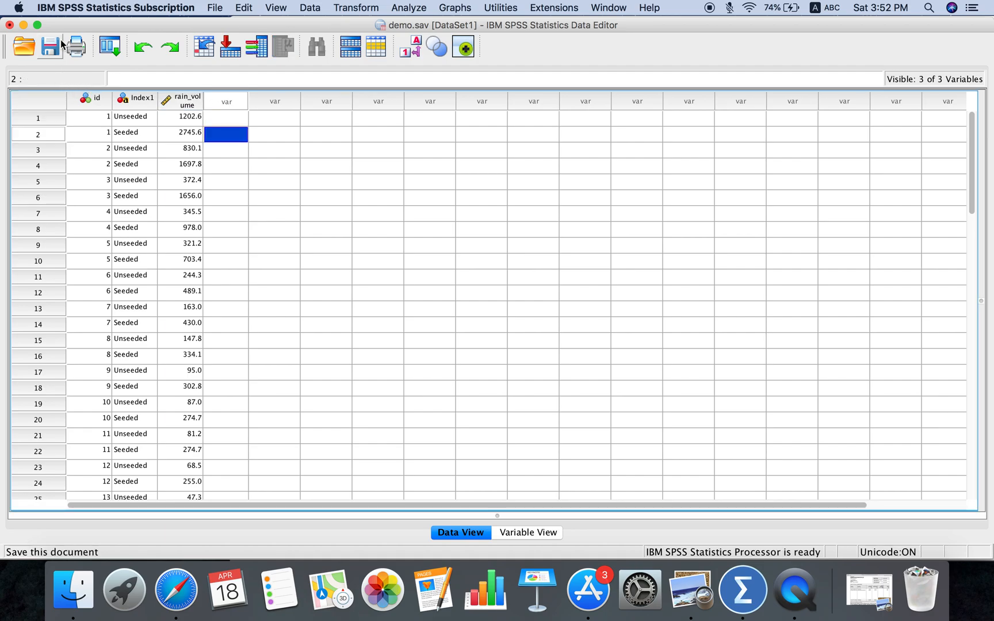
{"action": "left_click_drag", "start_coordinate": [75, 20], "coordinate": [82, 145]}
{"action": "double_click", "coordinate": [81, 145]}
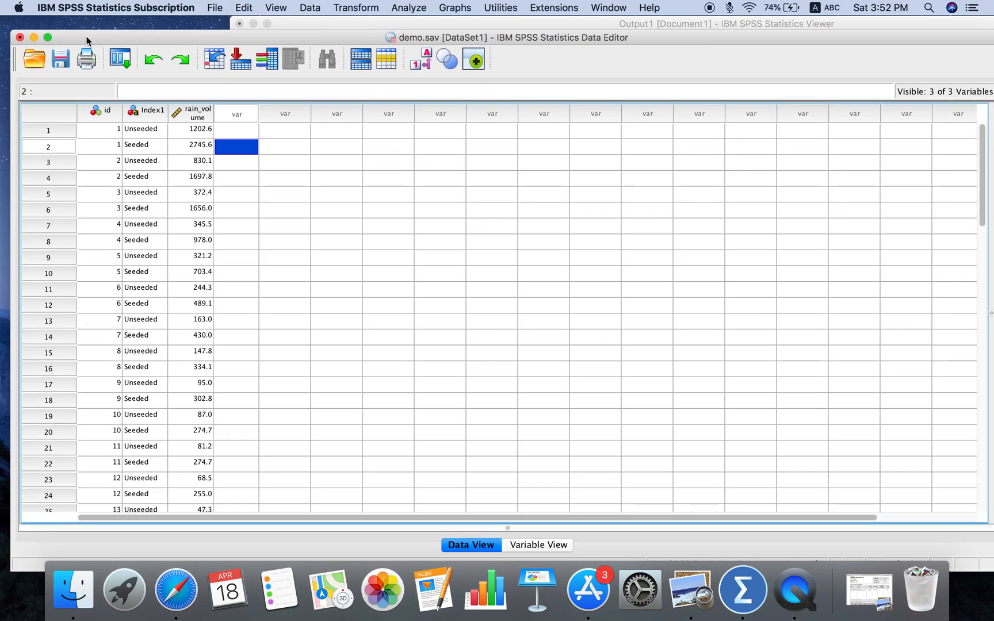
{"action": "left_click", "coordinate": [412, 12]}
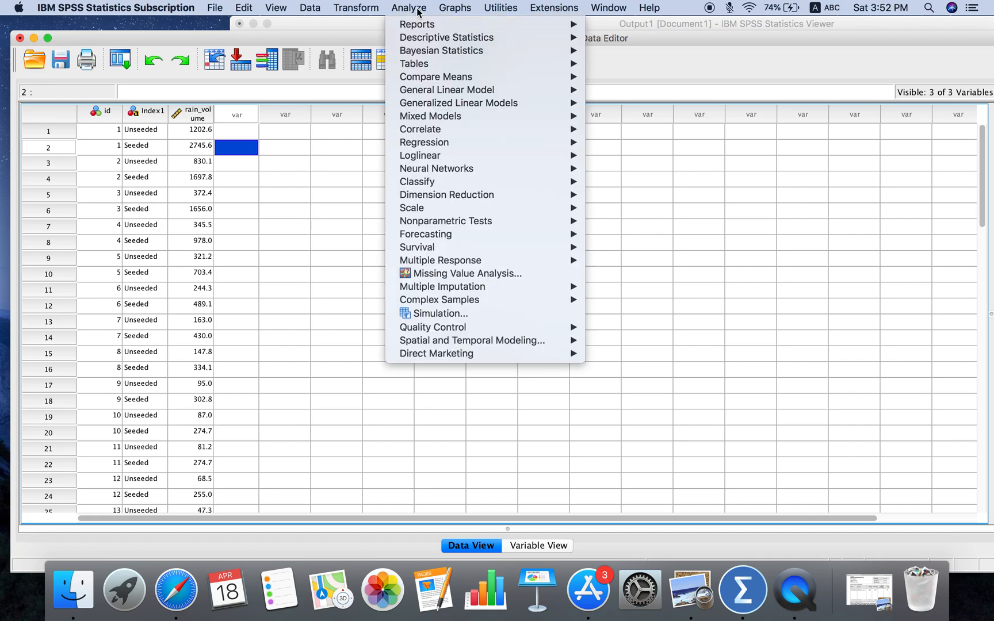
{"action": "mouse_move", "coordinate": [427, 37]}
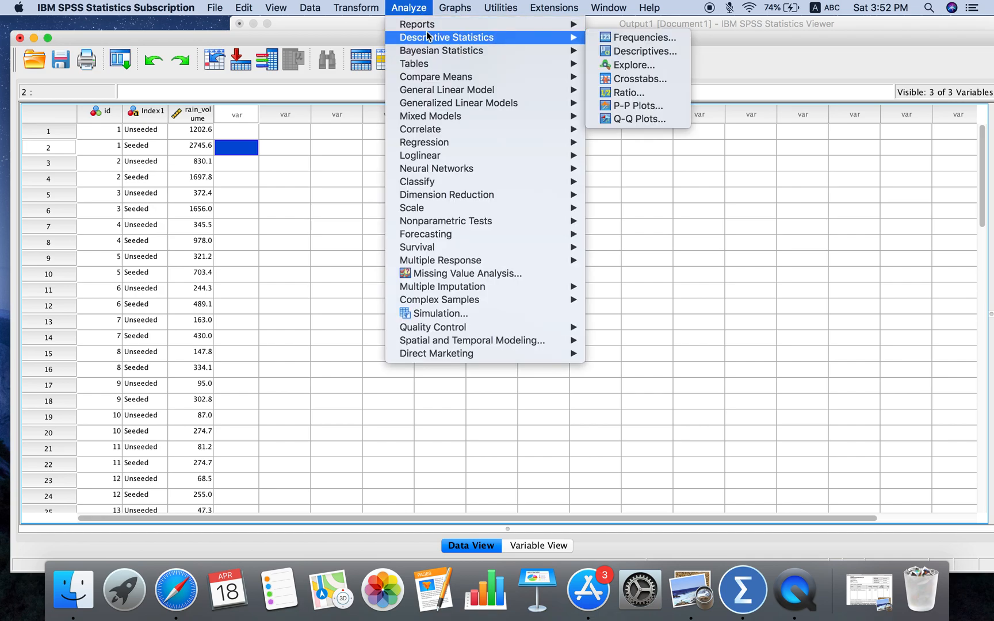
{"action": "left_click", "coordinate": [619, 51]}
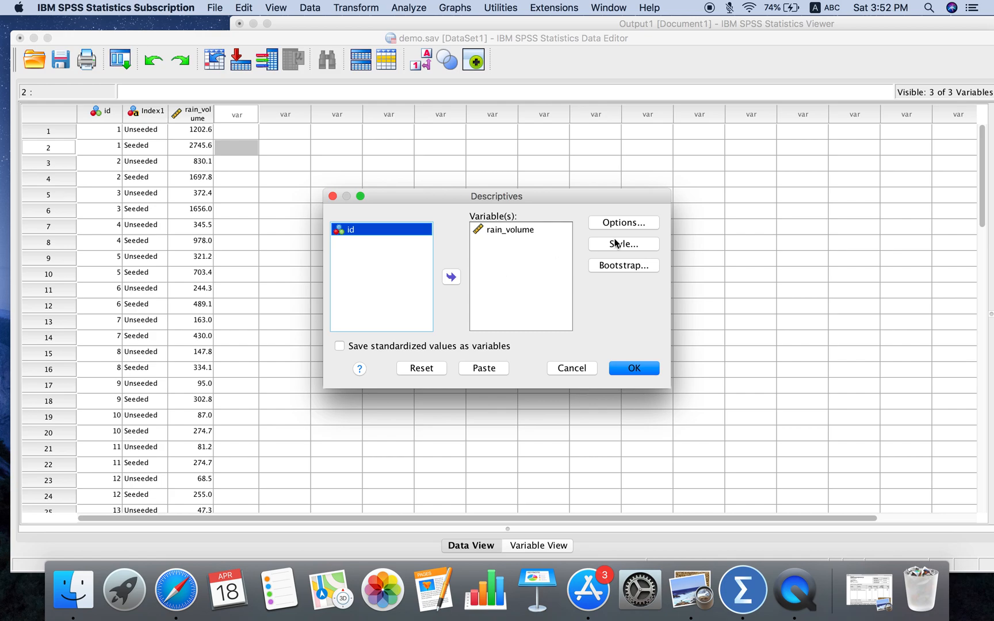
{"action": "left_click", "coordinate": [624, 224]}
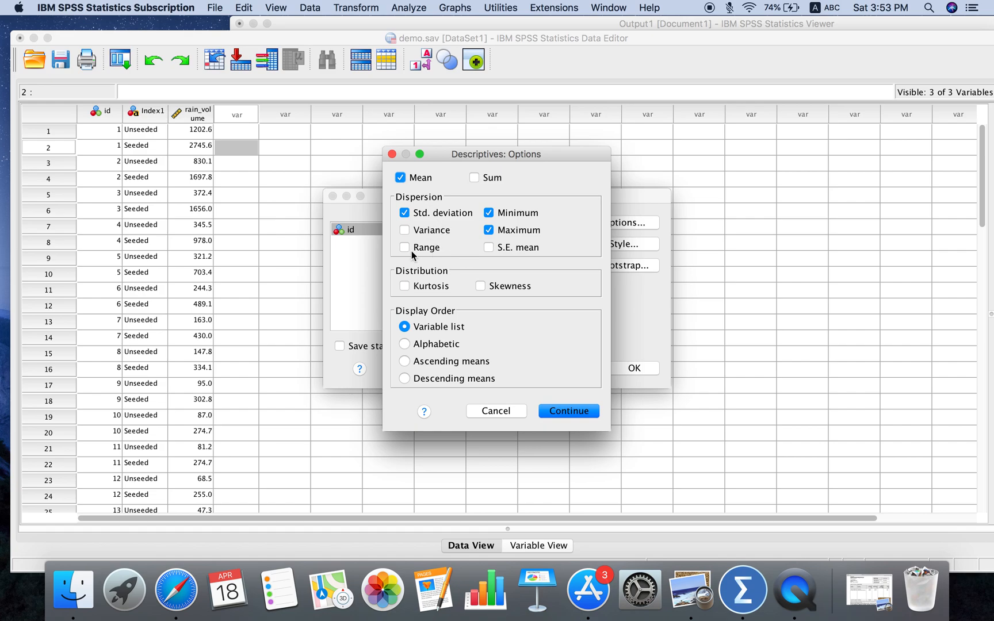
{"action": "left_click", "coordinate": [512, 409]}
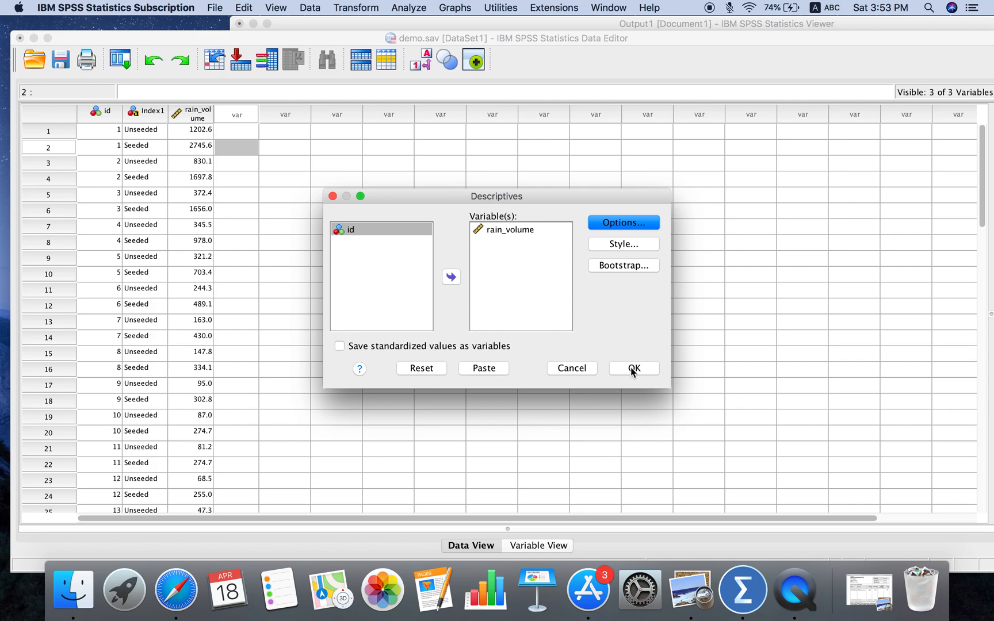
{"action": "left_click", "coordinate": [566, 369]}
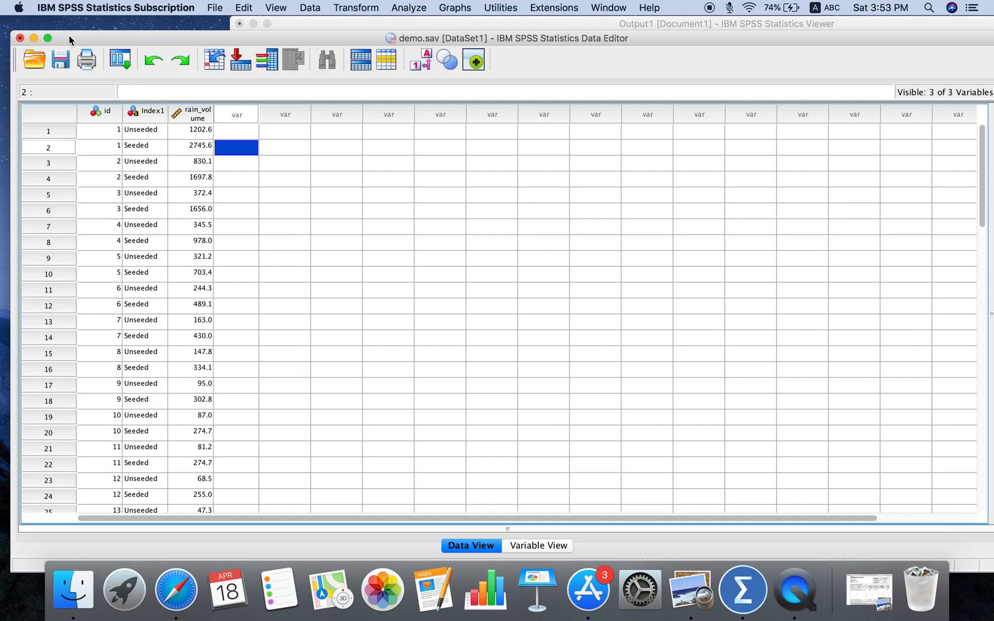
- Open cloud-seeding.txt from the SPSS demo folder as a data file, using the Text file type
{"action": "left_click_drag", "start_coordinate": [69, 39], "coordinate": [92, 31]}
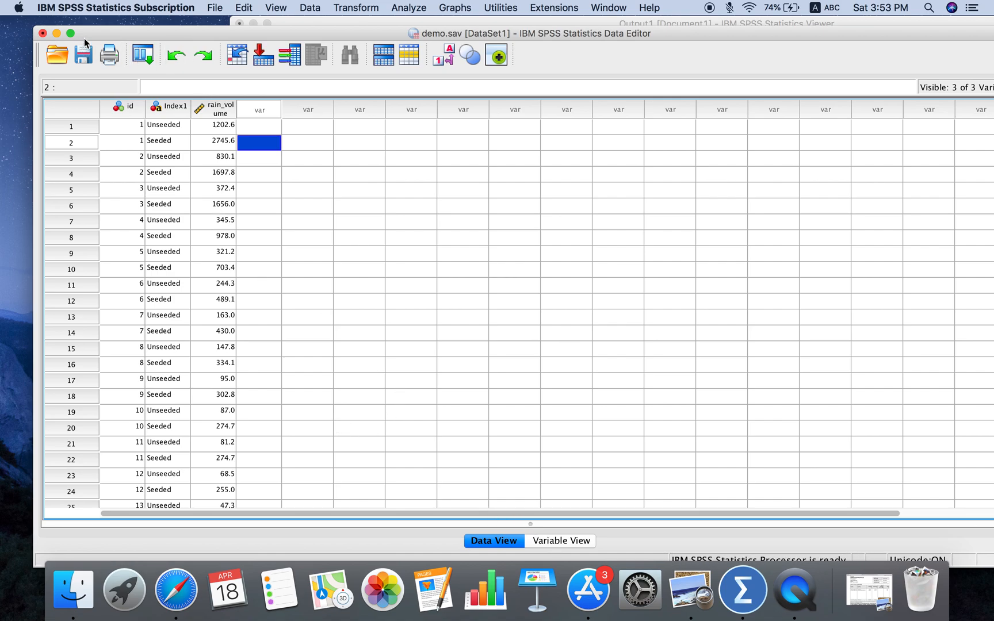
{"action": "left_click_drag", "start_coordinate": [96, 30], "coordinate": [85, 26]}
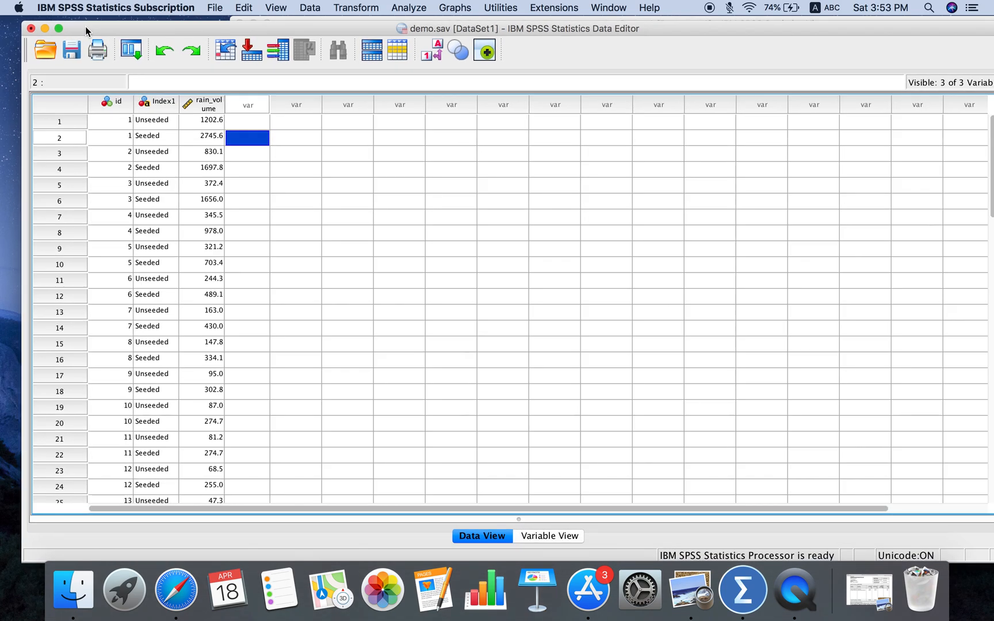
{"action": "left_click", "coordinate": [18, 8]}
{"action": "mouse_move", "coordinate": [218, 39]}
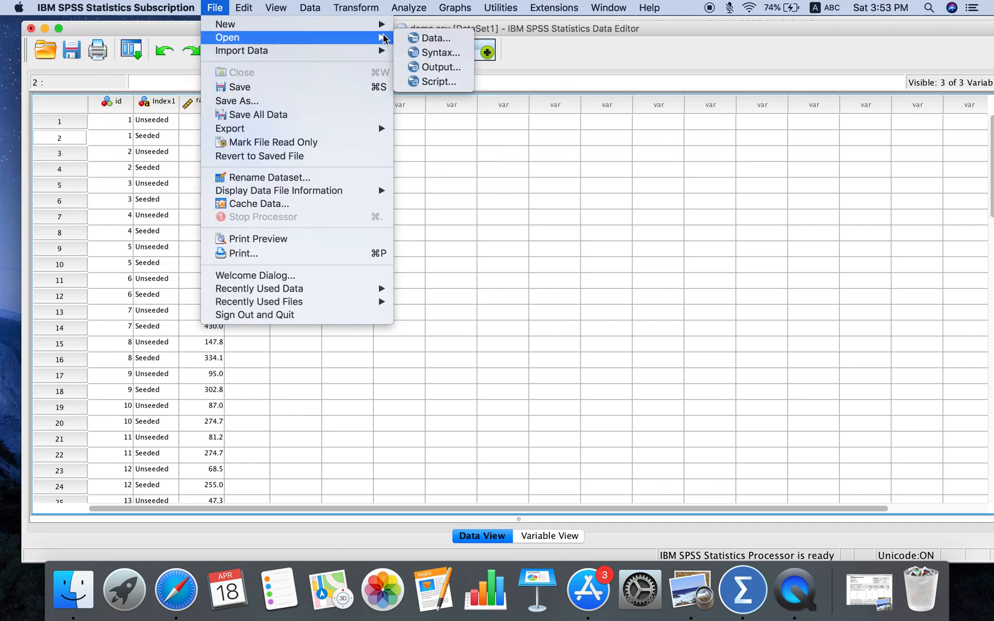
{"action": "left_click", "coordinate": [435, 38]}
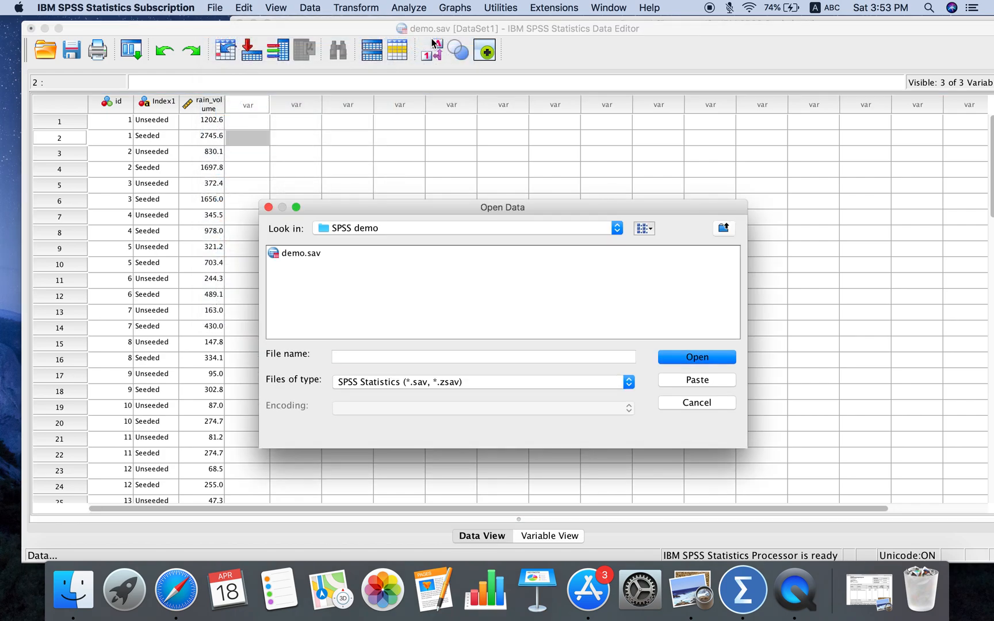
{"action": "left_click", "coordinate": [629, 382]}
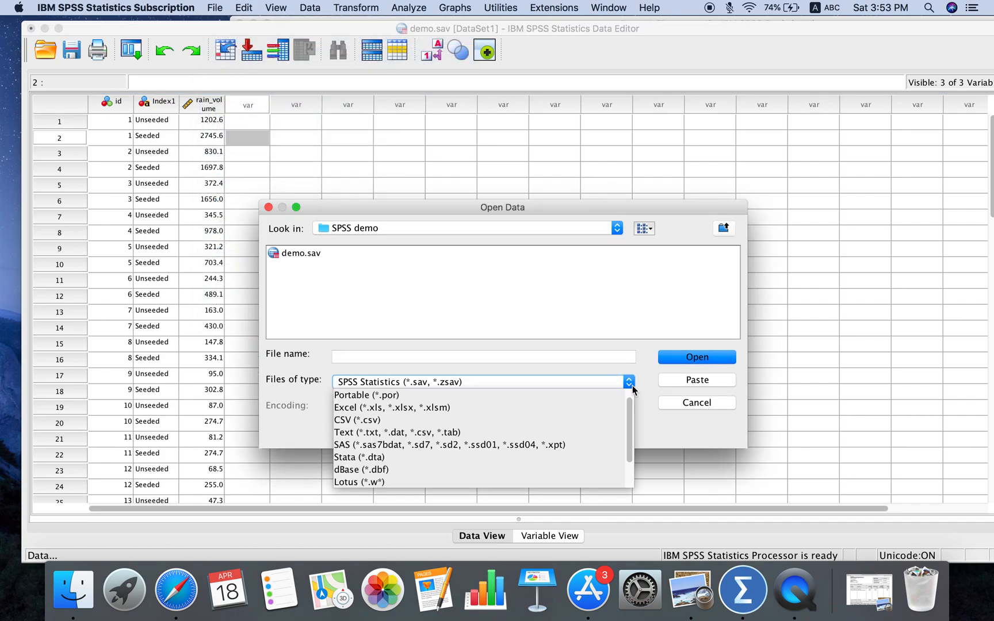
{"action": "left_click", "coordinate": [567, 435]}
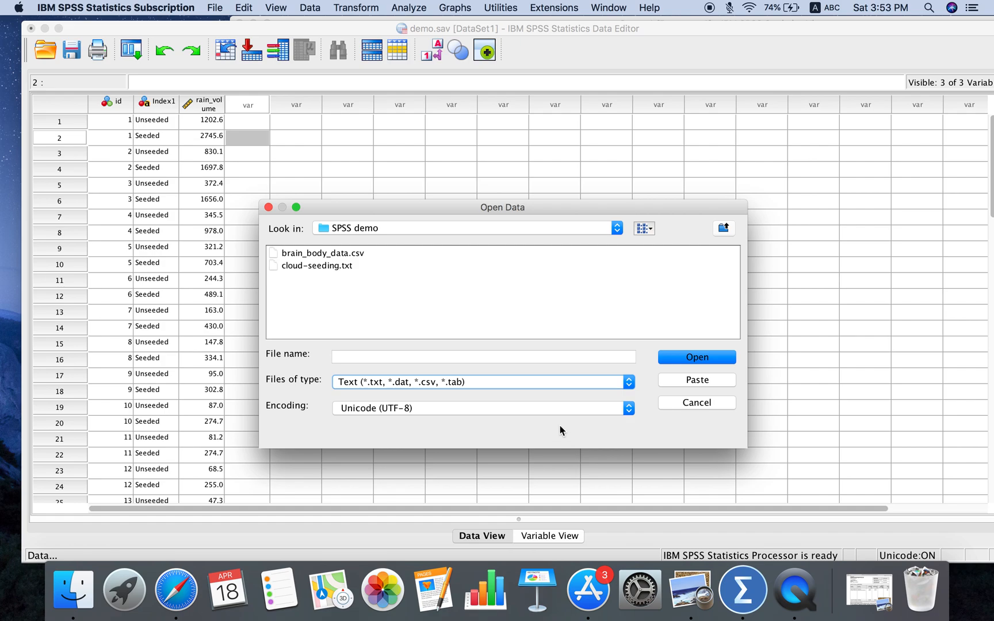
{"action": "left_click", "coordinate": [329, 266]}
{"action": "left_click", "coordinate": [689, 359]}
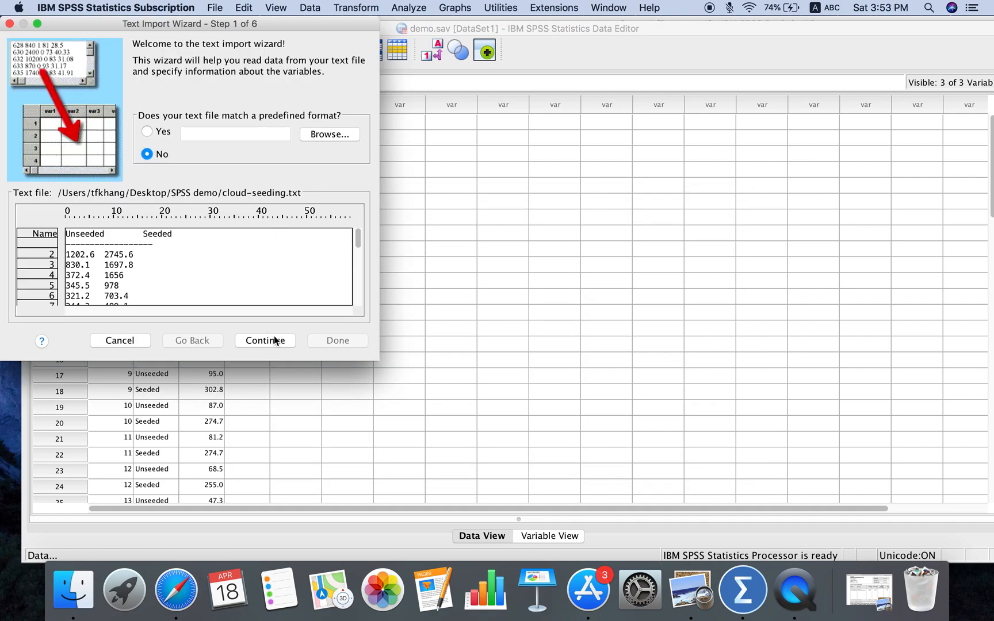
- Complete the Text Import Wizard for cloud-seeding.txt, accepting the default settings in all six steps
{"action": "left_click", "coordinate": [279, 342]}
{"action": "left_click", "coordinate": [280, 342]}
{"action": "left_click", "coordinate": [281, 342]}
{"action": "left_click", "coordinate": [281, 342]}
{"action": "left_click", "coordinate": [281, 342]}
{"action": "left_click", "coordinate": [329, 340]}
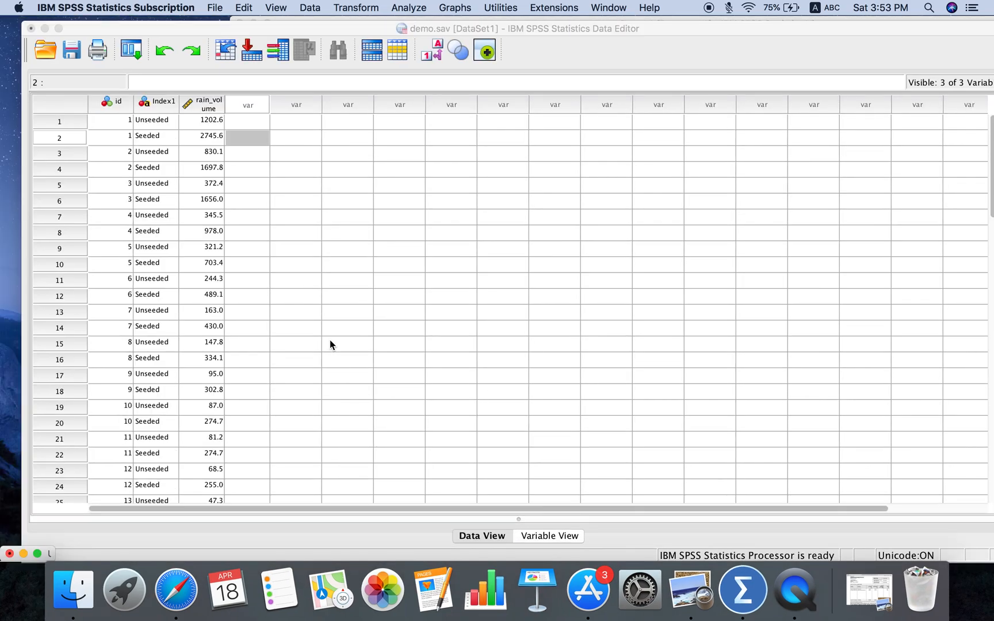
- Move the demo.sav window aside and bring the newly imported Unseeded and Seeded dataset to the front
{"action": "mouse_move", "coordinate": [170, 27]}
{"action": "left_mouse_down"}
{"action": "mouse_move", "coordinate": [419, 122]}
{"action": "mouse_move", "coordinate": [187, 57]}
{"action": "mouse_move", "coordinate": [202, 134]}
{"action": "mouse_move", "coordinate": [184, 26]}
{"action": "left_mouse_up"}
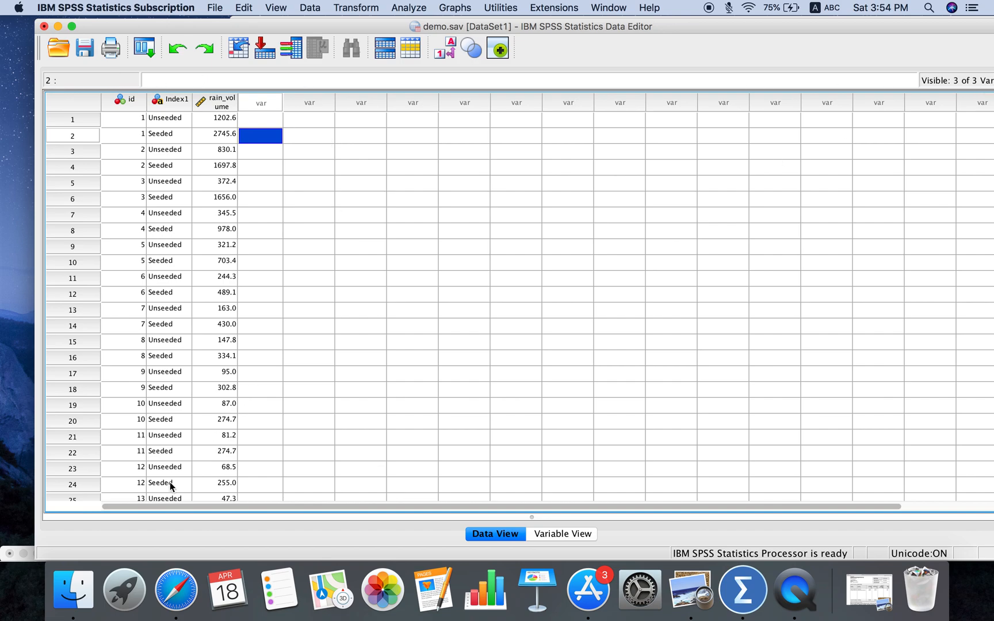
{"action": "mouse_move", "coordinate": [92, 516]}
{"action": "left_mouse_down"}
{"action": "mouse_move", "coordinate": [116, 417]}
{"action": "mouse_move", "coordinate": [156, 416]}
{"action": "left_mouse_up"}
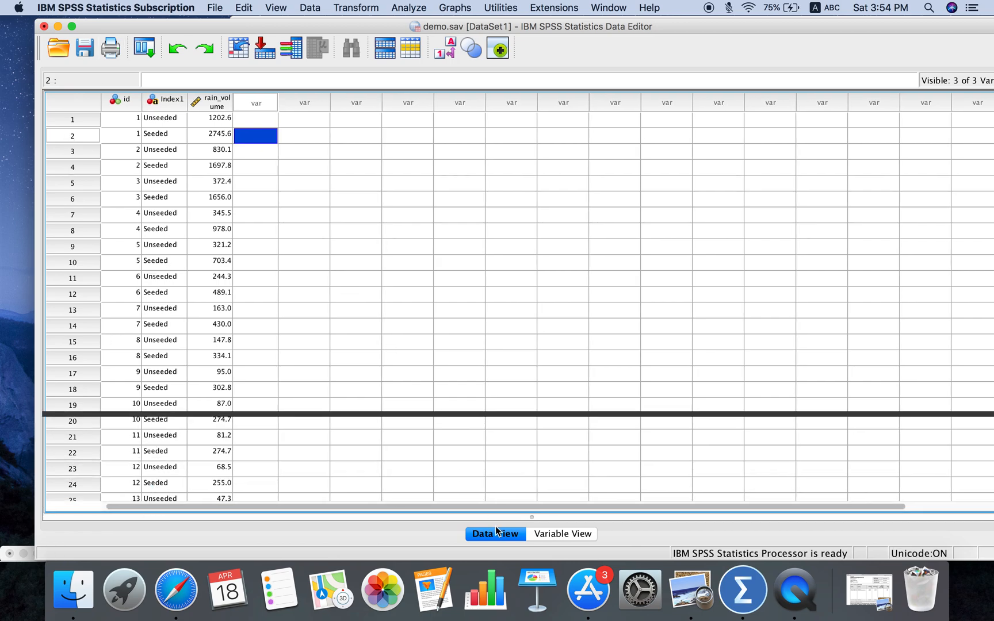
{"action": "left_click", "coordinate": [553, 535]}
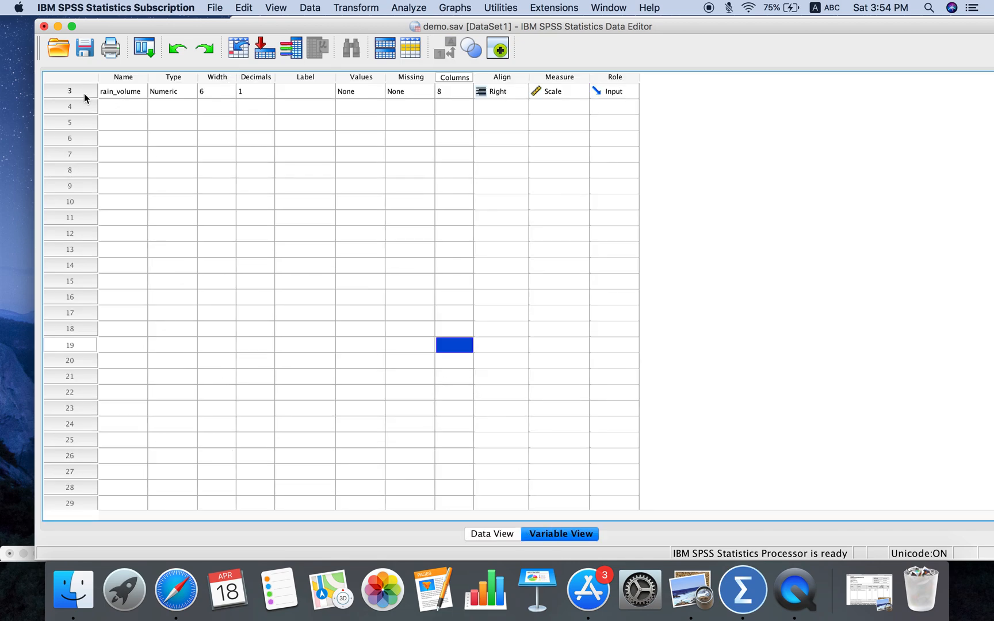
{"action": "left_click", "coordinate": [31, 555]}
{"action": "left_click", "coordinate": [36, 554]}
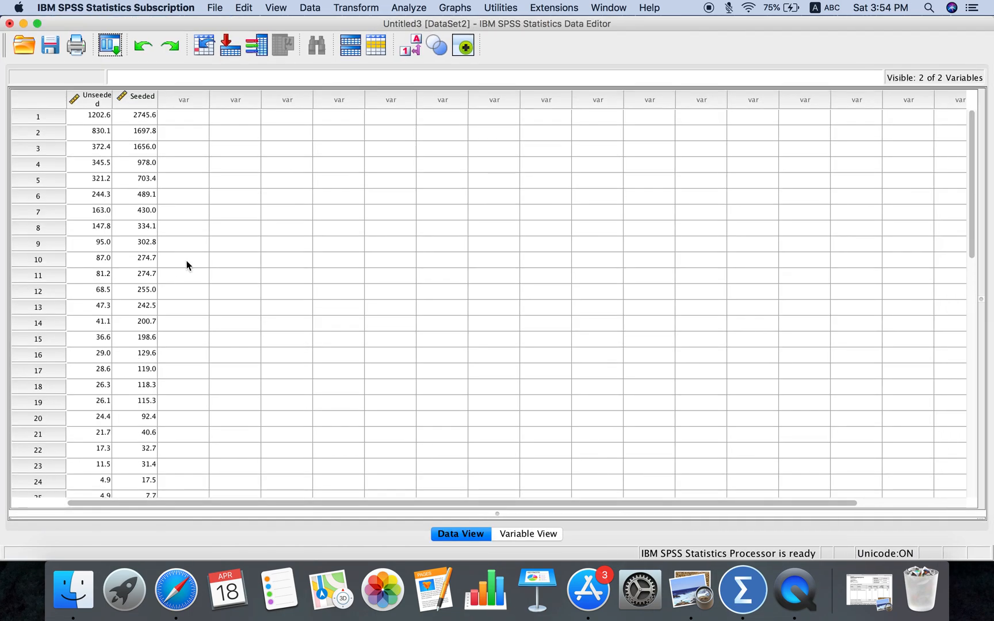
- Run the Descriptives analysis on both the Unseeded and Seeded variables of the imported dataset
{"action": "left_click", "coordinate": [378, 9]}
{"action": "mouse_move", "coordinate": [312, 10]}
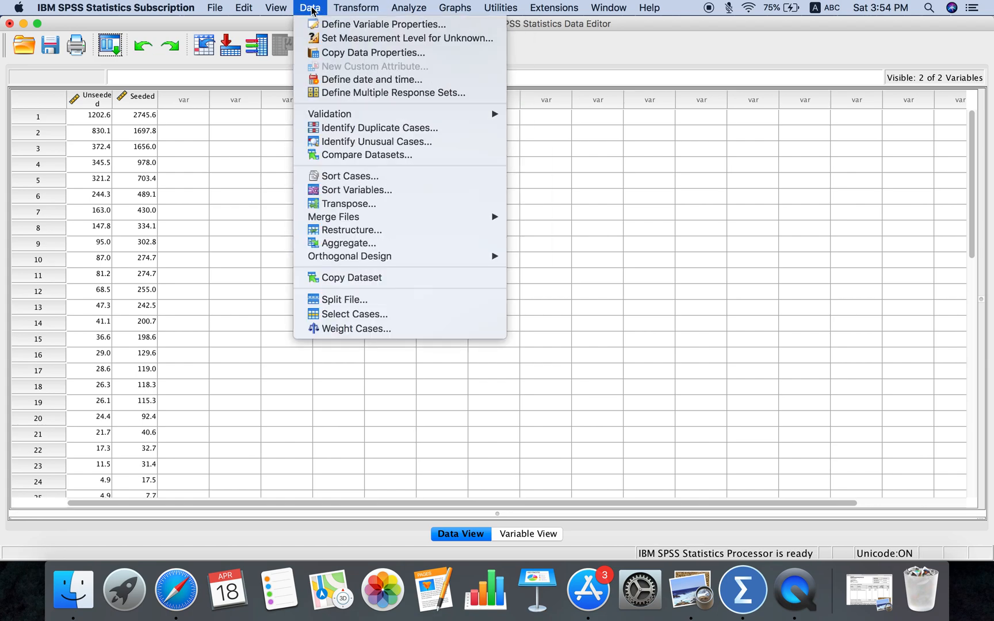
{"action": "mouse_move", "coordinate": [410, 10]}
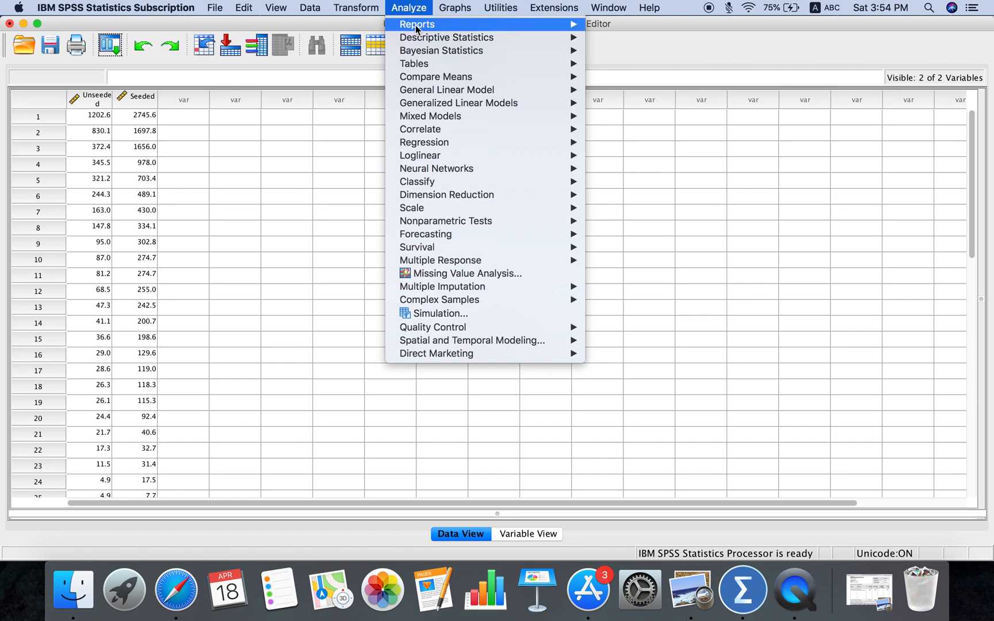
{"action": "mouse_move", "coordinate": [437, 37]}
{"action": "left_click", "coordinate": [616, 52]}
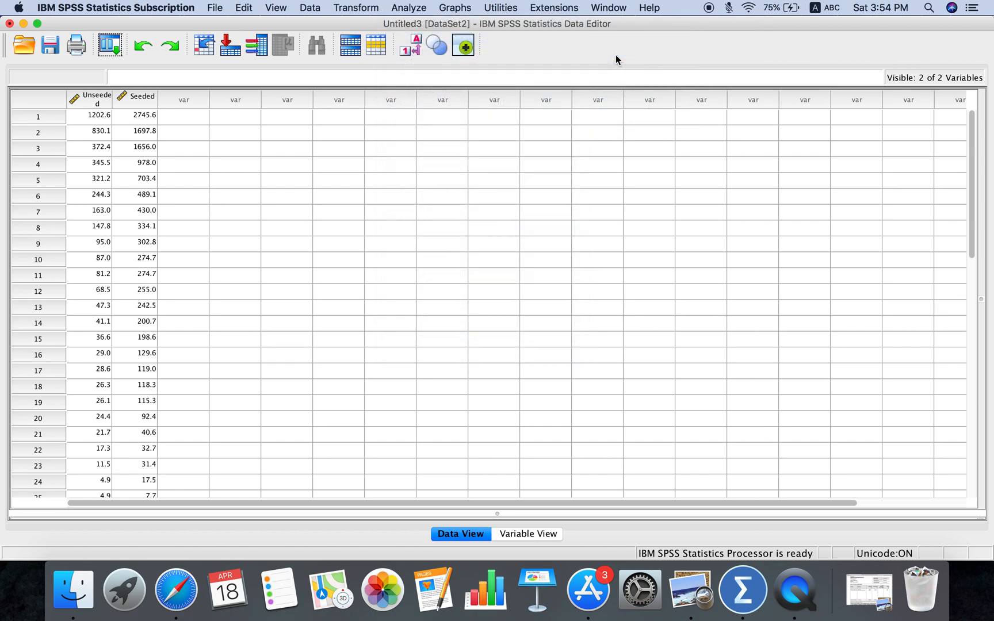
{"action": "left_click", "coordinate": [455, 280]}
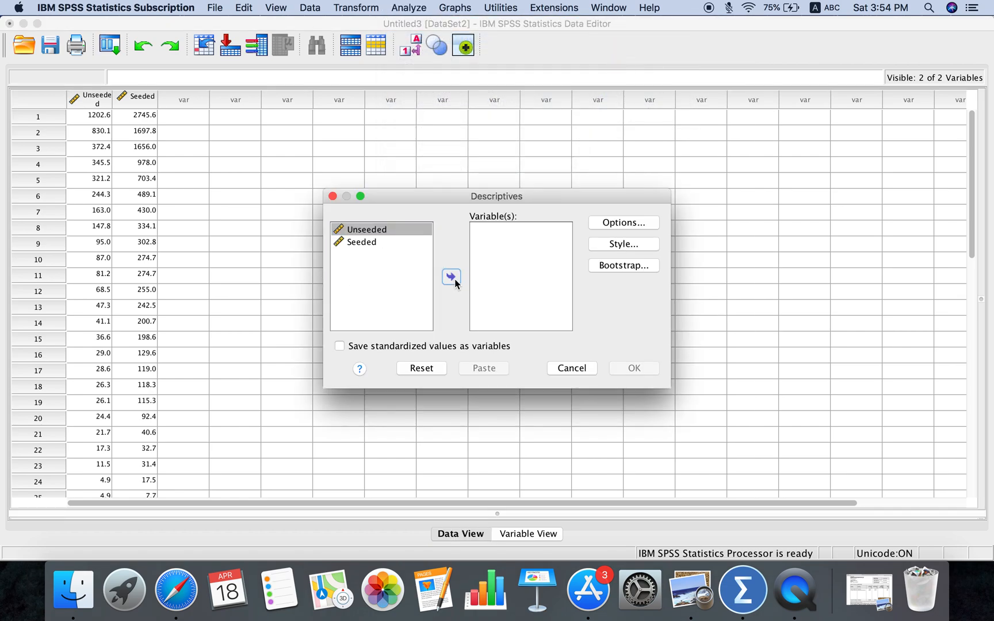
{"action": "left_click", "coordinate": [376, 229]}
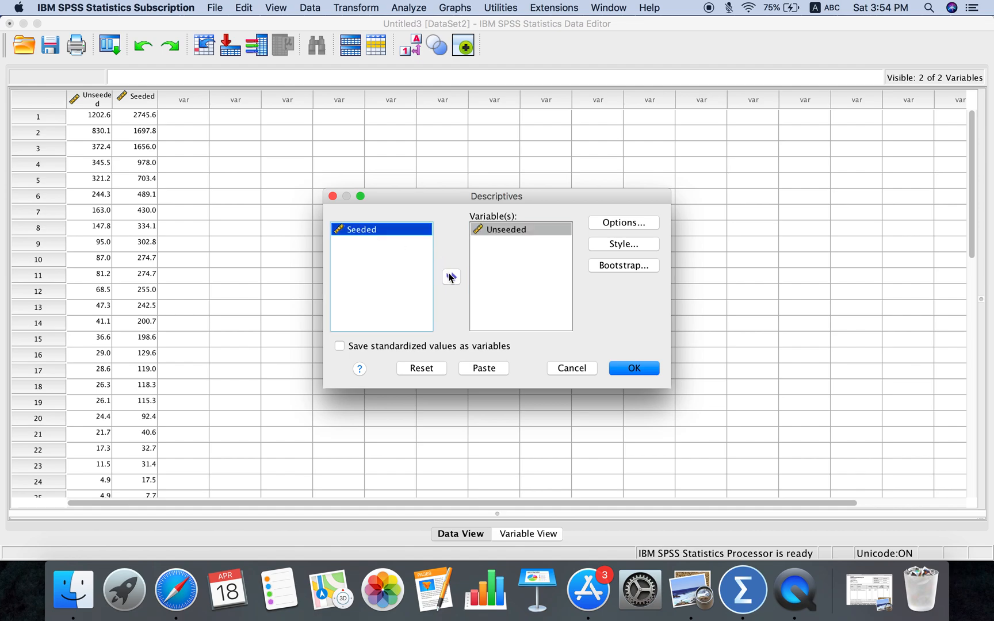
{"action": "left_click", "coordinate": [451, 277]}
{"action": "left_click", "coordinate": [642, 369]}
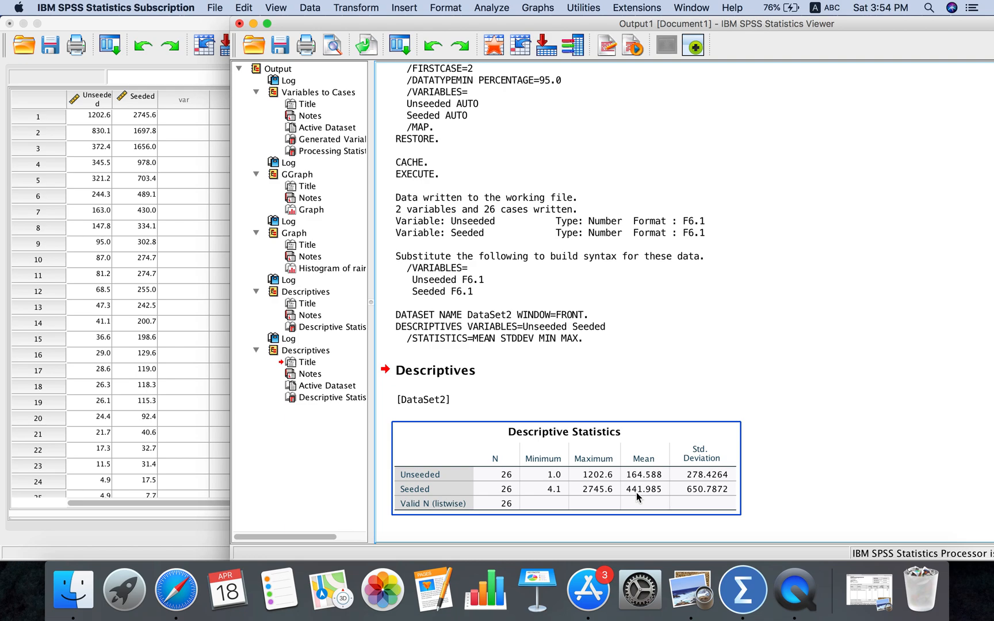
- Select the latest Descriptives heading in the output and return to the imported dataset in the Data Editor
{"action": "left_click", "coordinate": [546, 341]}
{"action": "left_click", "coordinate": [554, 372]}
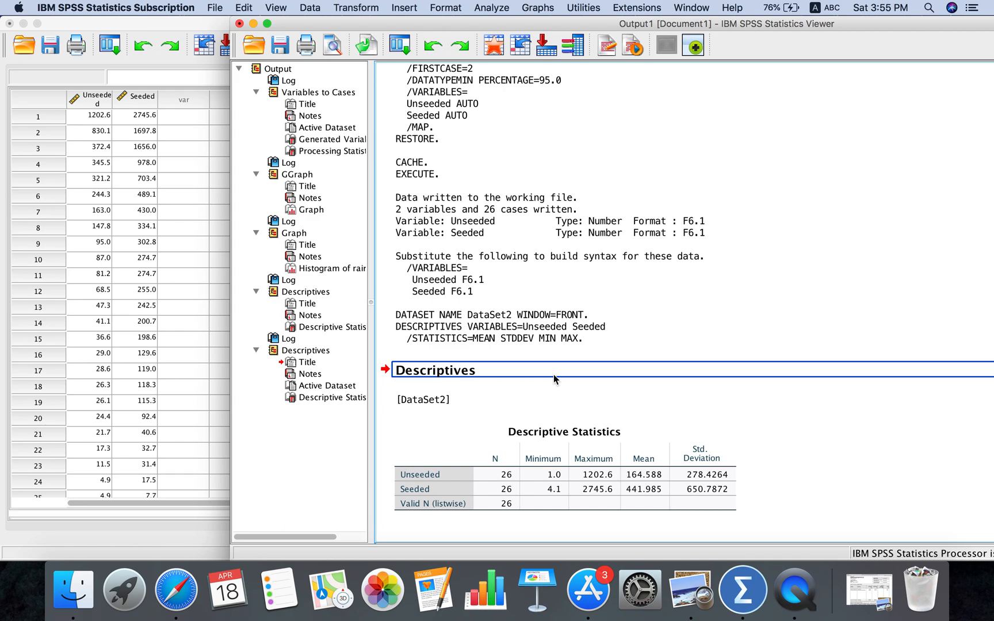
{"action": "left_click", "coordinate": [212, 289]}
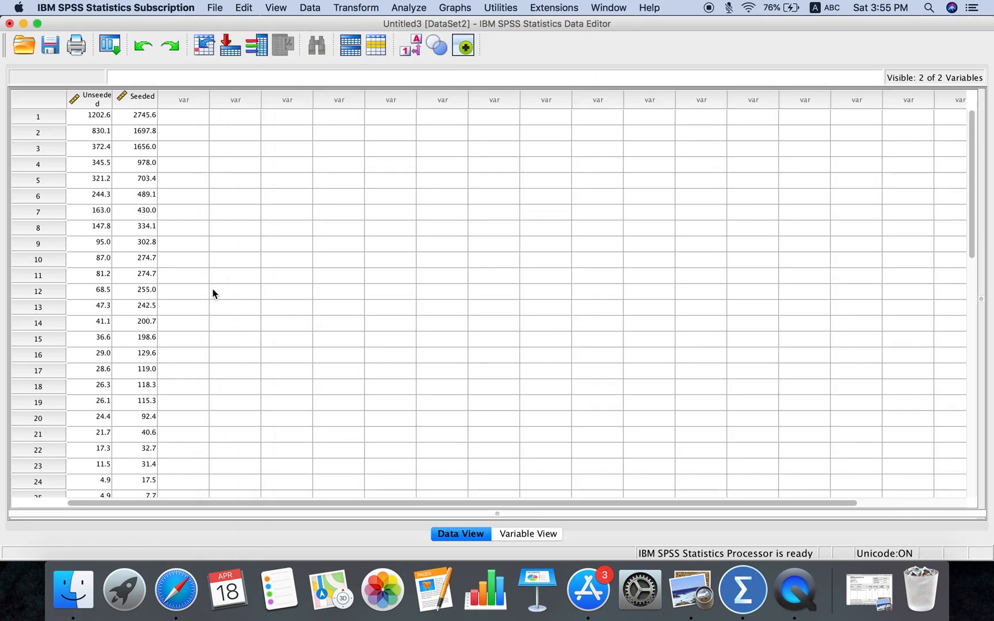
{"action": "left_click", "coordinate": [212, 289]}
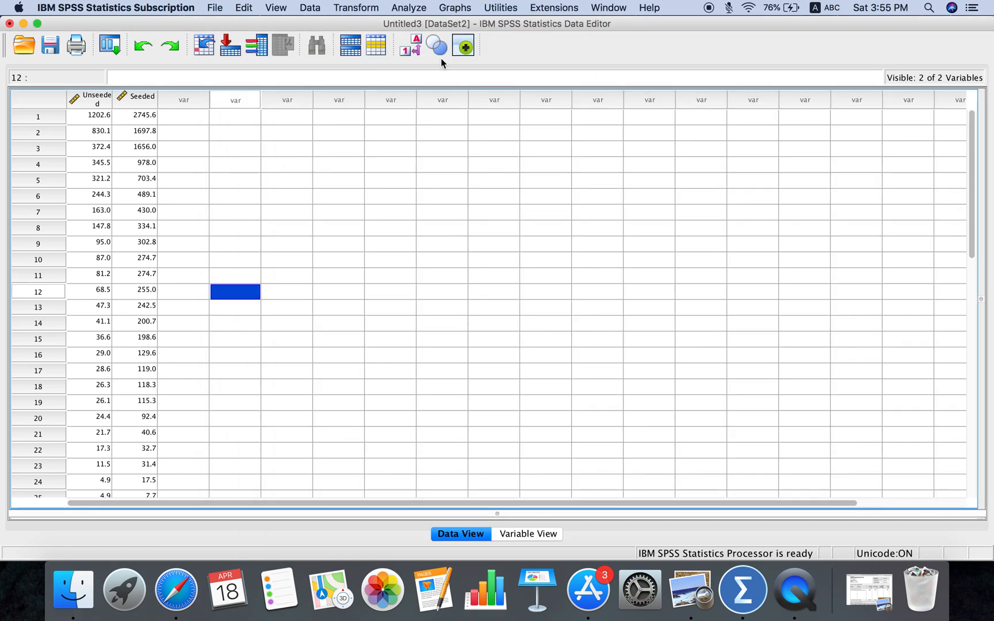
{"action": "left_click", "coordinate": [409, 9]}
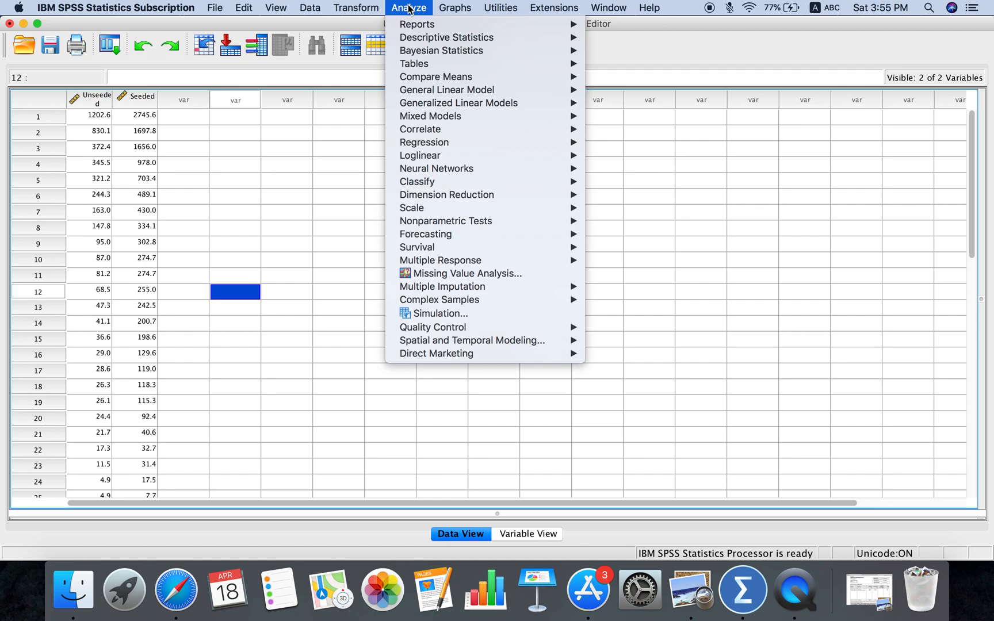
{"action": "mouse_move", "coordinate": [413, 23]}
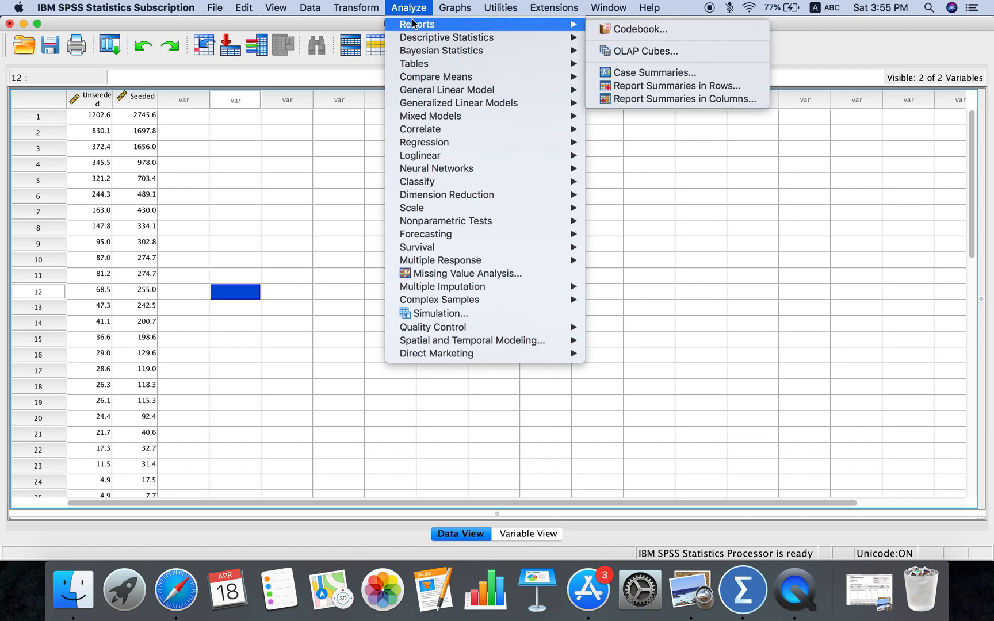
{"action": "mouse_move", "coordinate": [422, 64]}
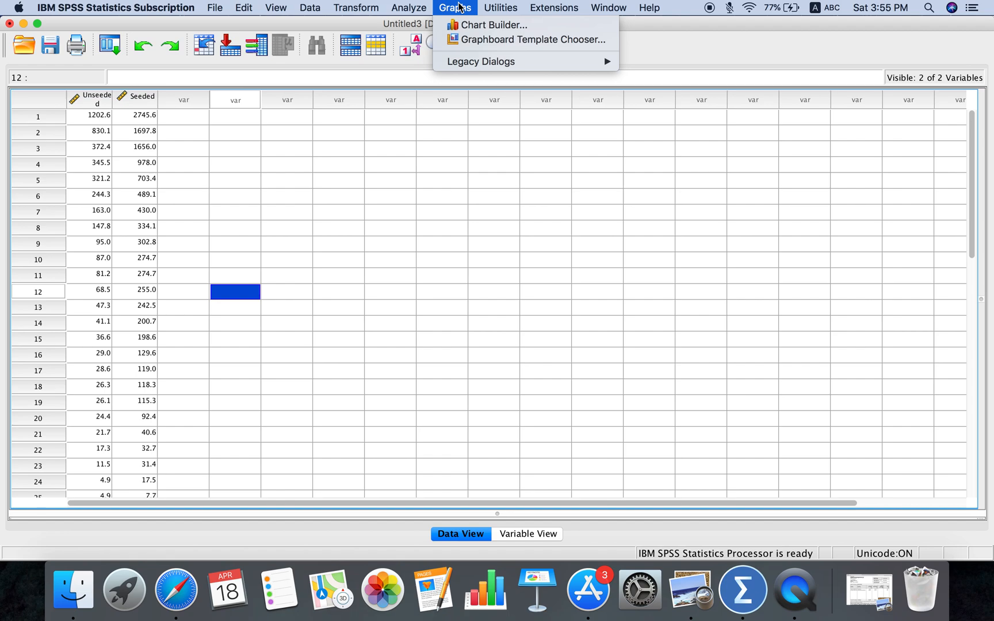
{"action": "mouse_move", "coordinate": [500, 7]}
{"action": "mouse_move", "coordinate": [362, 6]}
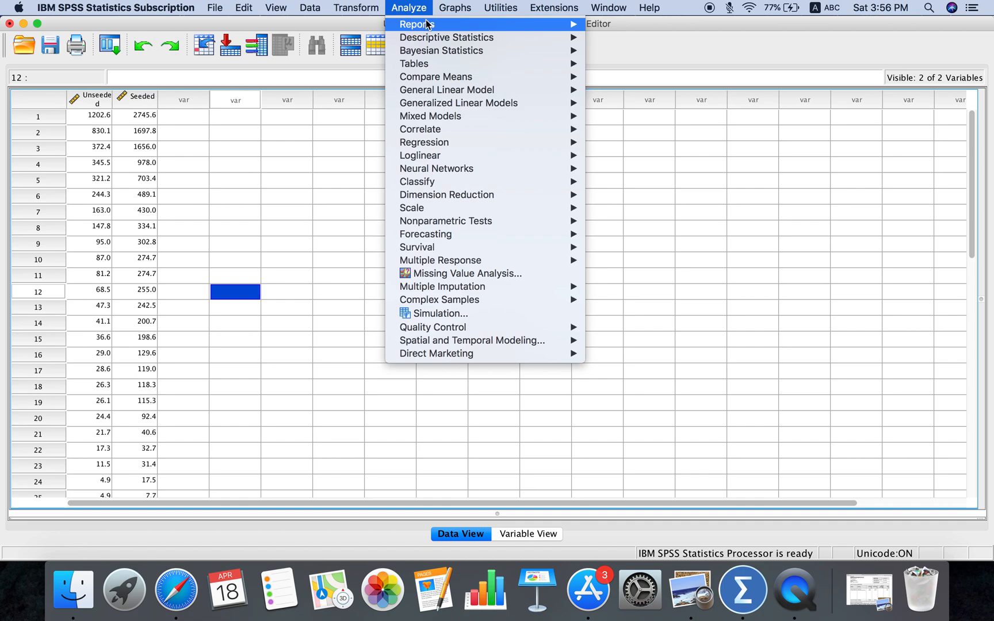
{"action": "mouse_move", "coordinate": [502, 37]}
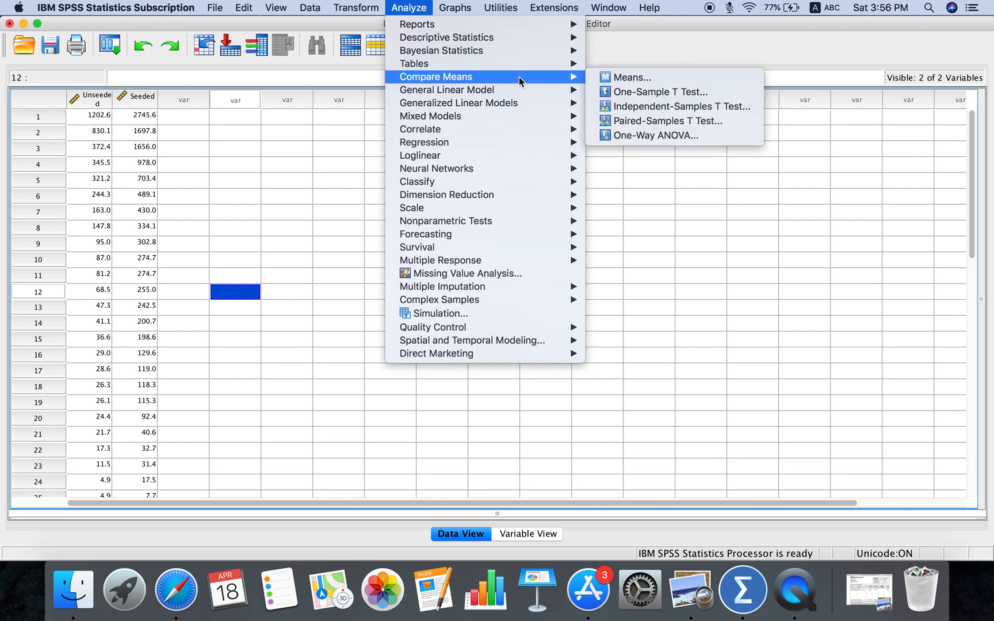
{"action": "left_click", "coordinate": [637, 107]}
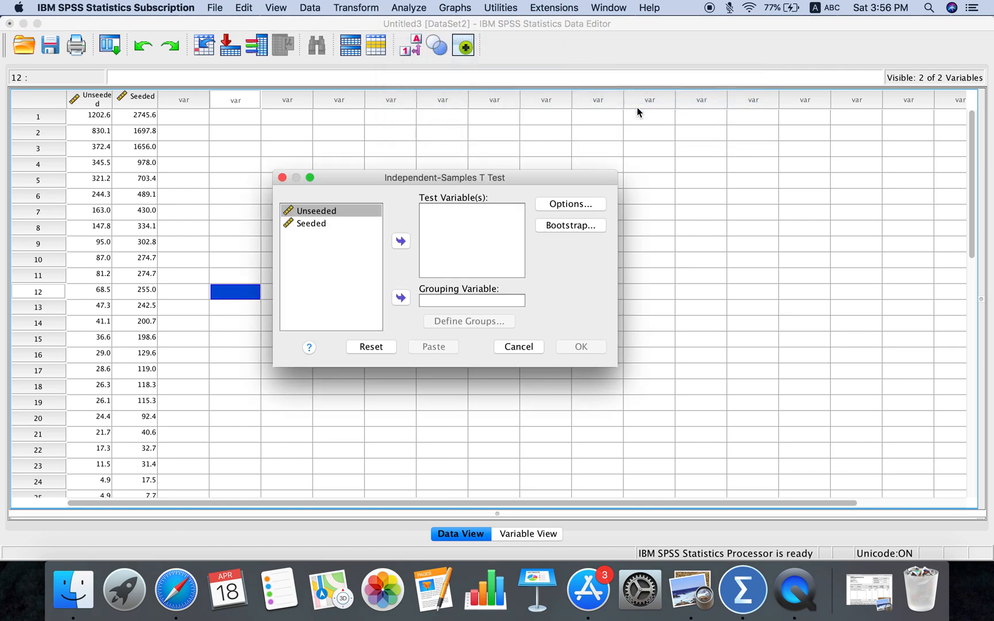
{"action": "left_click", "coordinate": [401, 244]}
{"action": "left_click", "coordinate": [321, 214]}
{"action": "left_click", "coordinate": [401, 243]}
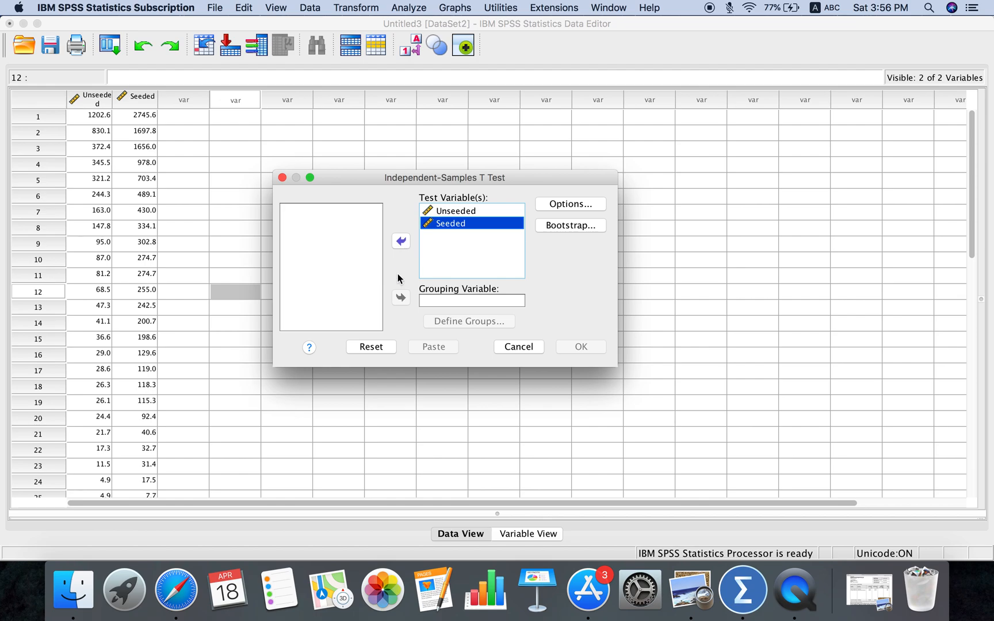
{"action": "left_click", "coordinate": [403, 247]}
{"action": "left_click", "coordinate": [404, 244]}
{"action": "left_click", "coordinate": [403, 242]}
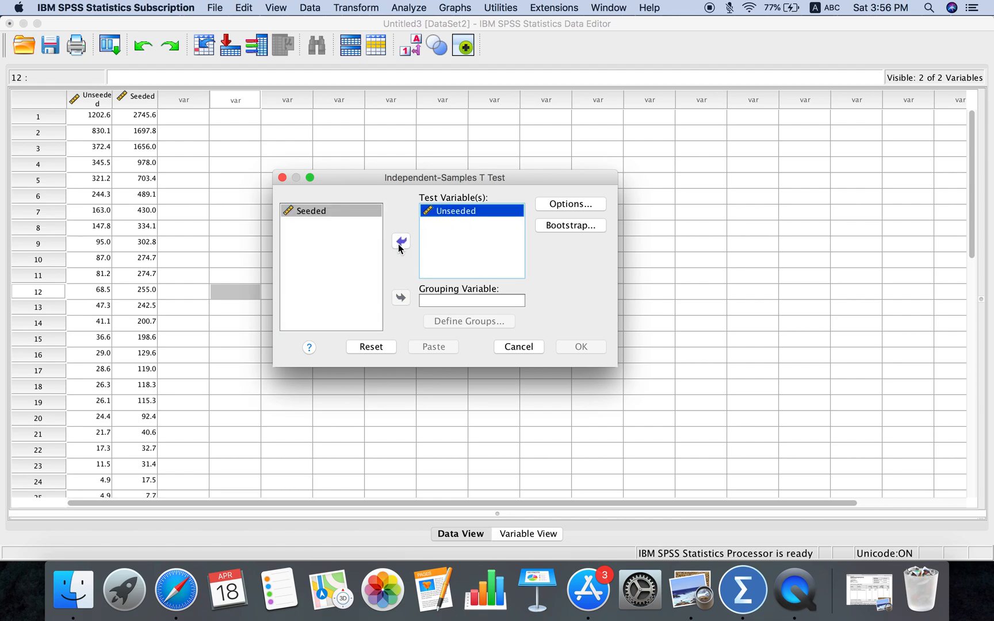
{"action": "left_click", "coordinate": [401, 243]}
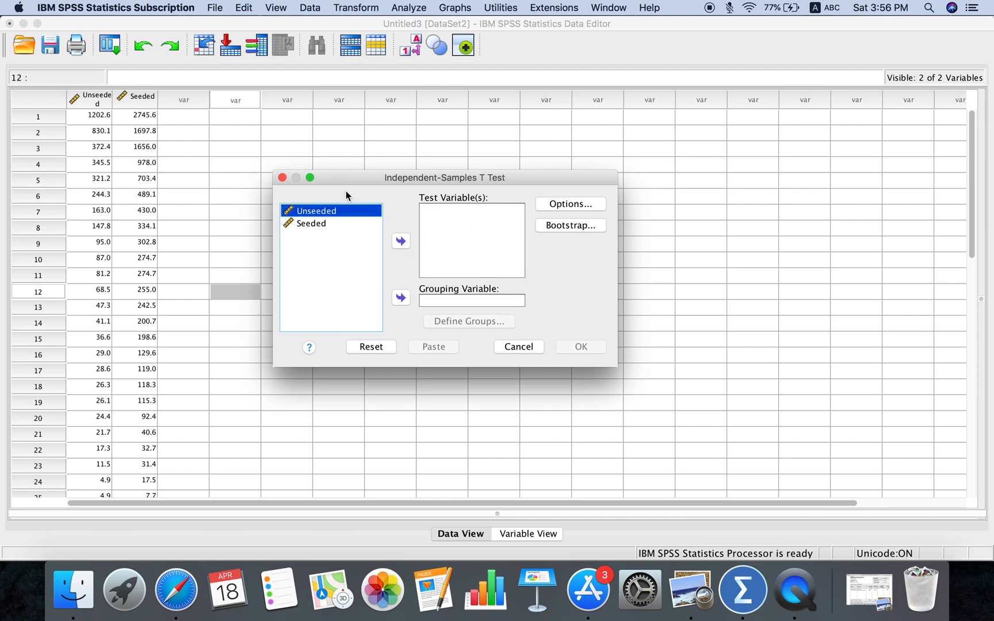
{"action": "left_click", "coordinate": [96, 80]}
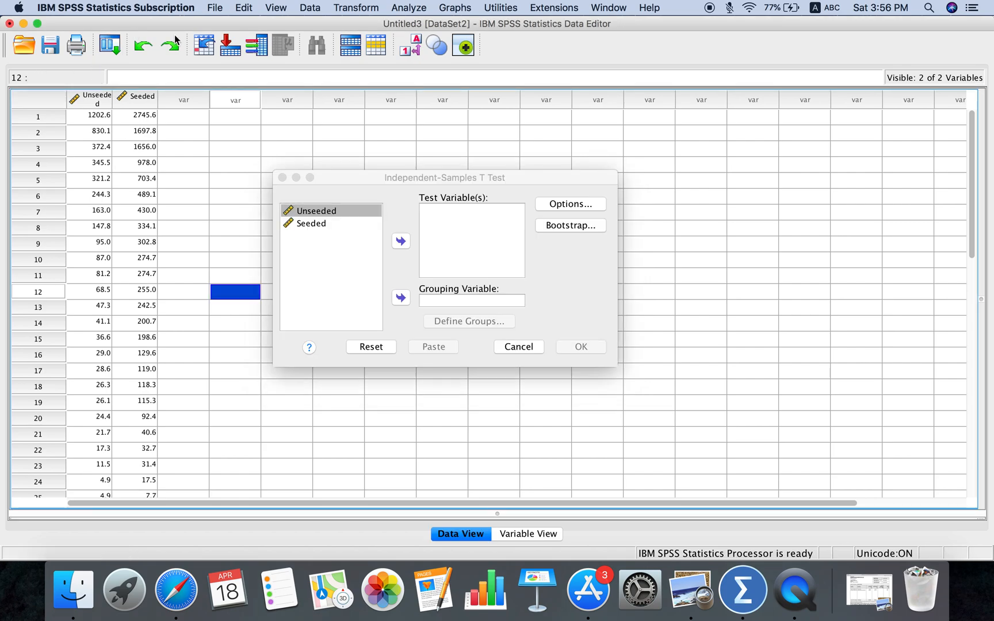
{"action": "left_click", "coordinate": [525, 347]}
- Move the Unseeded and Seeded dataset window aside and bring demo.sav to the front in Data View at the rain_volume column
{"action": "double_click", "coordinate": [108, 19]}
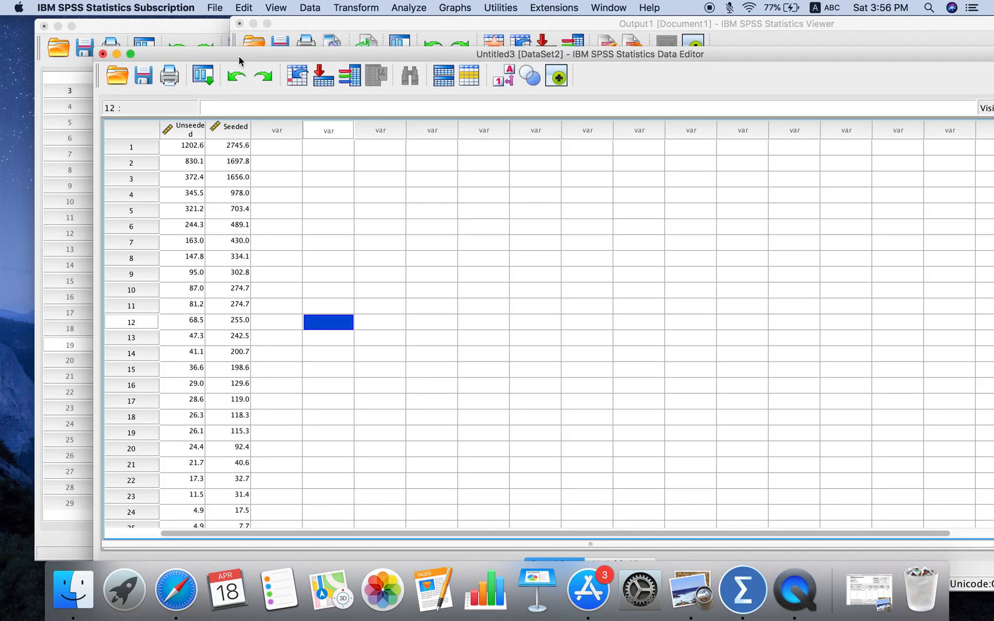
{"action": "left_click", "coordinate": [175, 34]}
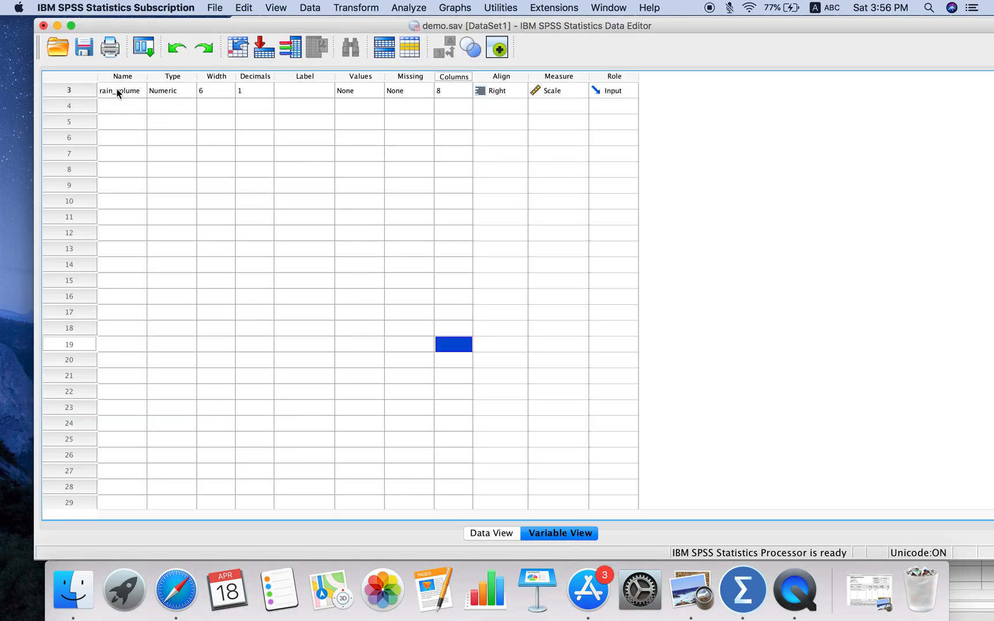
{"action": "scroll", "coordinate": [118, 89], "scroll_direction": "up", "scroll_amount": 1}
{"action": "left_click", "coordinate": [115, 106]}
{"action": "double_click", "coordinate": [73, 105]}
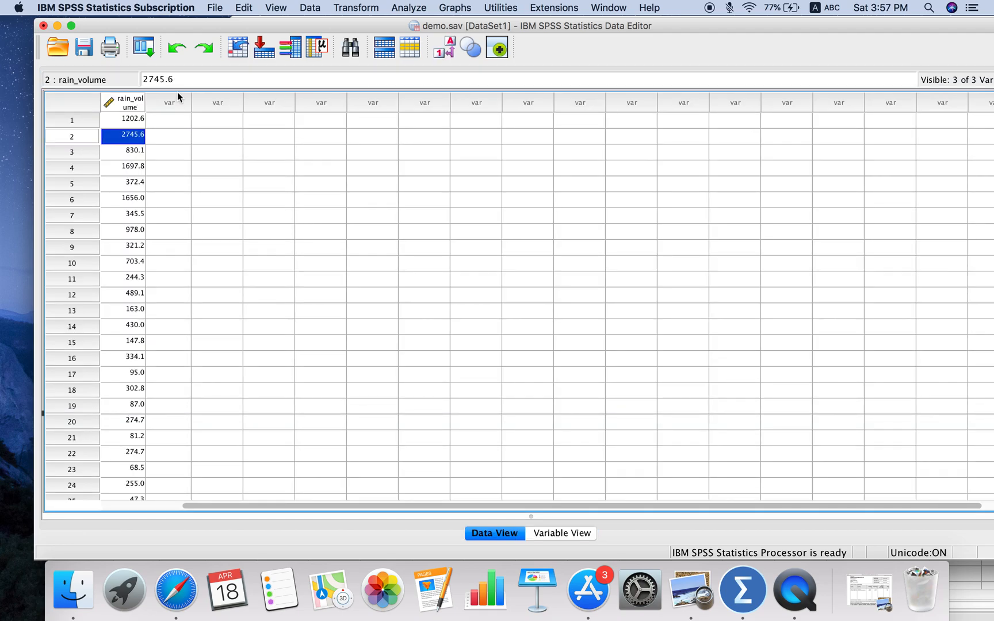
{"action": "left_click", "coordinate": [274, 216]}
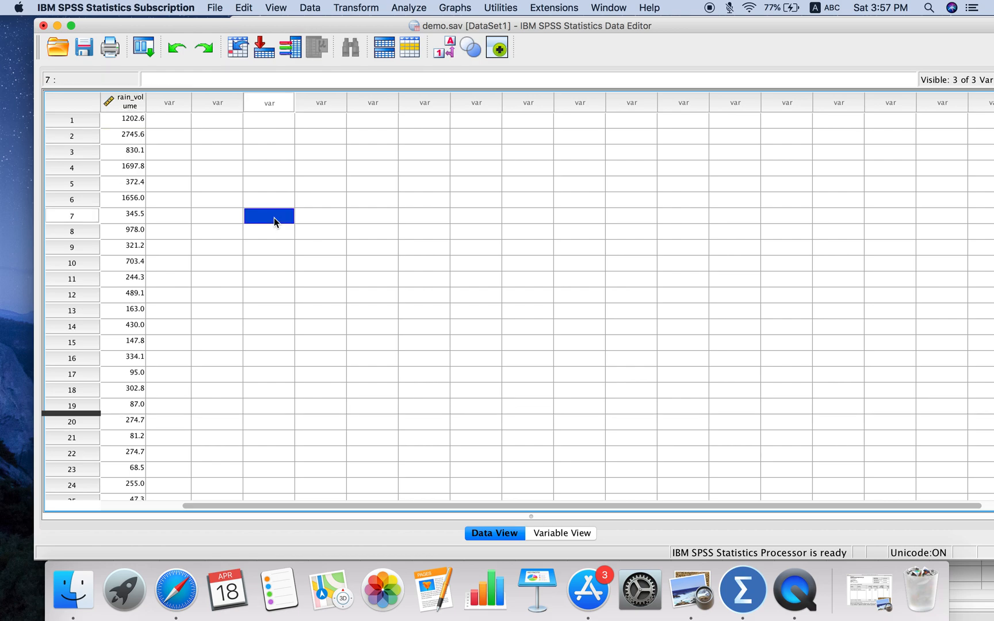
- Set up an Independent-Samples T Test on demo.sav with rain_volume as the test variable and Index1 as the grouping variable
{"action": "left_click", "coordinate": [406, 9]}
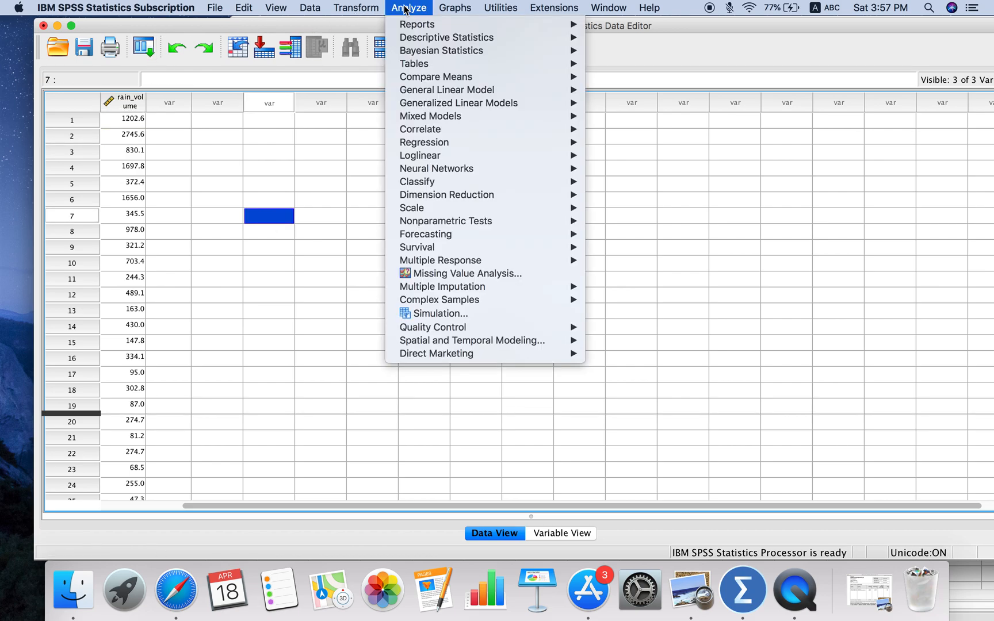
{"action": "mouse_move", "coordinate": [449, 75]}
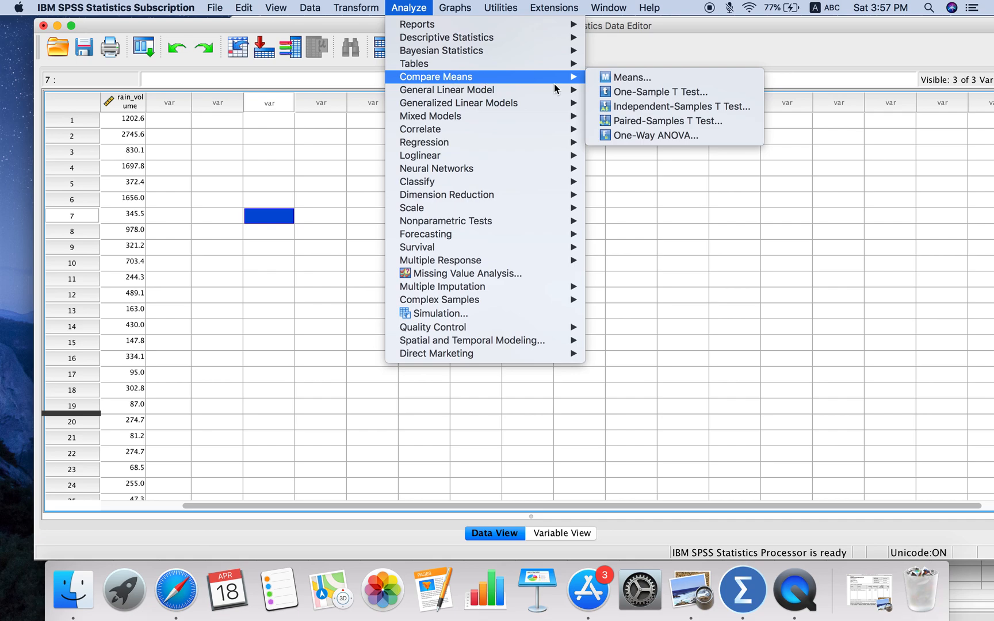
{"action": "left_click", "coordinate": [639, 108]}
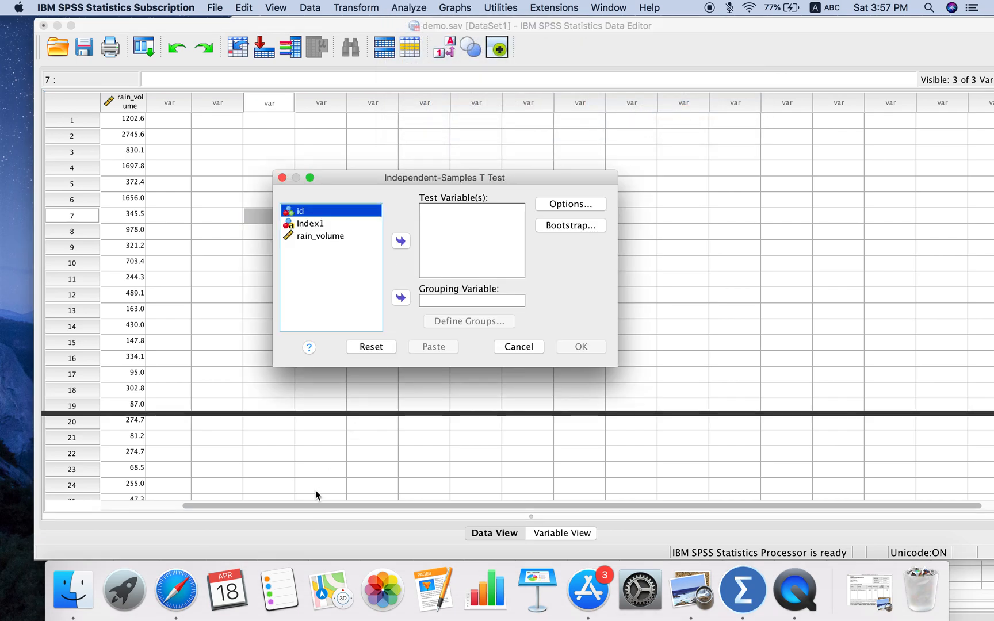
{"action": "left_click", "coordinate": [338, 236]}
{"action": "left_click", "coordinate": [400, 242]}
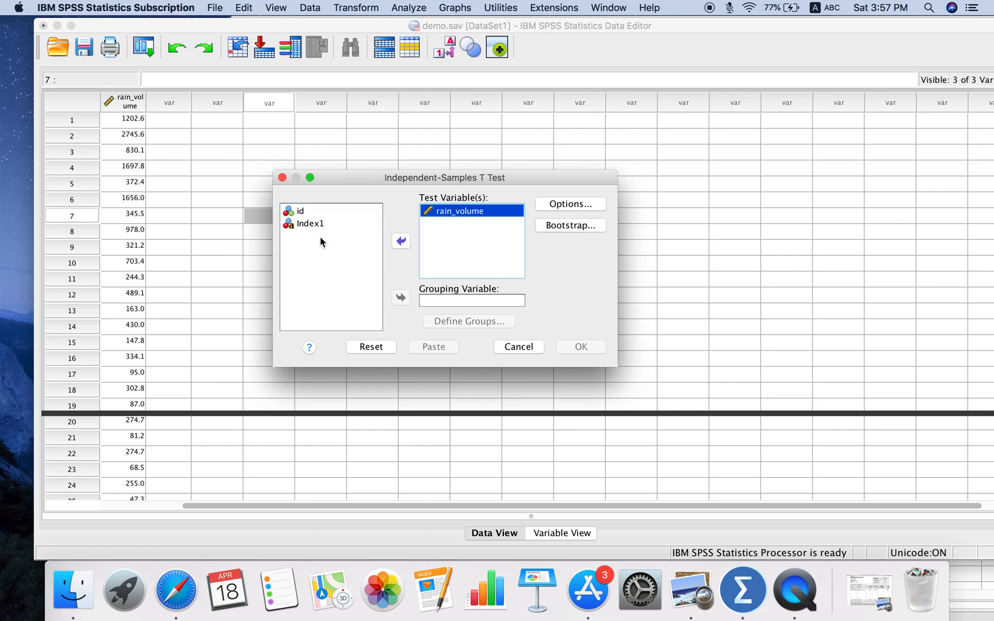
{"action": "left_click", "coordinate": [309, 221]}
{"action": "left_click", "coordinate": [402, 296]}
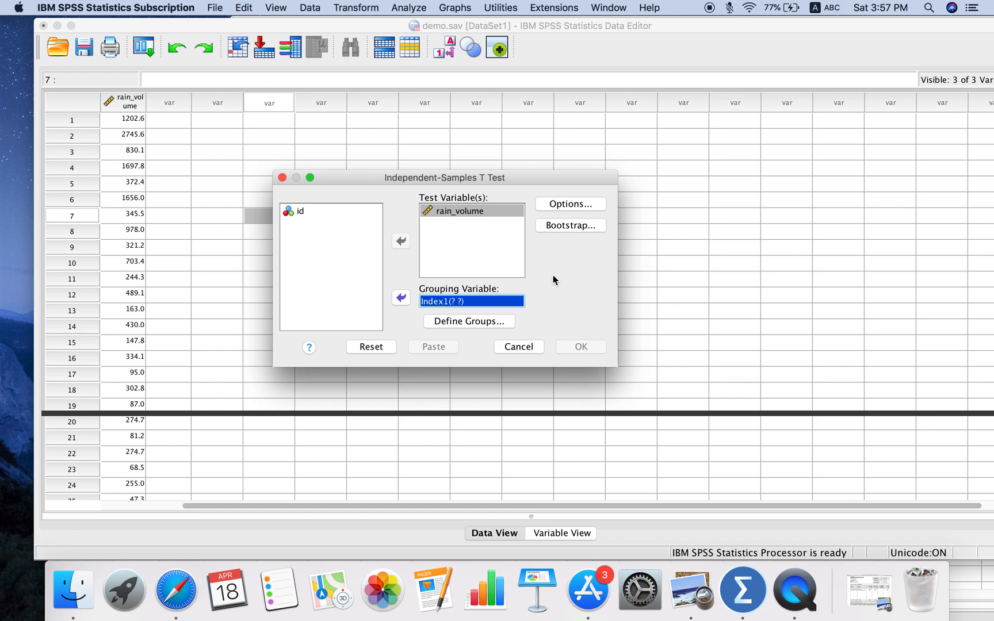
- Define the Index1 groups for the t test as Seeded for Group 1 and Unseeded for Group 2
{"action": "left_click", "coordinate": [471, 322]}
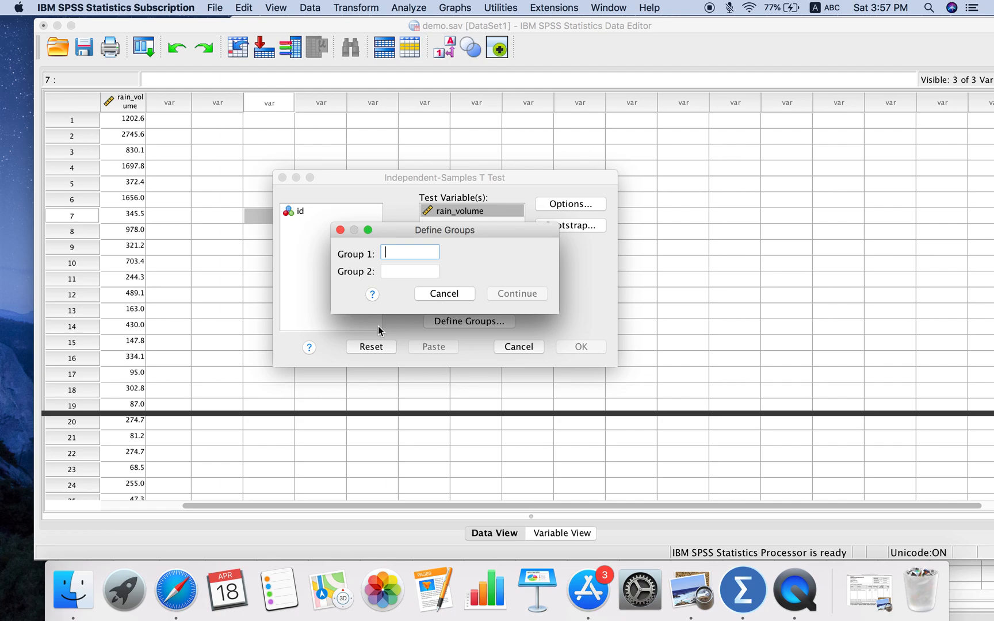
{"action": "type", "text": "Seeded"}
{"action": "key", "text": "Tab"}
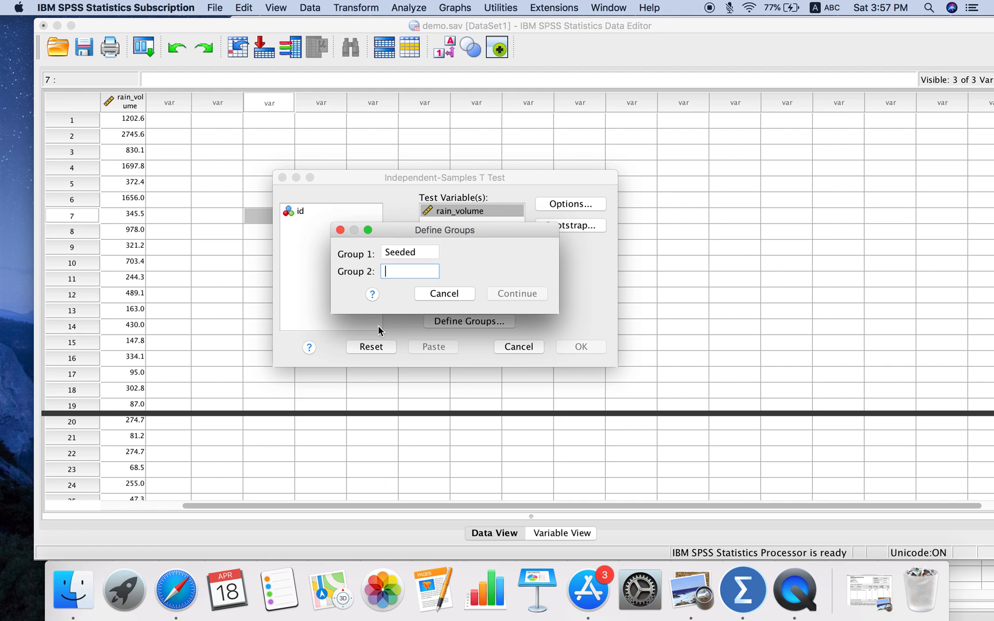
{"action": "type", "text": "Unseeded"}
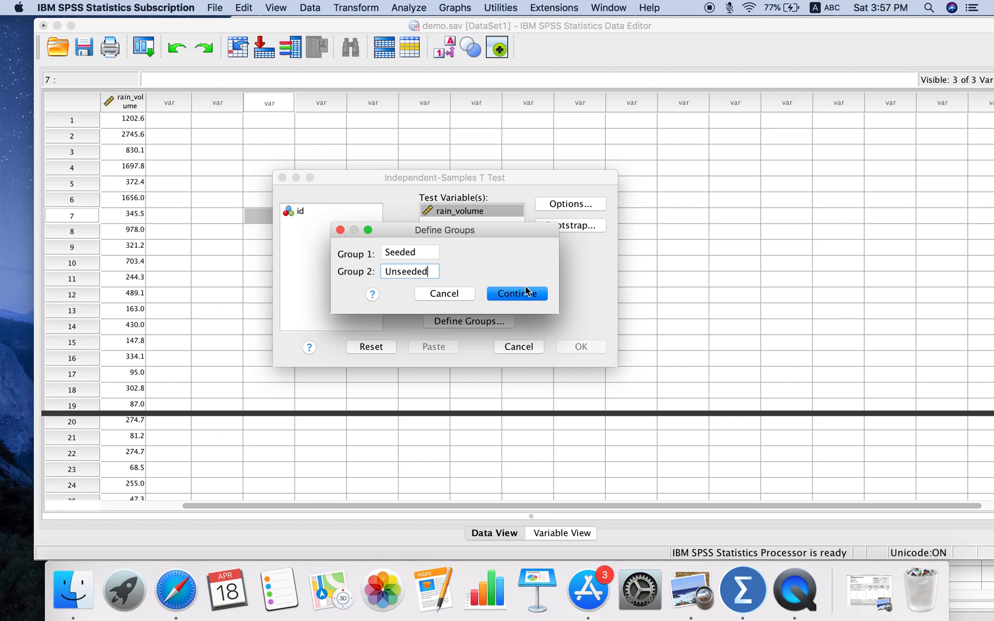
{"action": "left_click", "coordinate": [526, 292]}
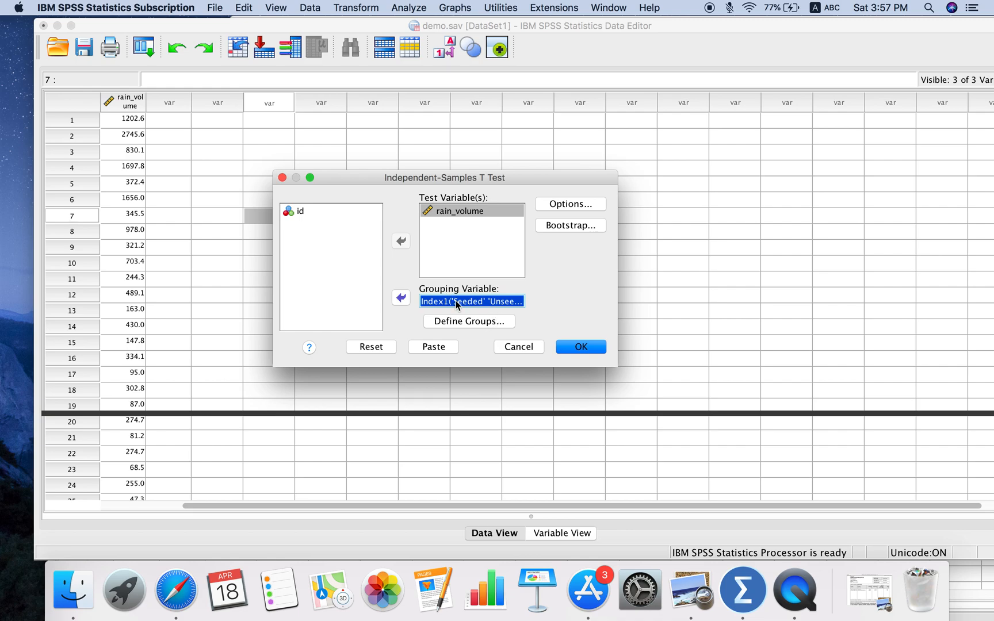
- Examine the id and Index1 columns of demo.sav, arranging its window and the T Test dialog so both can be viewed
{"action": "key", "text": "Escape"}
{"action": "left_click", "coordinate": [225, 281]}
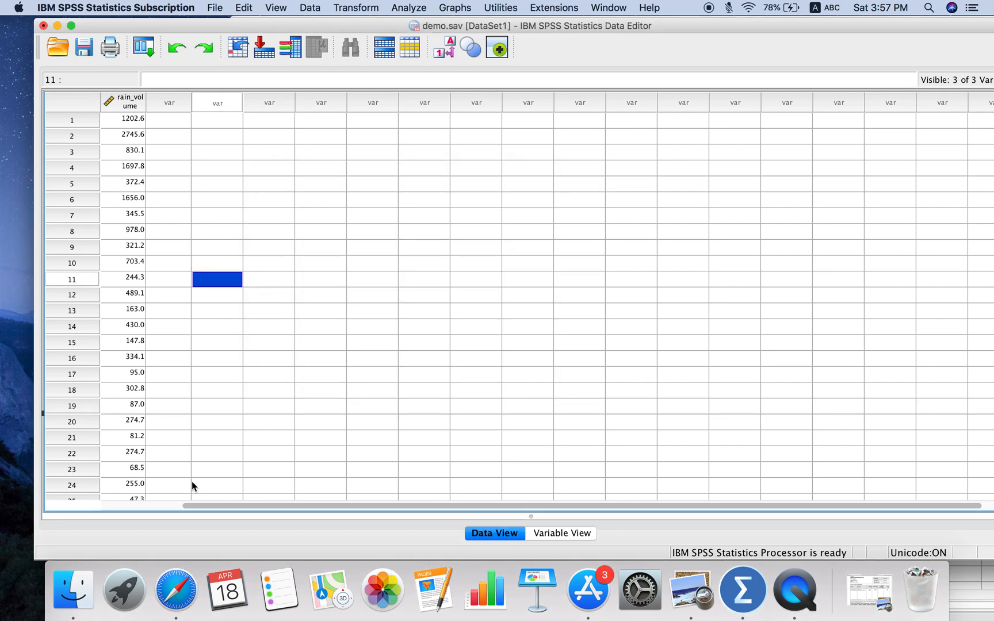
{"action": "left_click_drag", "start_coordinate": [191, 507], "coordinate": [112, 504]}
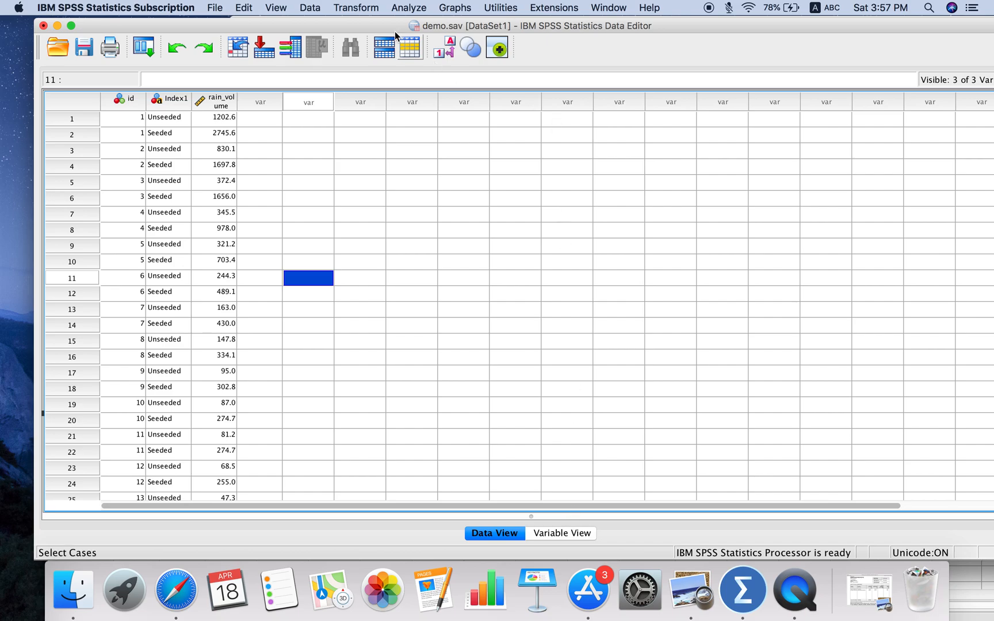
{"action": "left_click_drag", "start_coordinate": [613, 25], "coordinate": [607, 219]}
{"action": "left_click", "coordinate": [558, 180]}
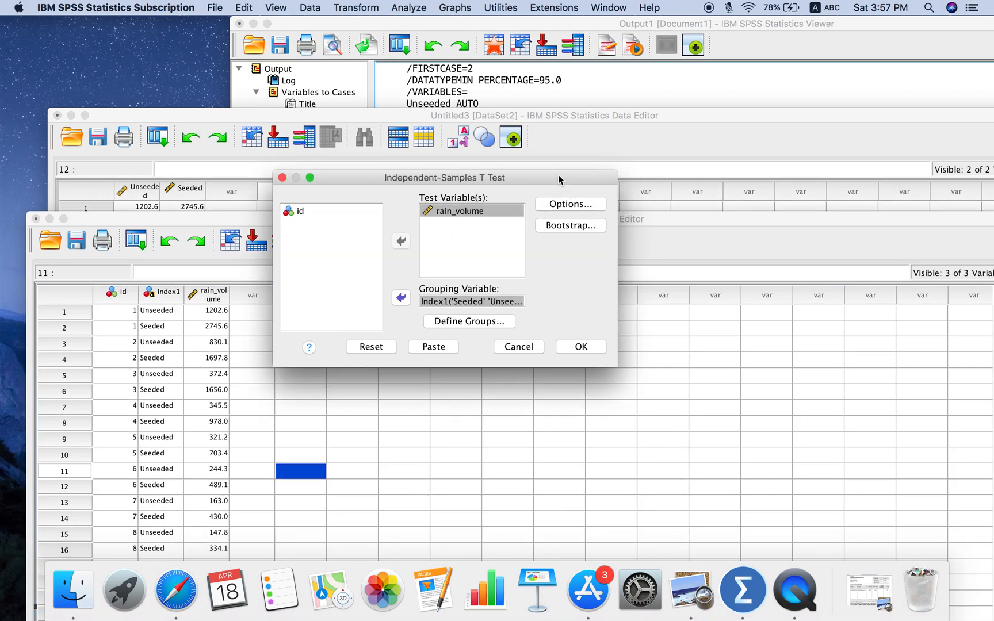
{"action": "left_click_drag", "start_coordinate": [559, 178], "coordinate": [595, 84]}
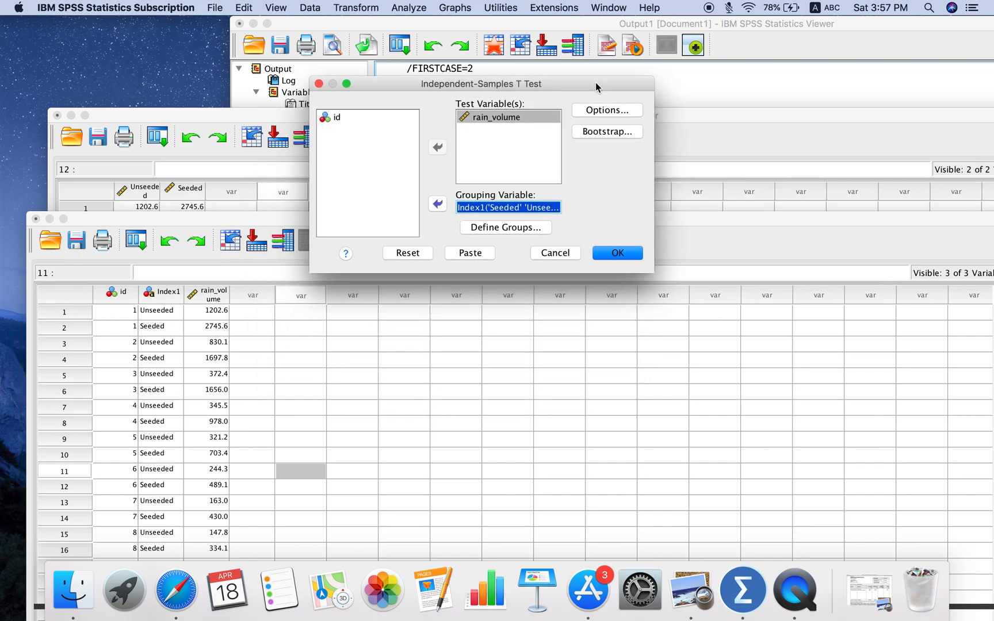
- Run the Independent-Samples T Test and shift the output window so the whole Independent Samples Test table is in view
{"action": "left_click", "coordinate": [622, 255]}
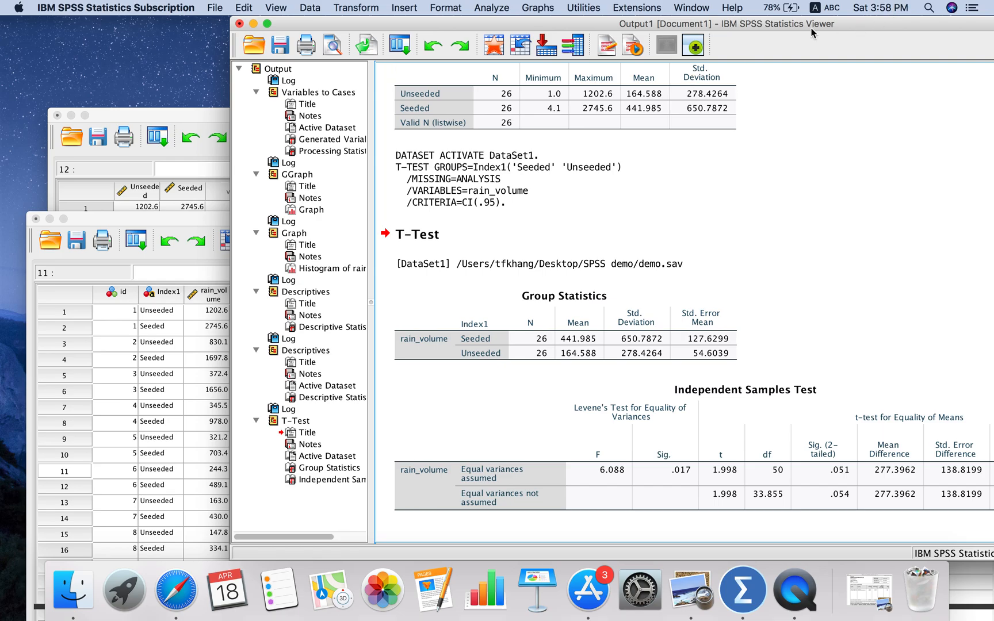
{"action": "left_click_drag", "start_coordinate": [531, 29], "coordinate": [357, 29]}
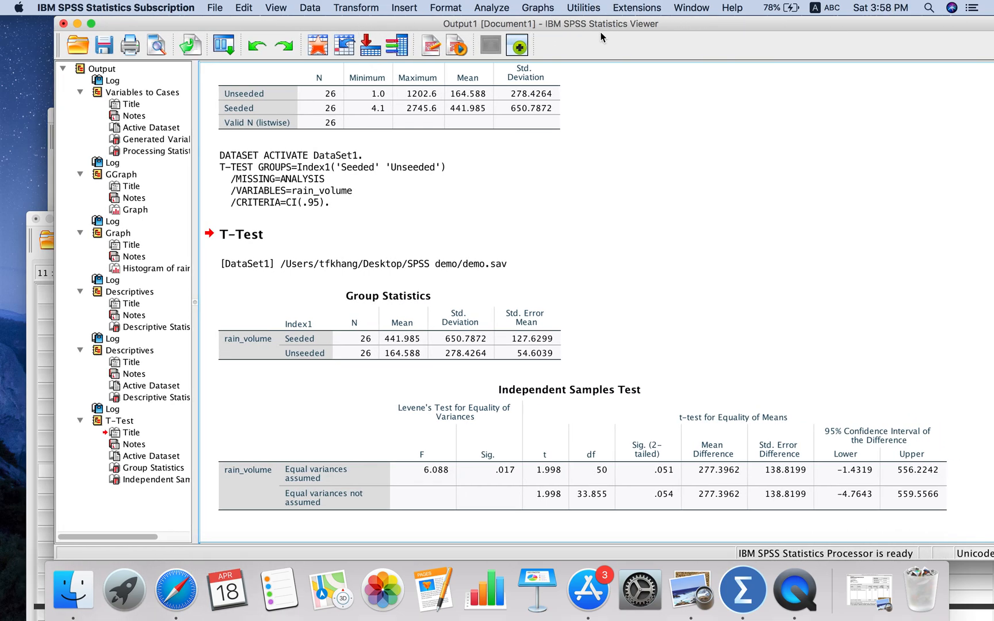
{"action": "left_click_drag", "start_coordinate": [611, 26], "coordinate": [592, 26]}
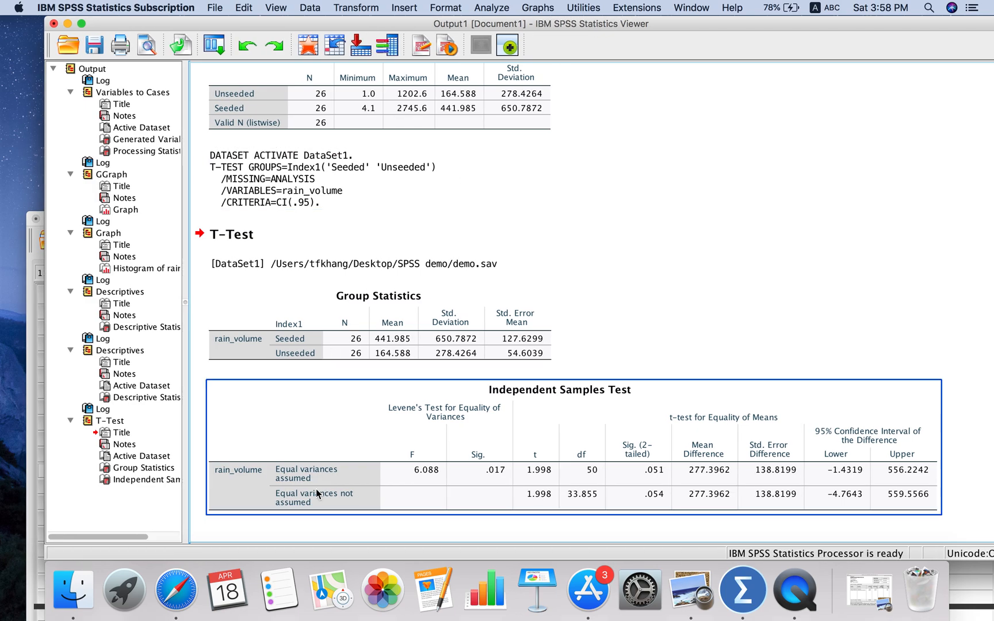